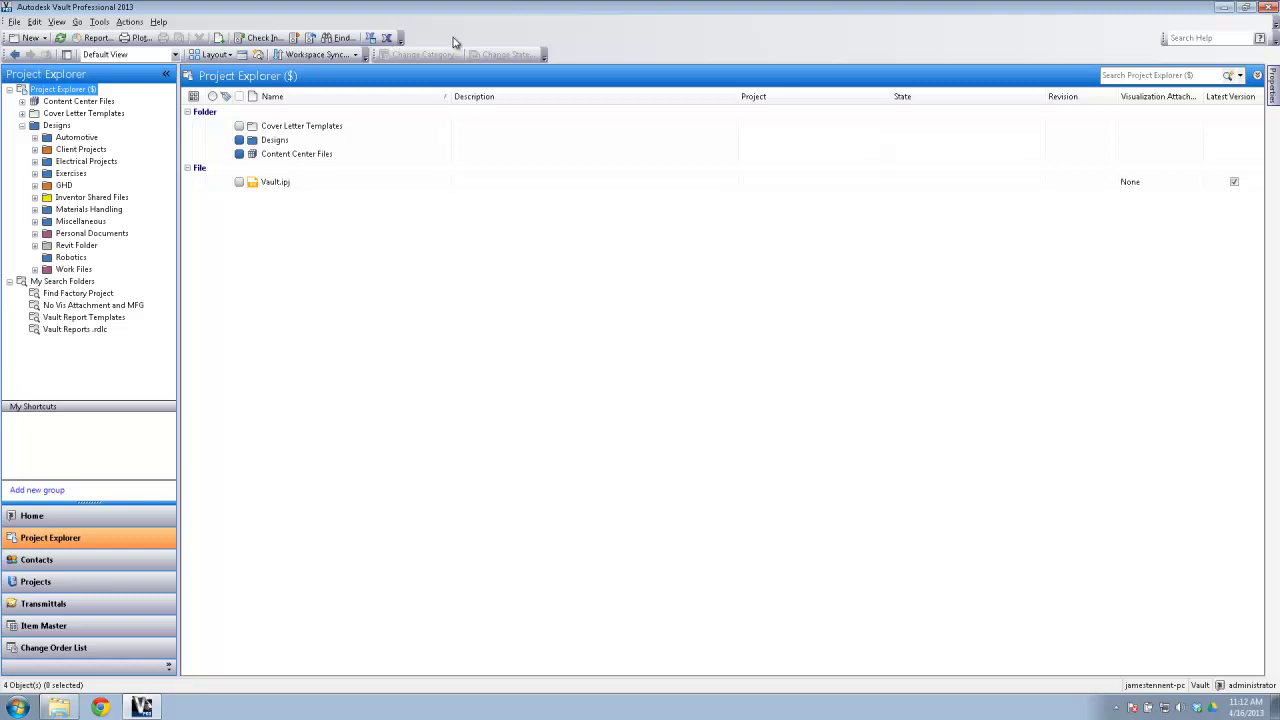
Step: Open the Autodesk Exchange Apps site for Autodesk Vault, look over the supported products, and show all Vault apps
left_click(387, 40)
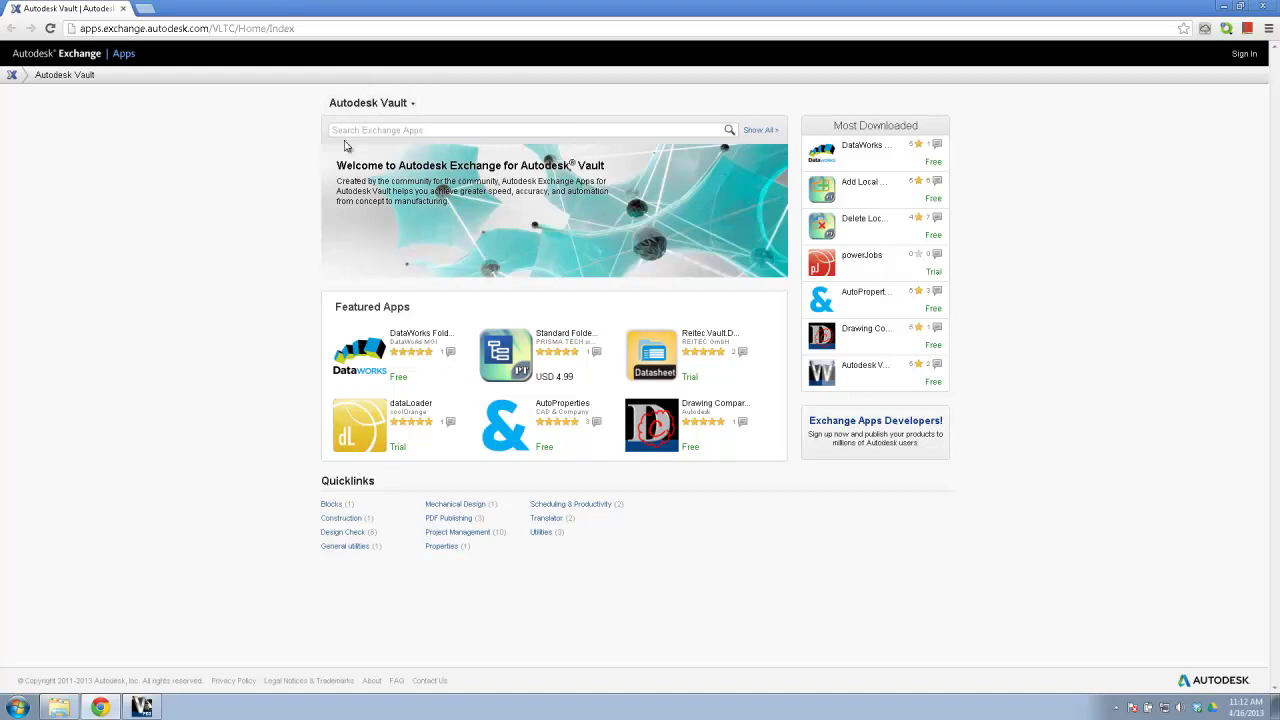
left_click(410, 106)
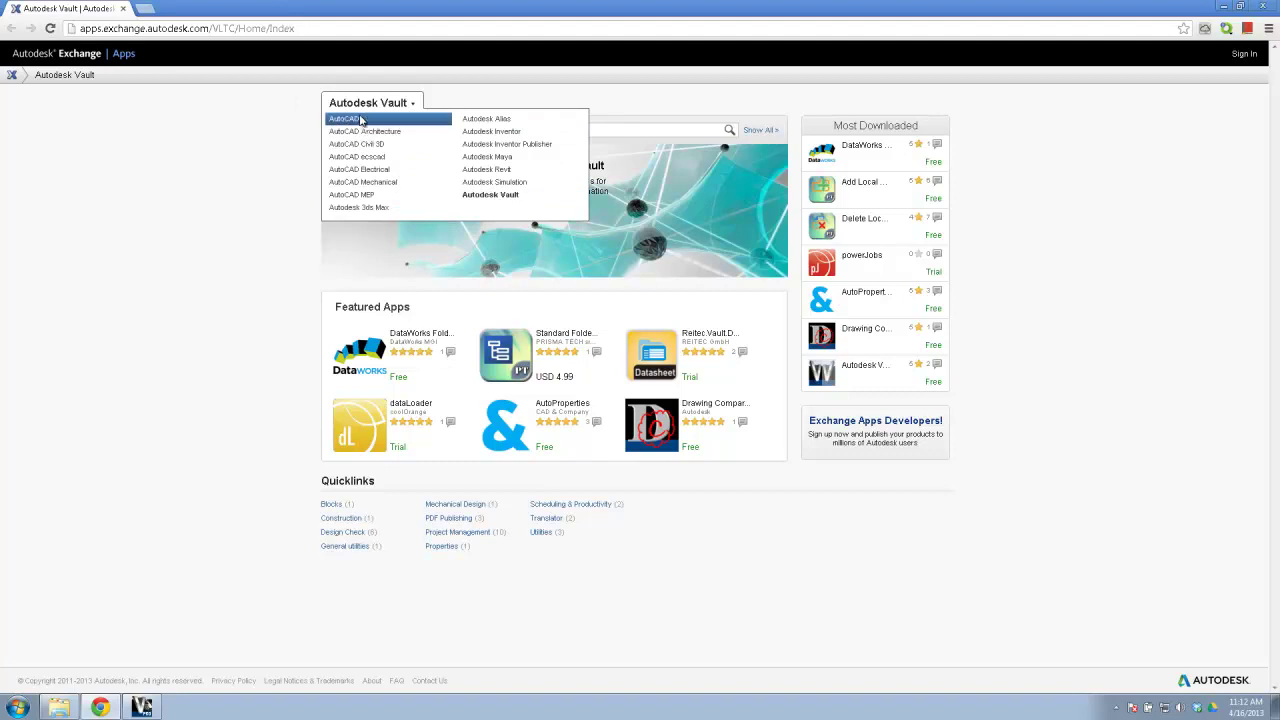
left_click(254, 246)
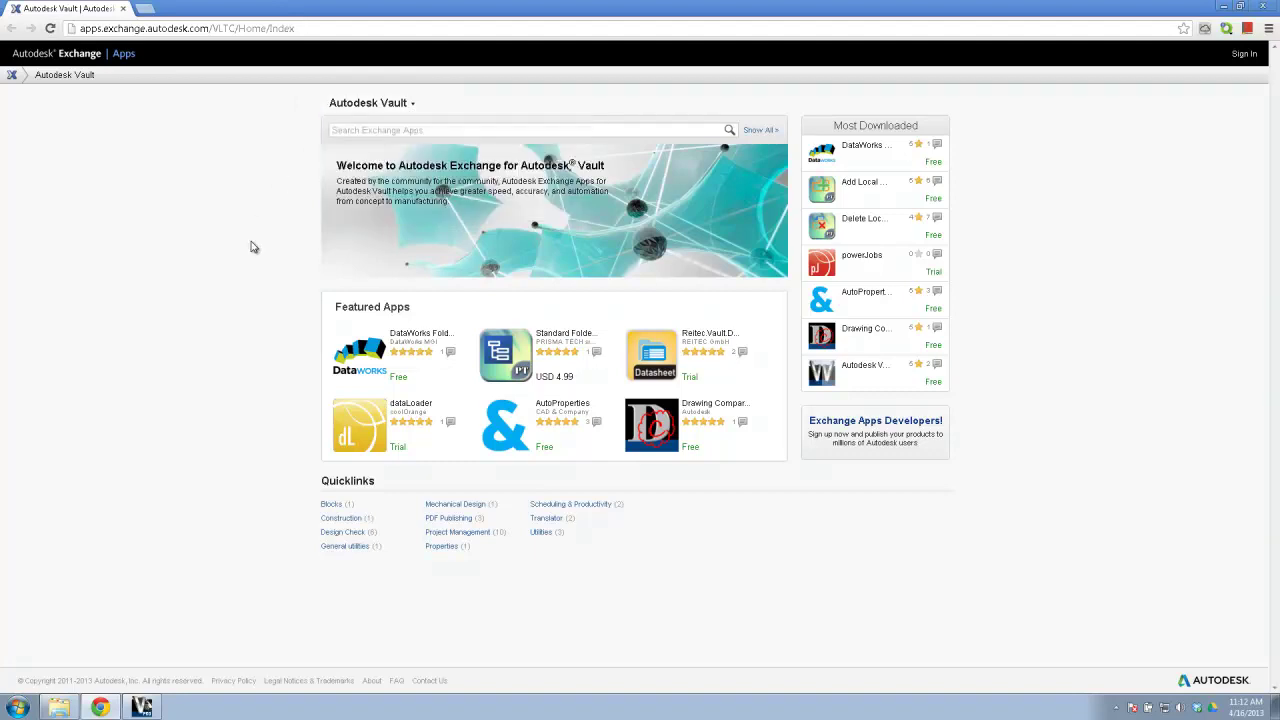
left_click(762, 134)
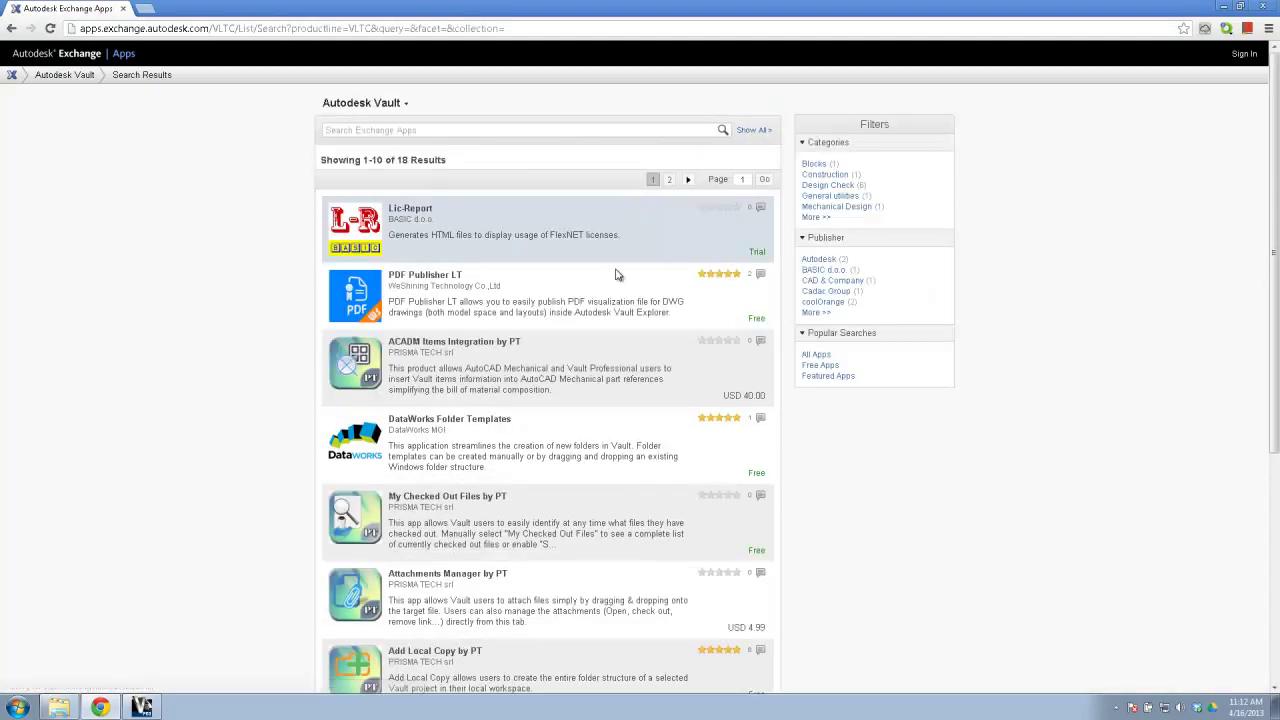
Step: Examine the names, descriptions and prices of the Vault apps on the first page of results
scroll(573, 409, "down", 3)
scroll(560, 470, "up", 3)
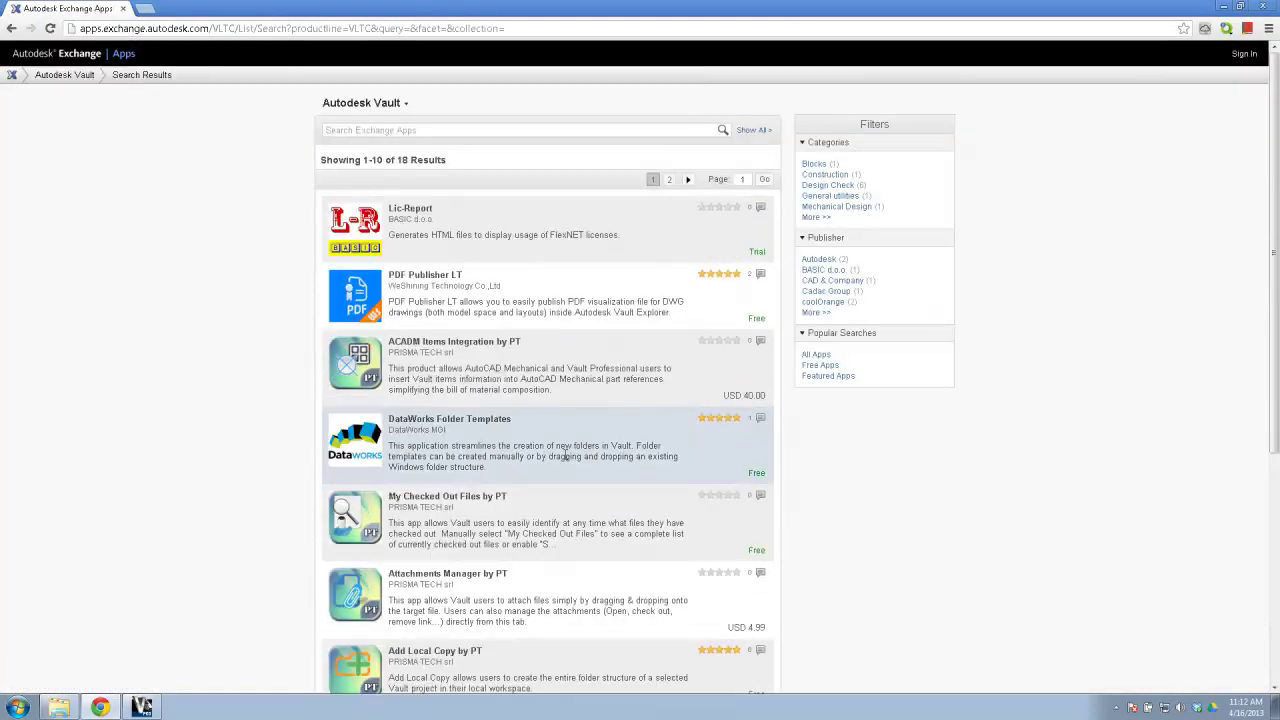
scroll(537, 398, "down", 4)
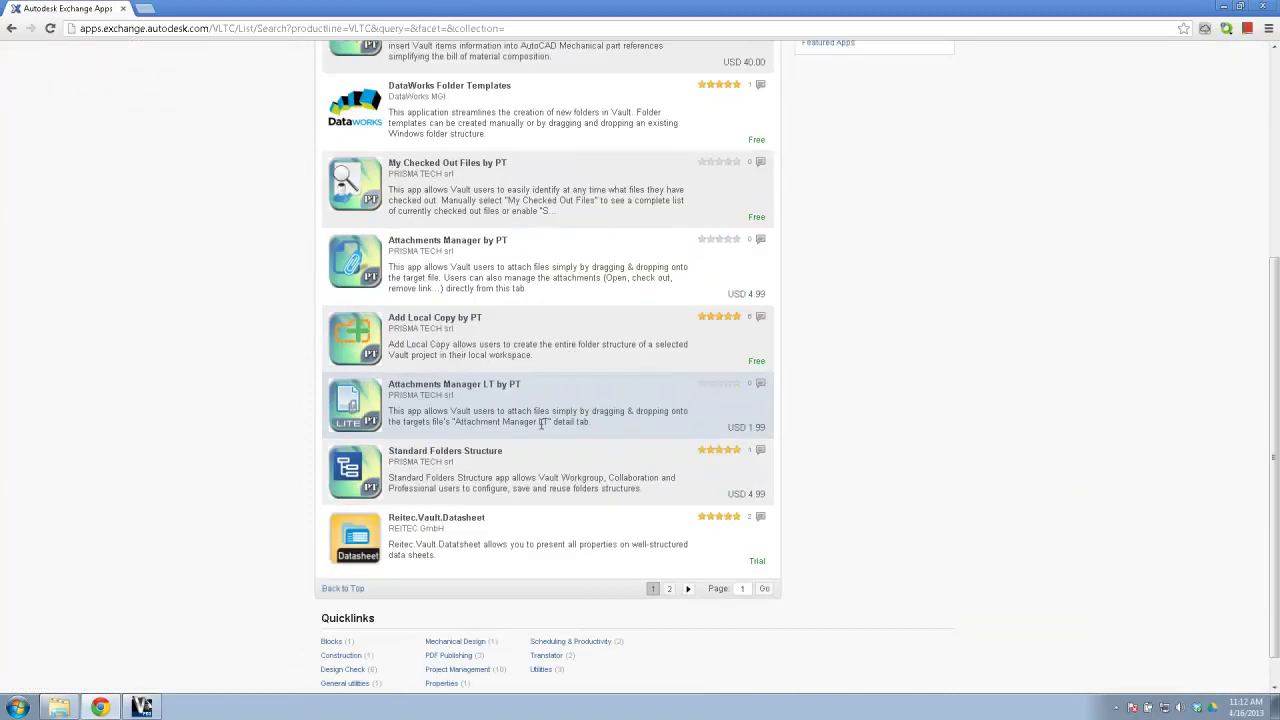
scroll(541, 410, "up", 3)
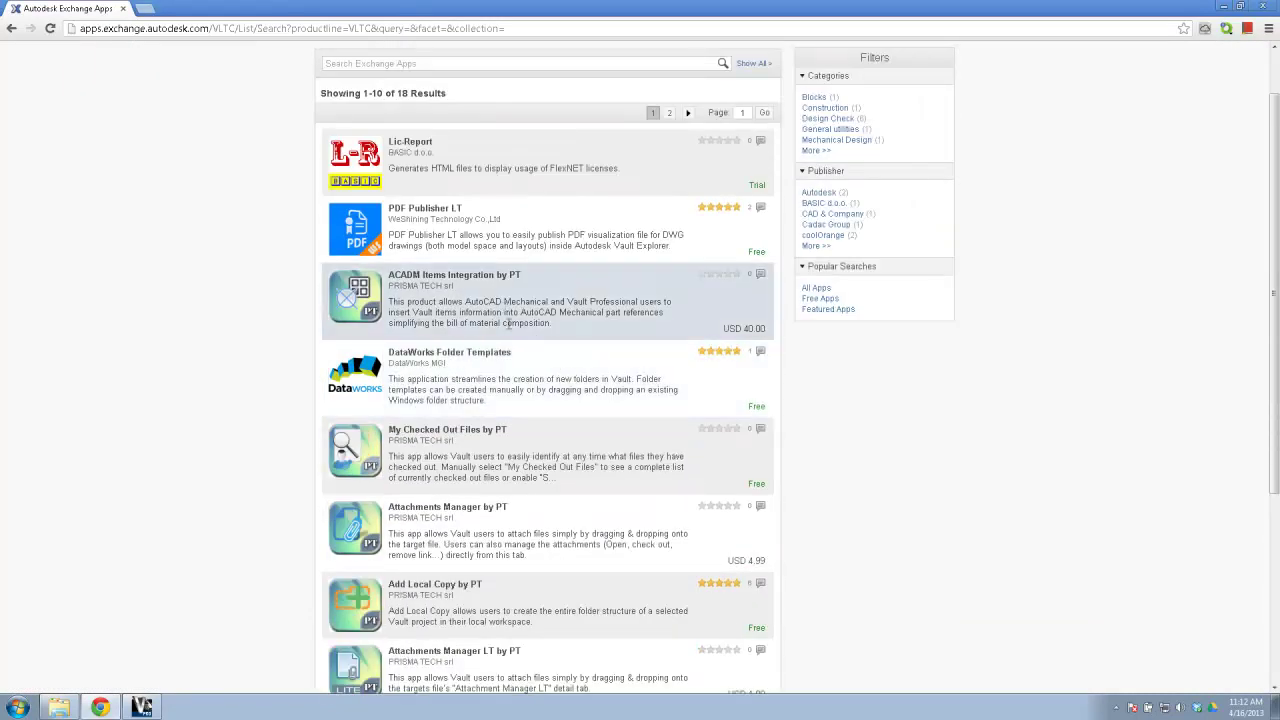
scroll(507, 325, "down", 2)
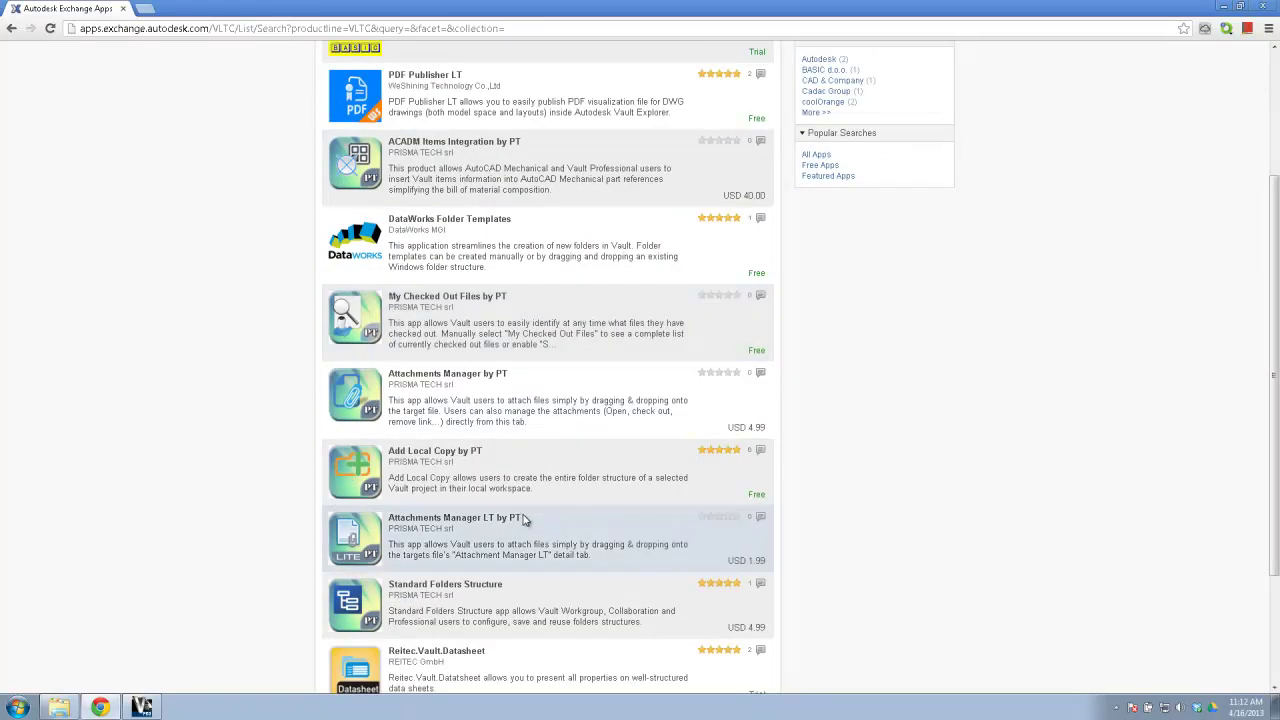
scroll(530, 500, "down", 3)
scroll(529, 490, "up", 2)
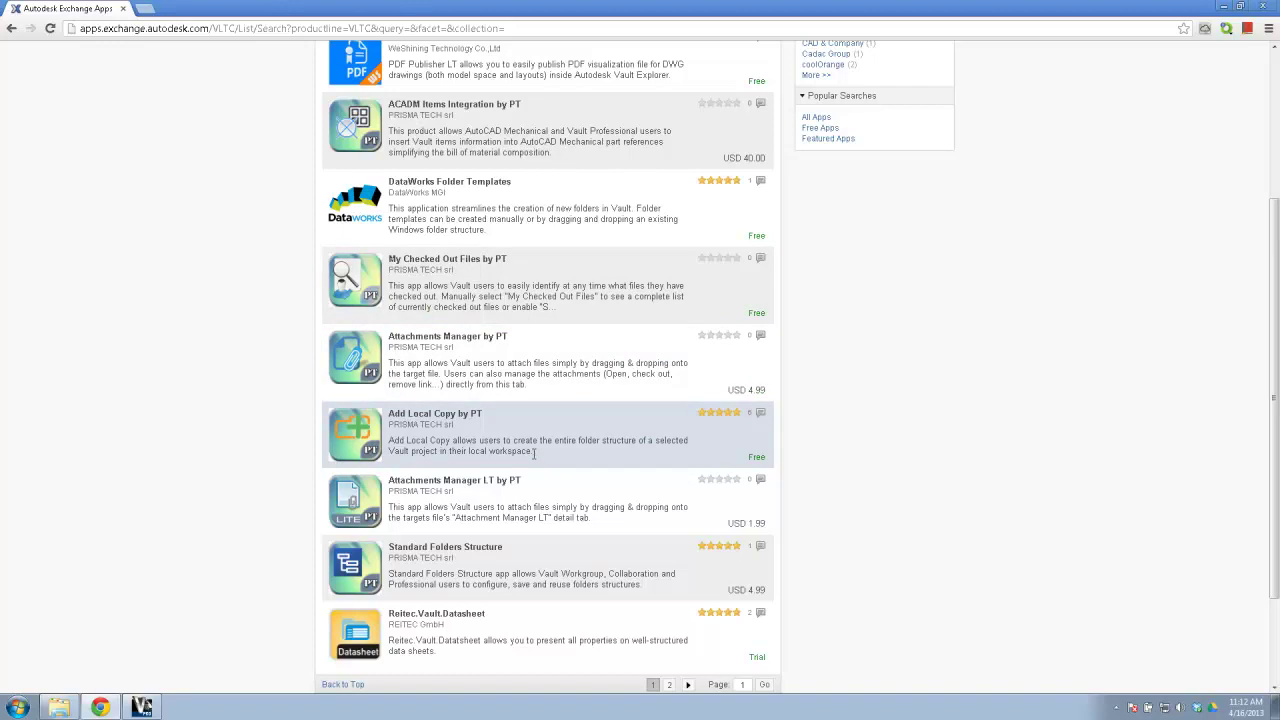
scroll(534, 453, "up", 2)
scroll(513, 462, "down", 2)
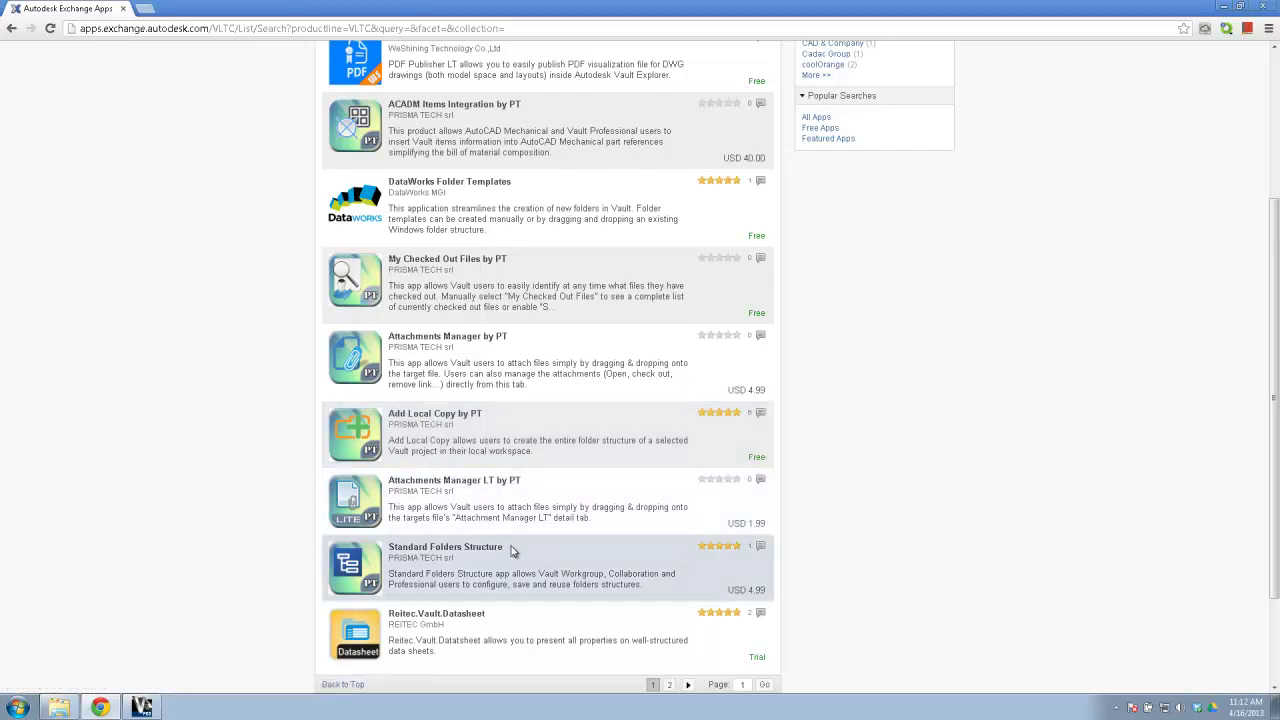
scroll(505, 500, "up", 3)
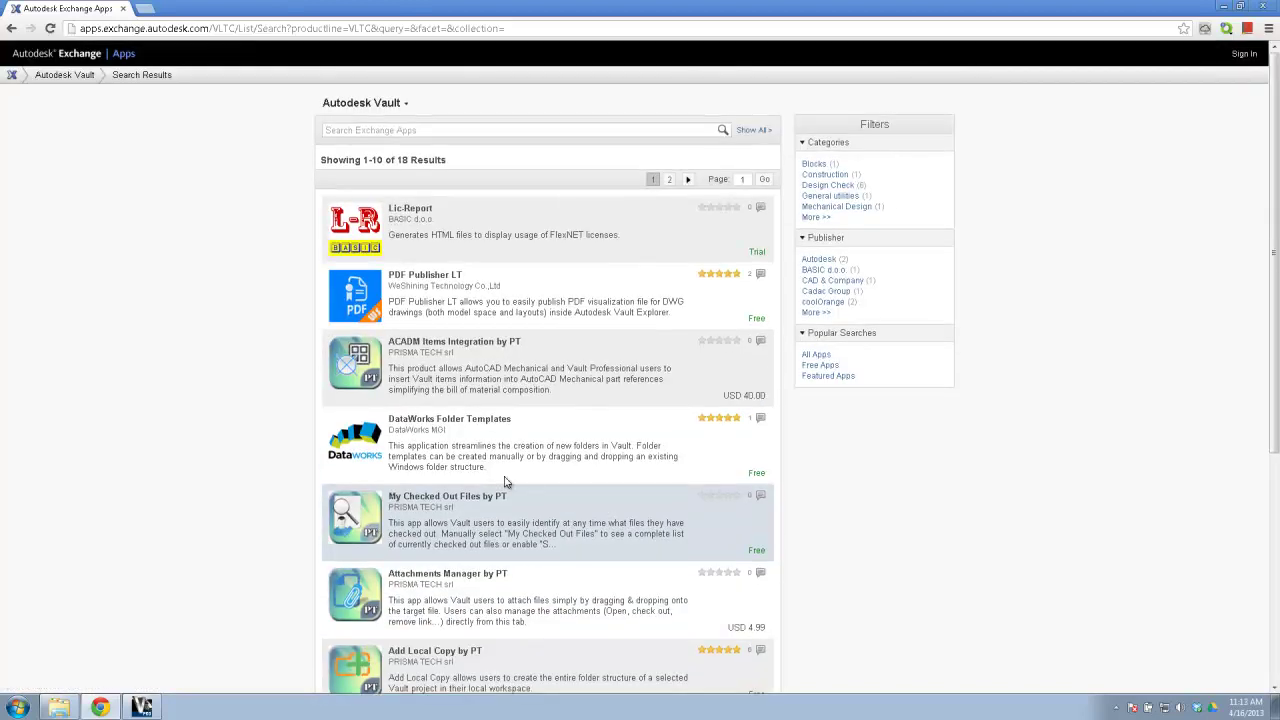
scroll(565, 445, "down", 2)
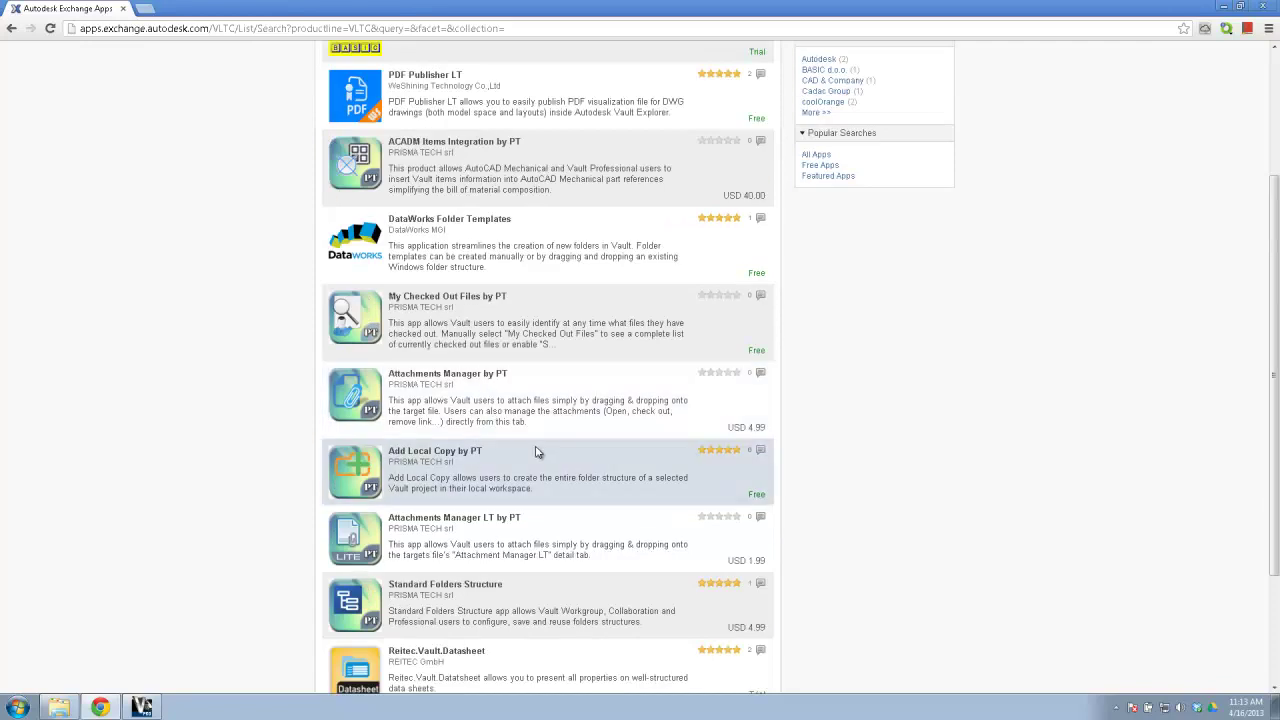
scroll(530, 450, "down", 2)
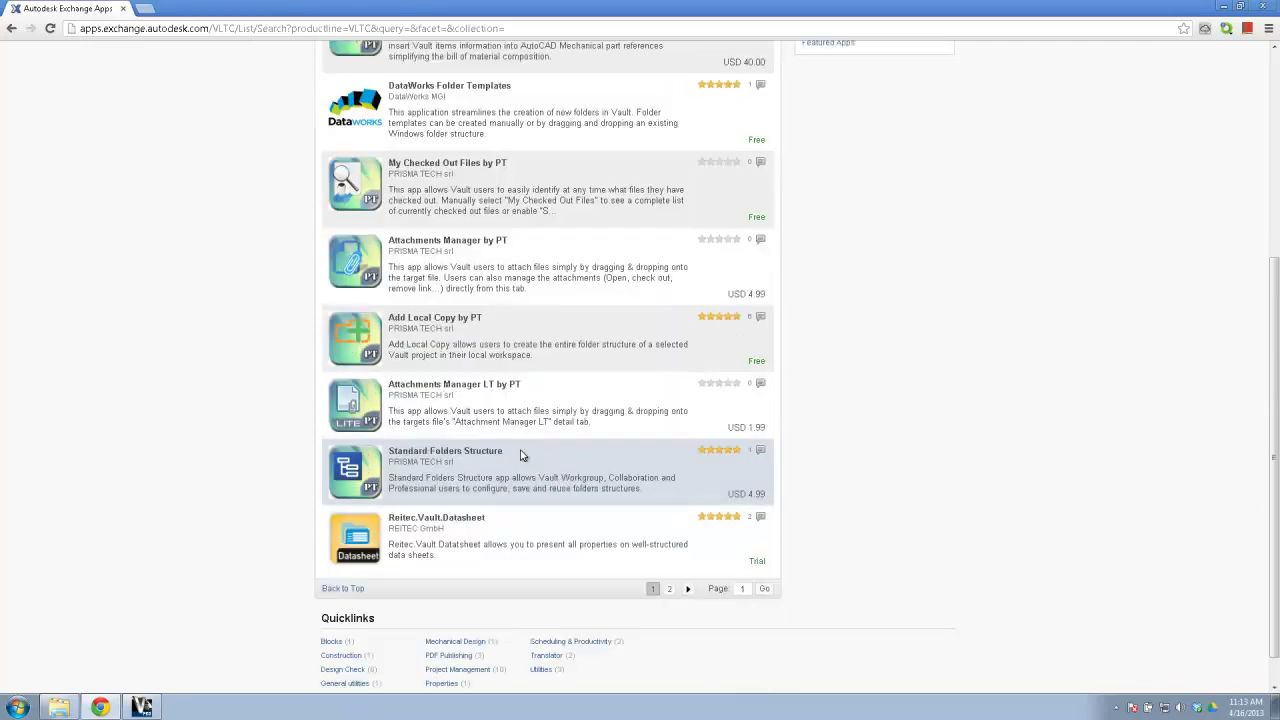
Step: View the Add Local Copy by PT details with its full list of compatible Vault products, and close the browser
left_click(362, 344)
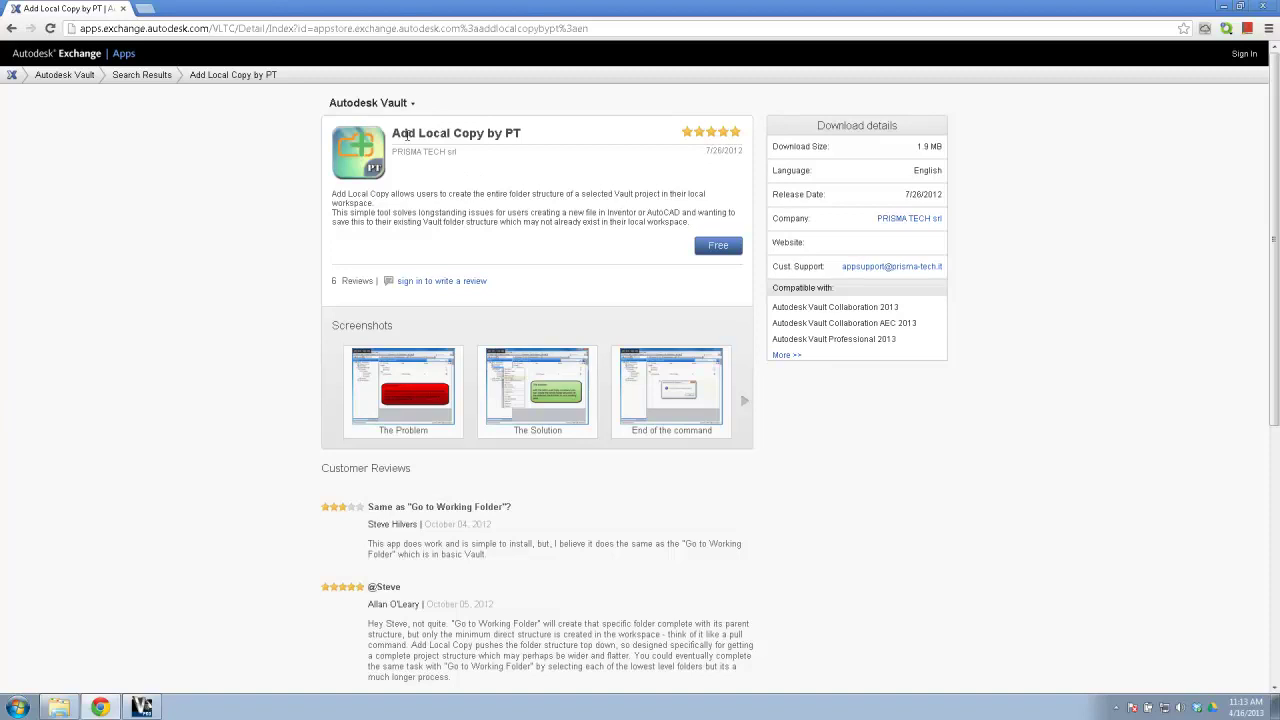
left_click(785, 358)
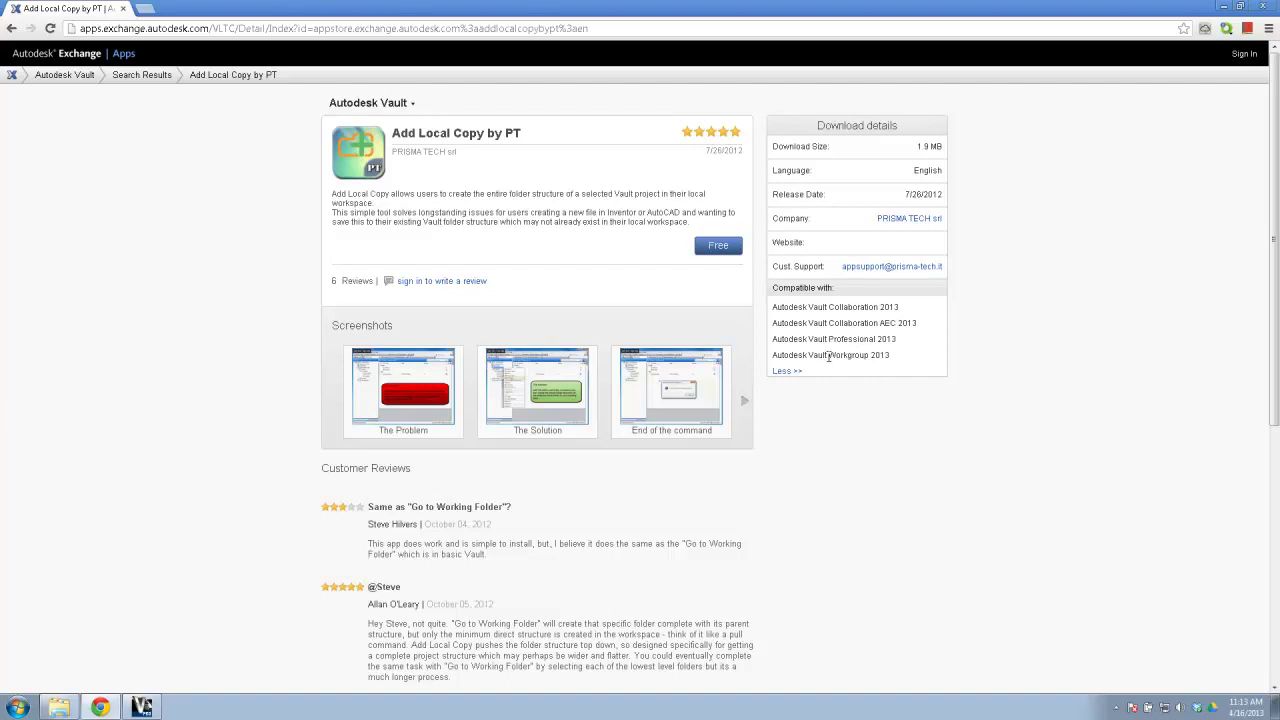
left_click_drag(858, 339, 878, 306)
left_click(1262, 8)
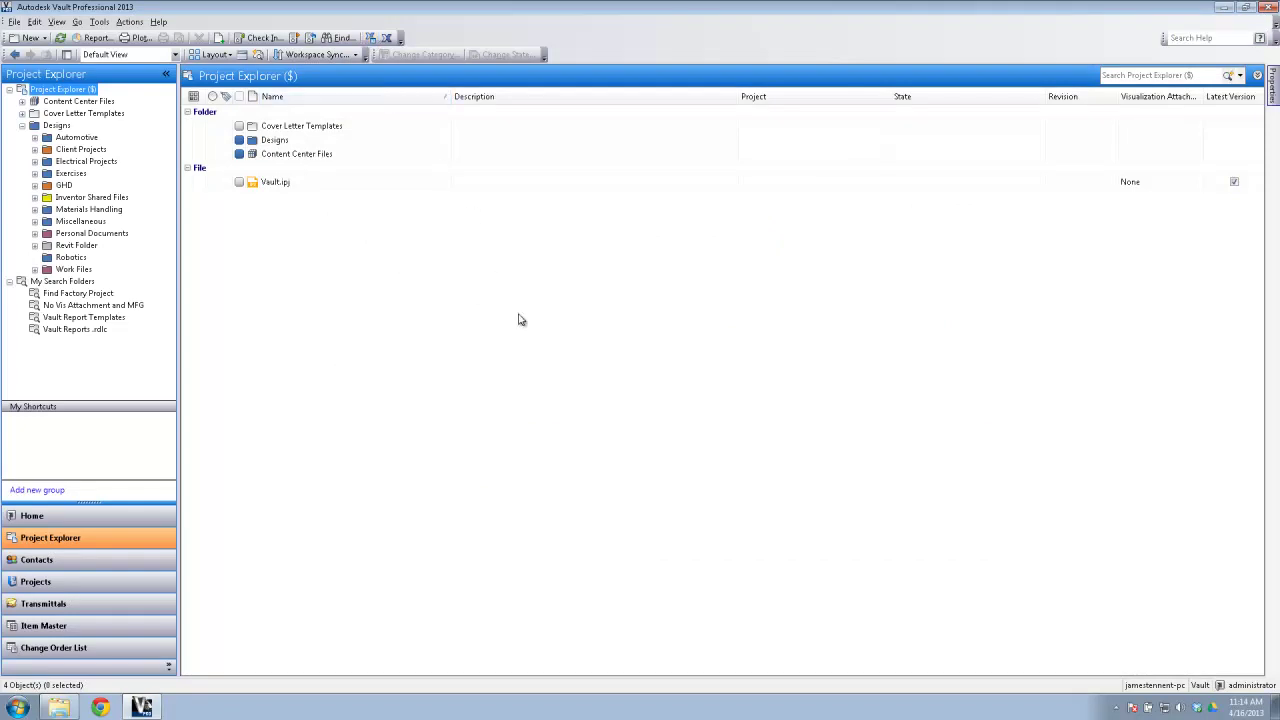
Step: Review the installed Vault apps in the Autodesk Exchange App Manager and close it
left_click_drag(556, 149, 540, 208)
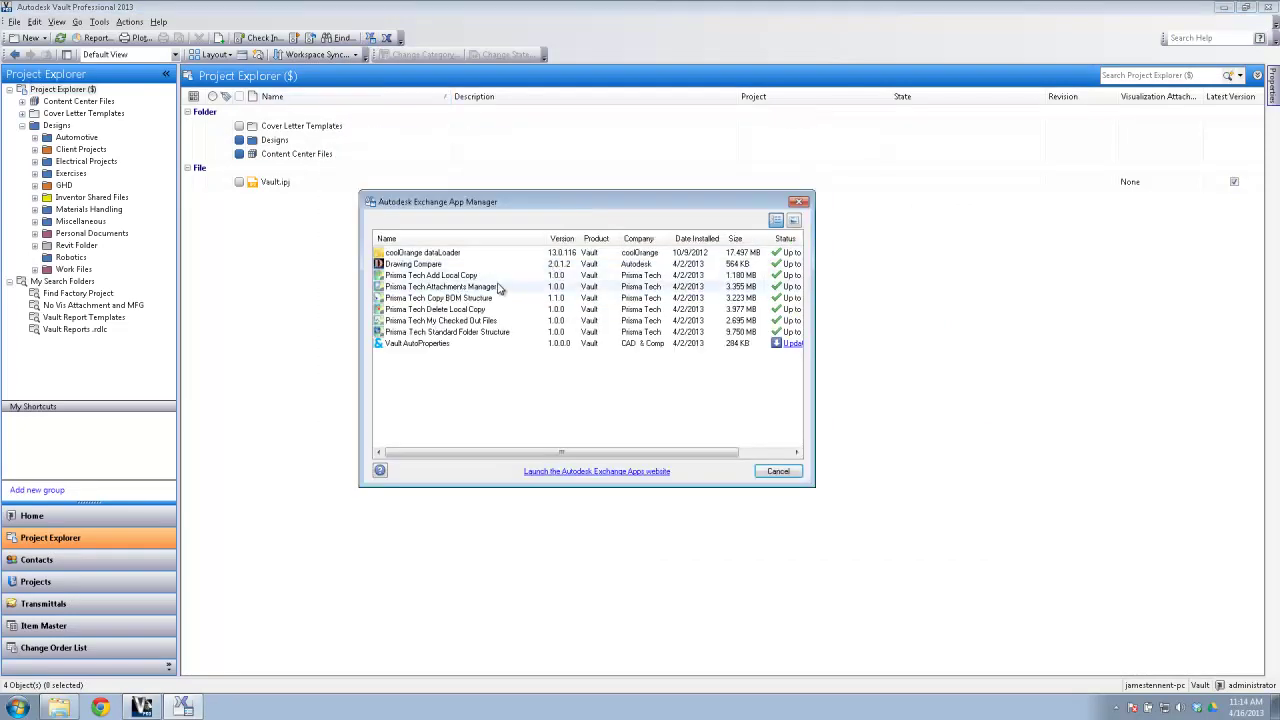
mouse_move(478, 296)
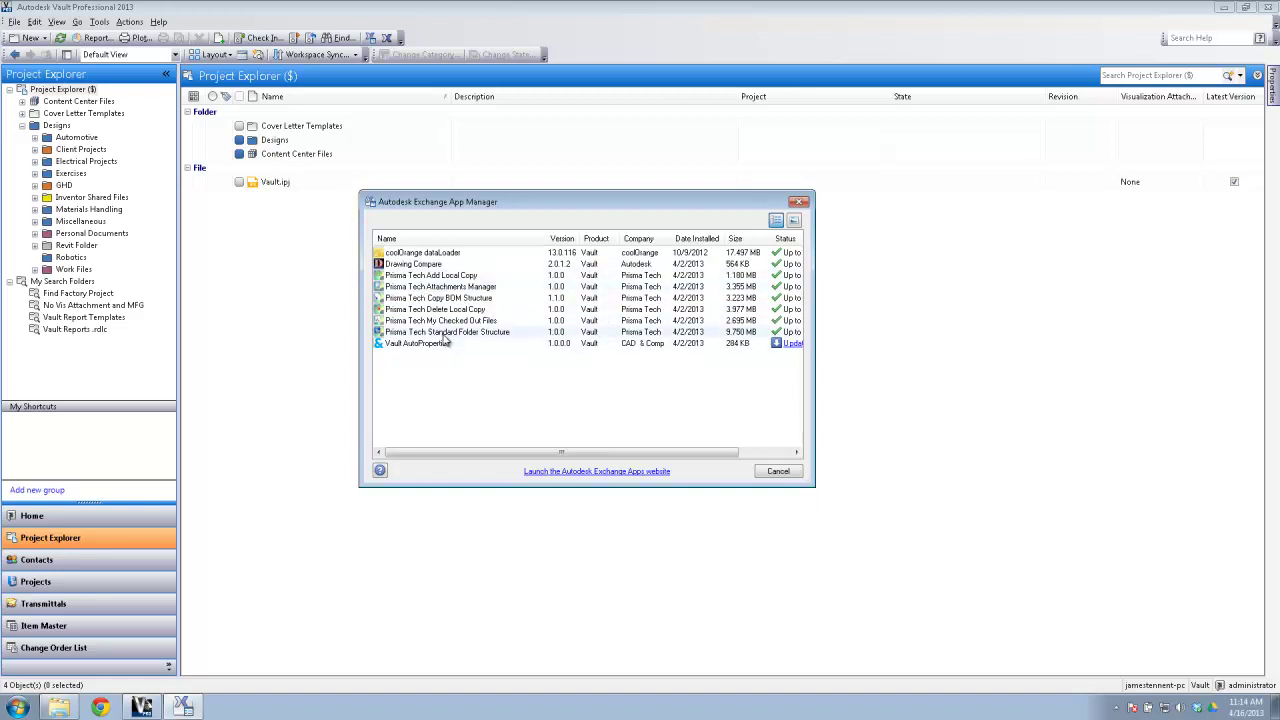
left_click(799, 204)
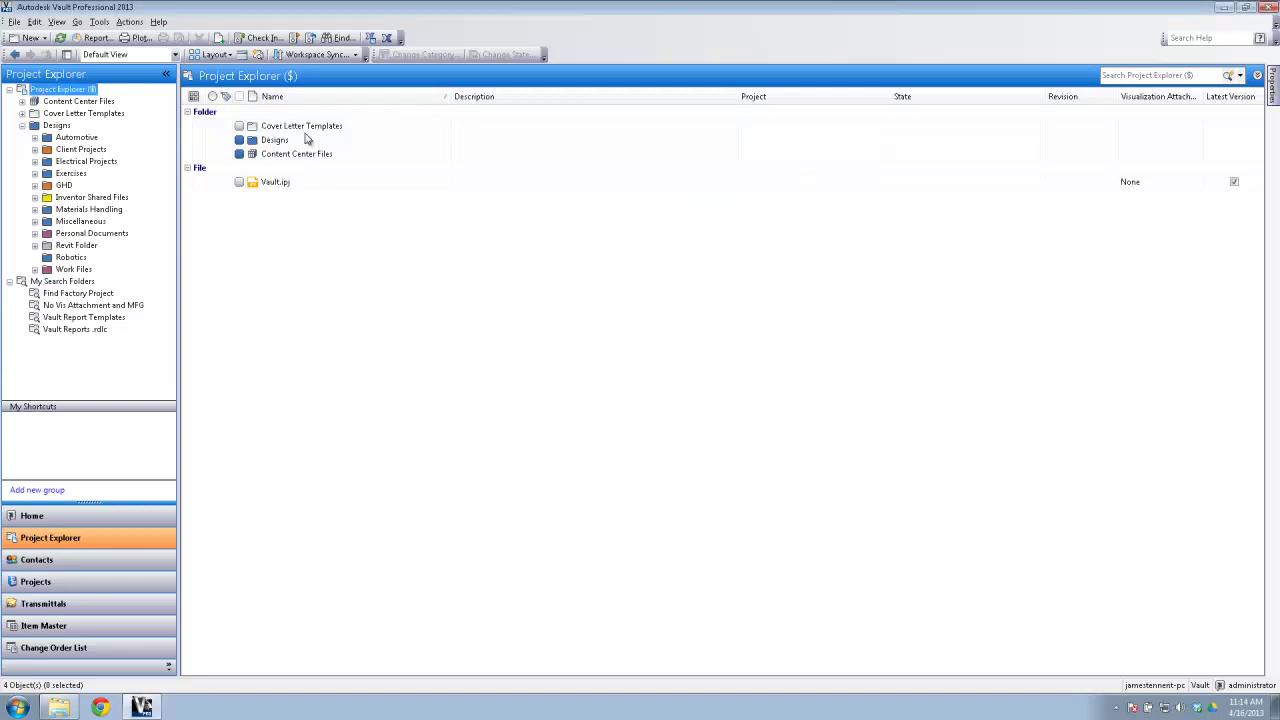
Step: Switch to Windows Explorer and inspect the local Designs folder, including its Automotive, Exercises and Materials Handling subfolders
left_click(59, 707)
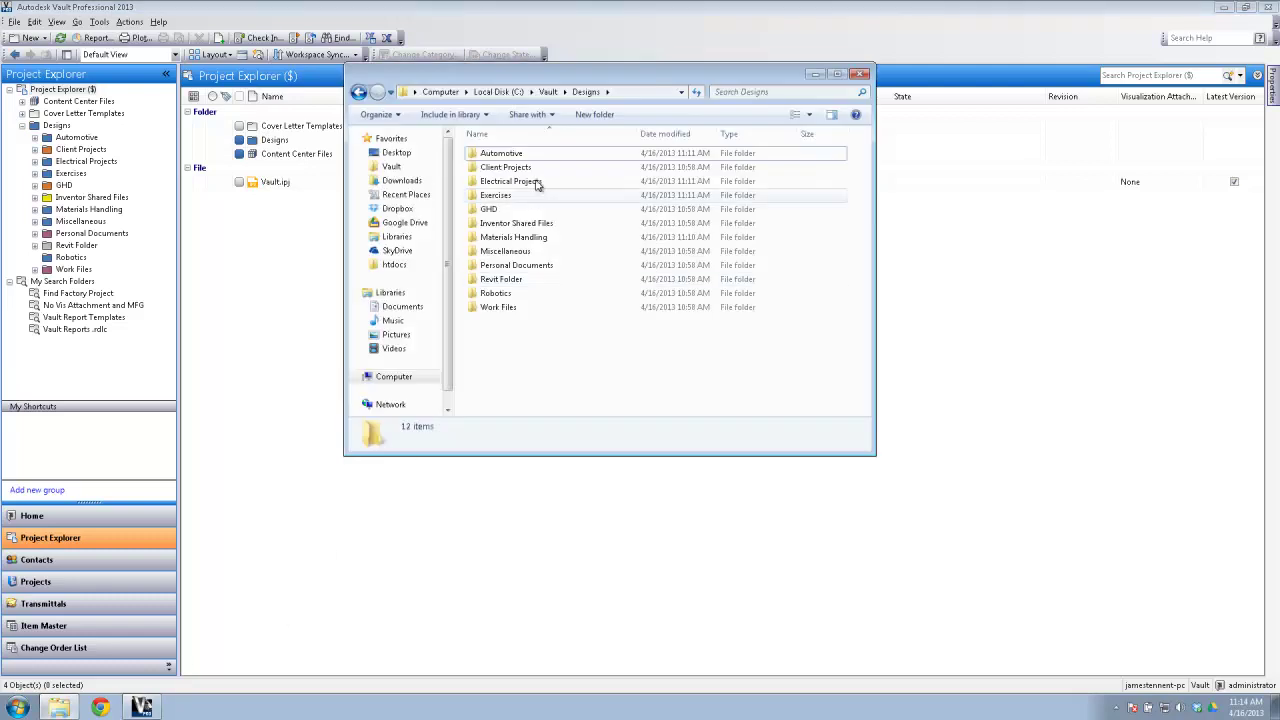
left_click_drag(563, 88, 697, 178)
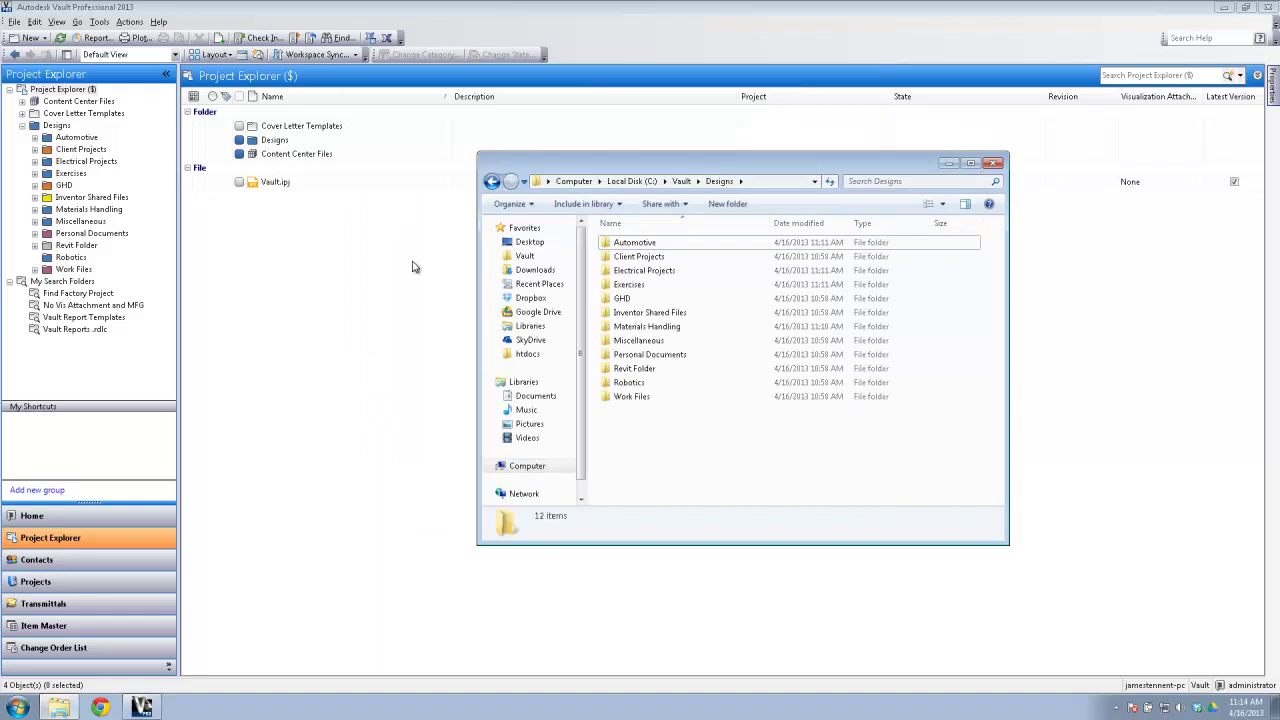
double_click(640, 244)
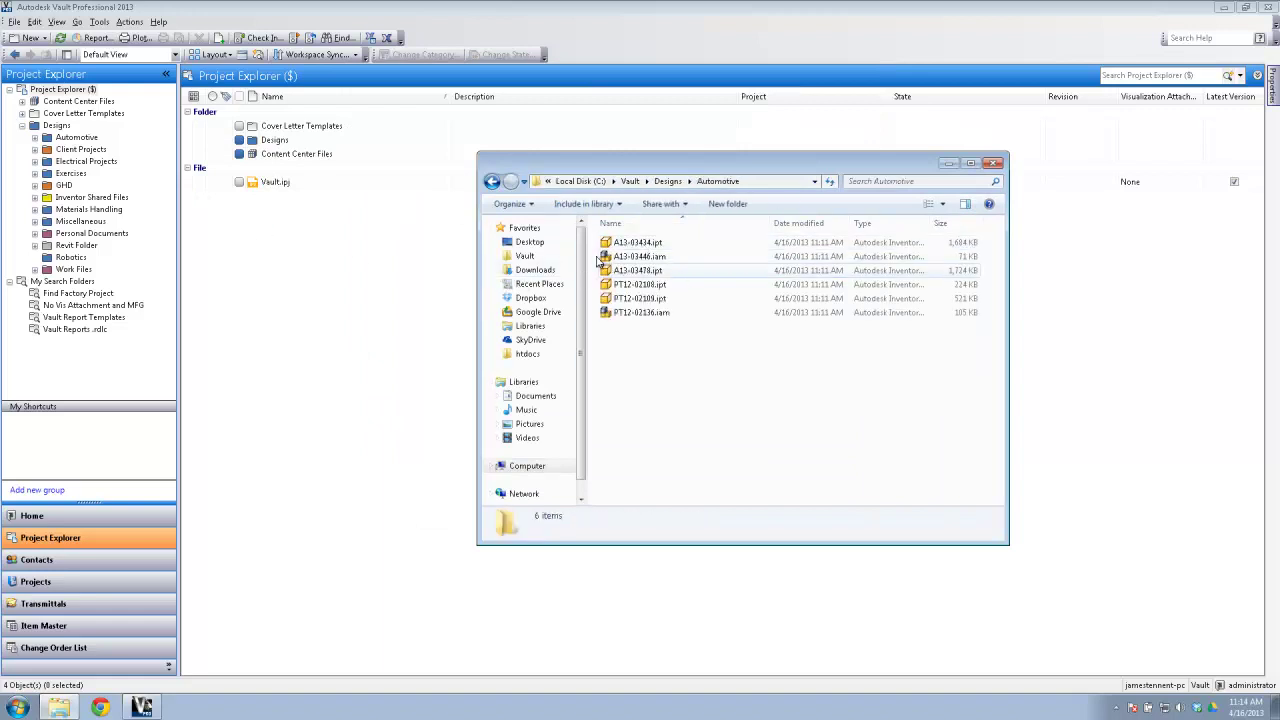
left_click(491, 181)
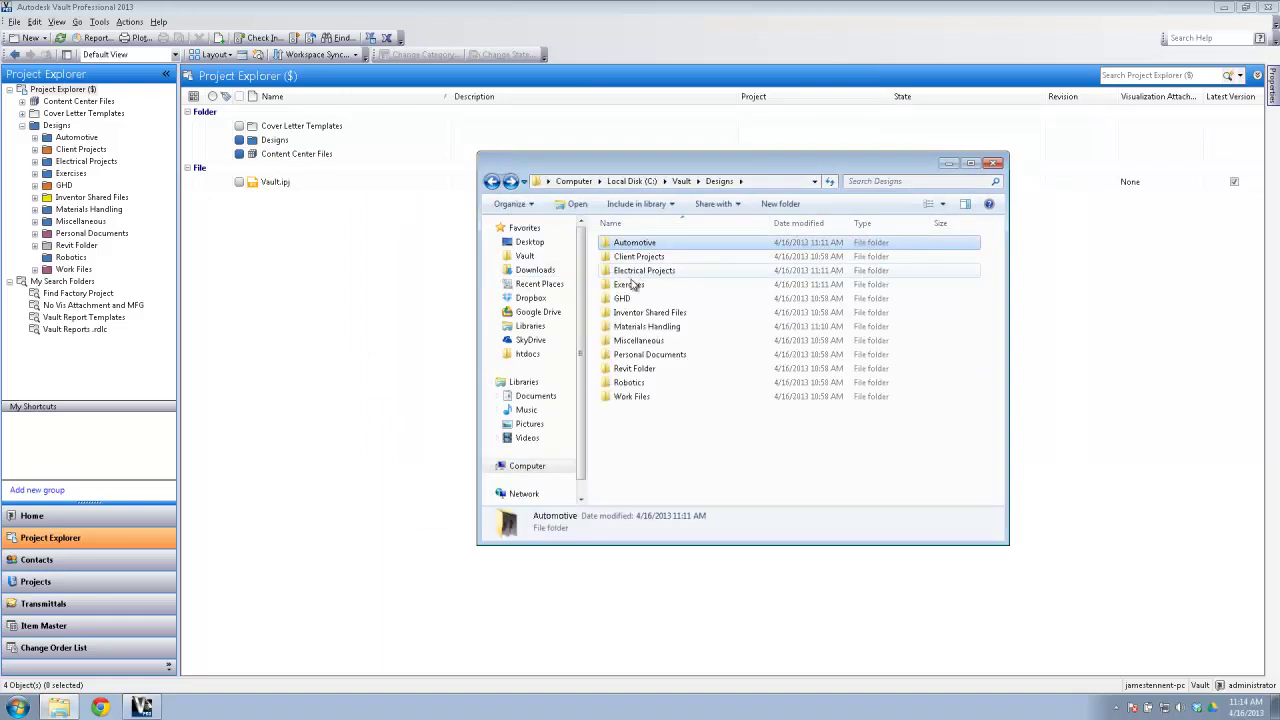
double_click(630, 285)
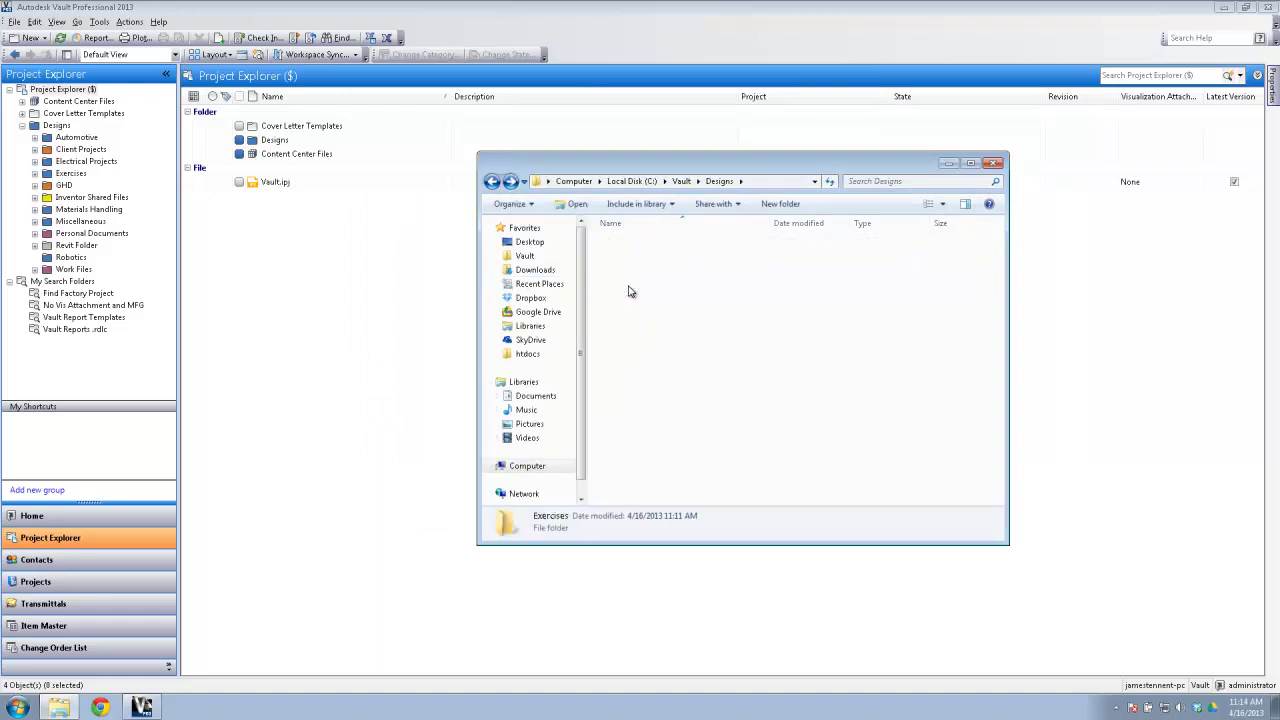
left_click(491, 181)
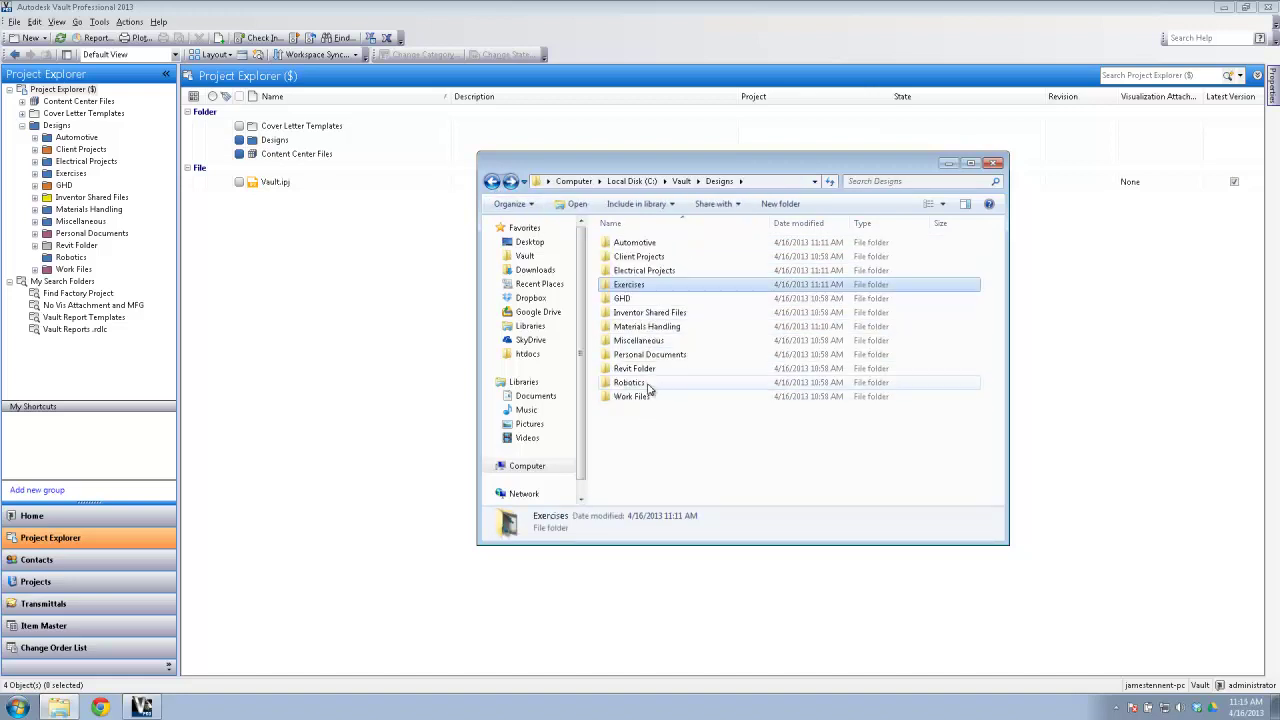
double_click(662, 328)
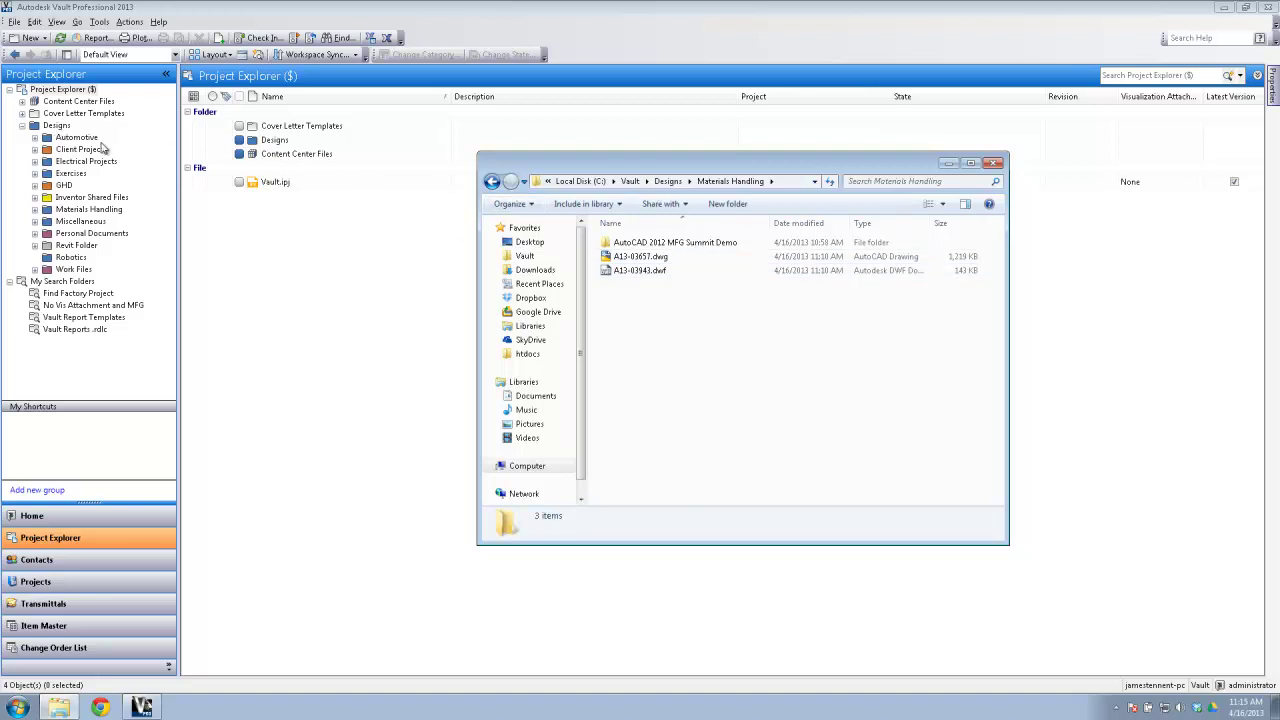
Step: Check where the Designs folder sits inside the local Vault folder in Windows Explorer and view its contents
left_click(47, 129)
right_click(47, 129)
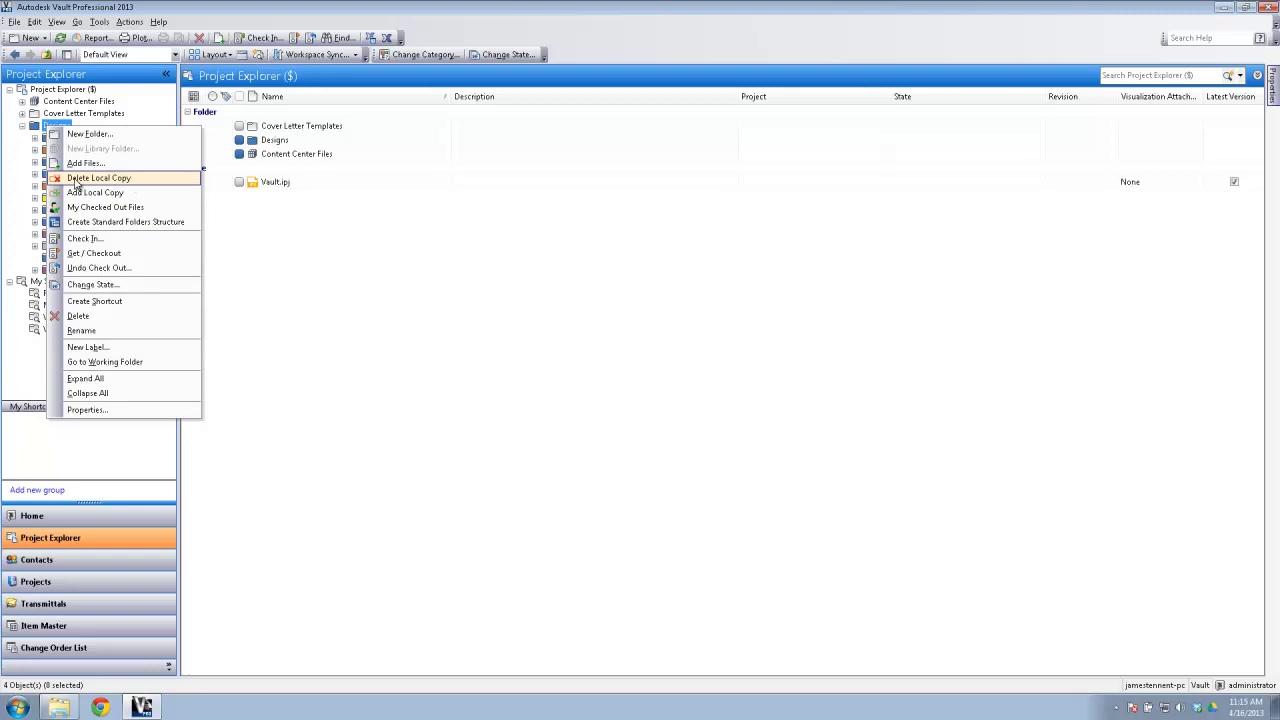
left_click(59, 707)
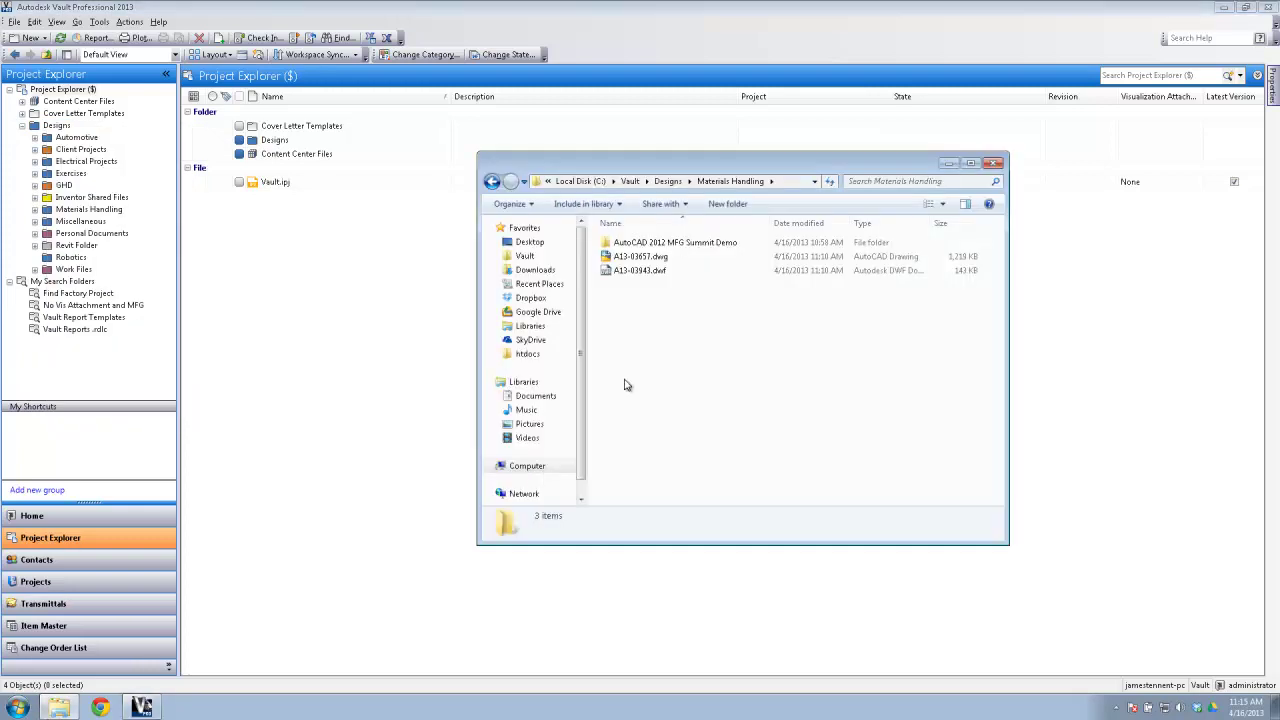
left_click(668, 181)
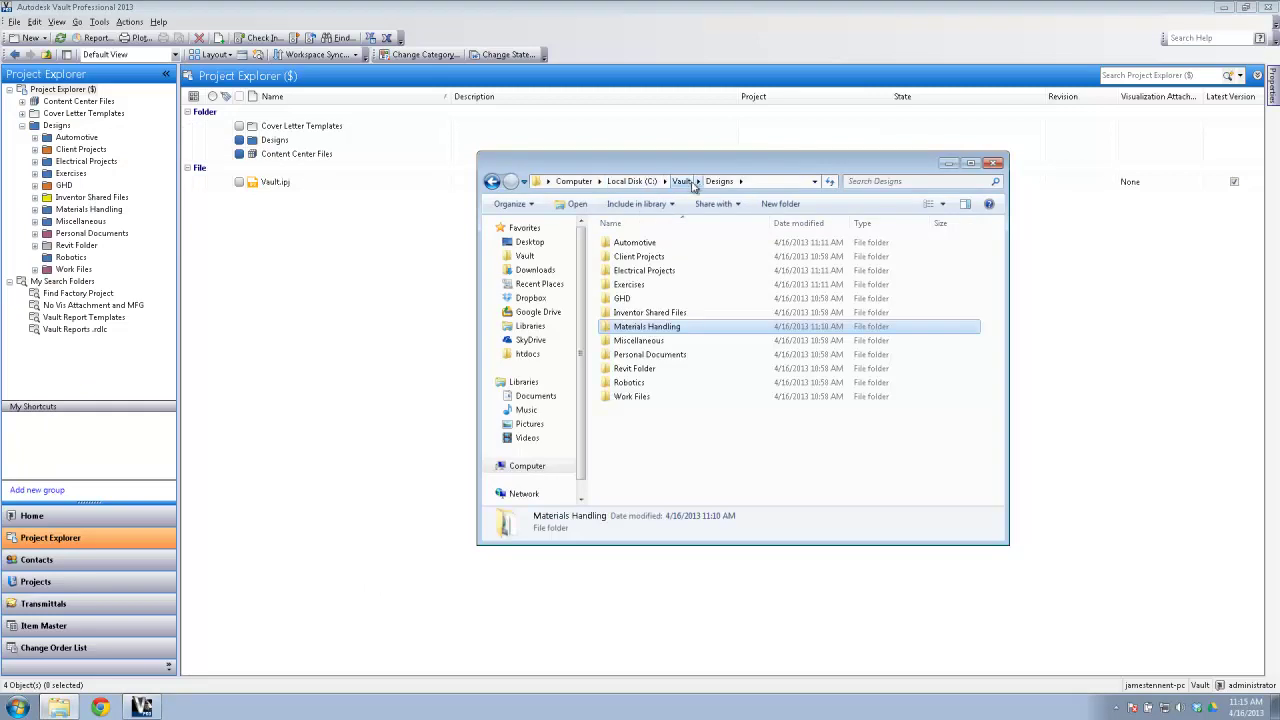
left_click(684, 181)
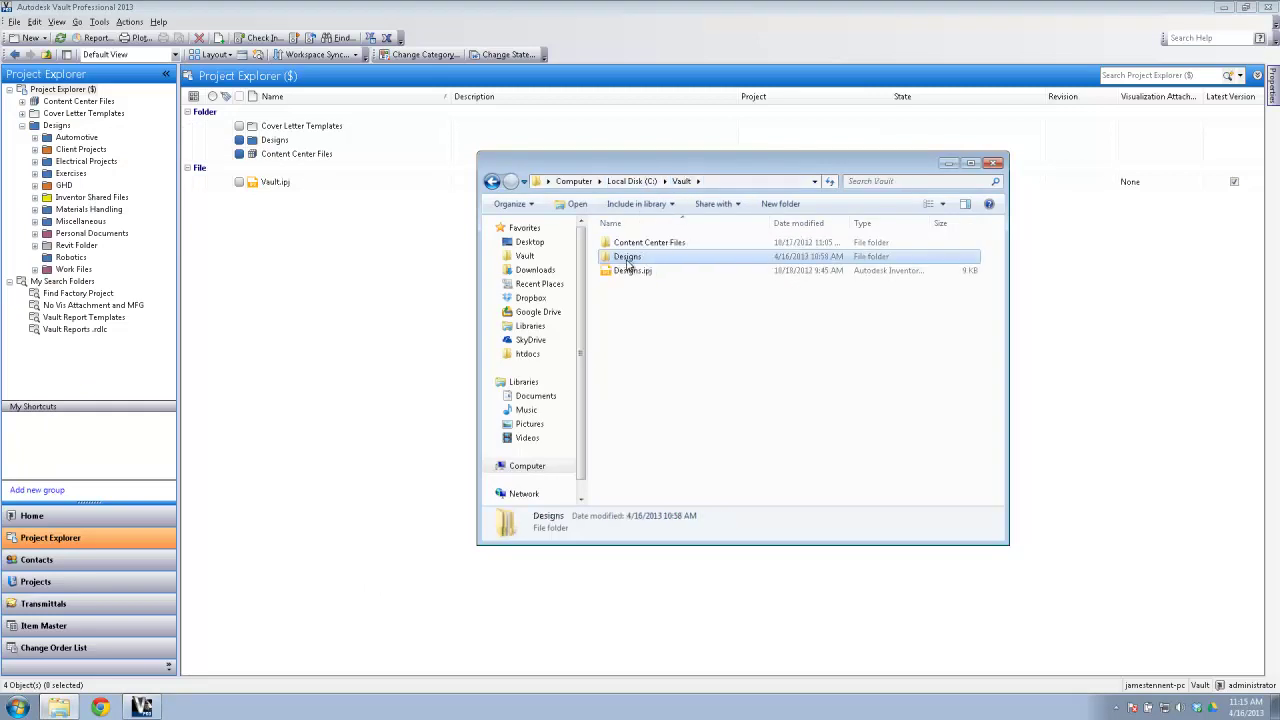
double_click(625, 257)
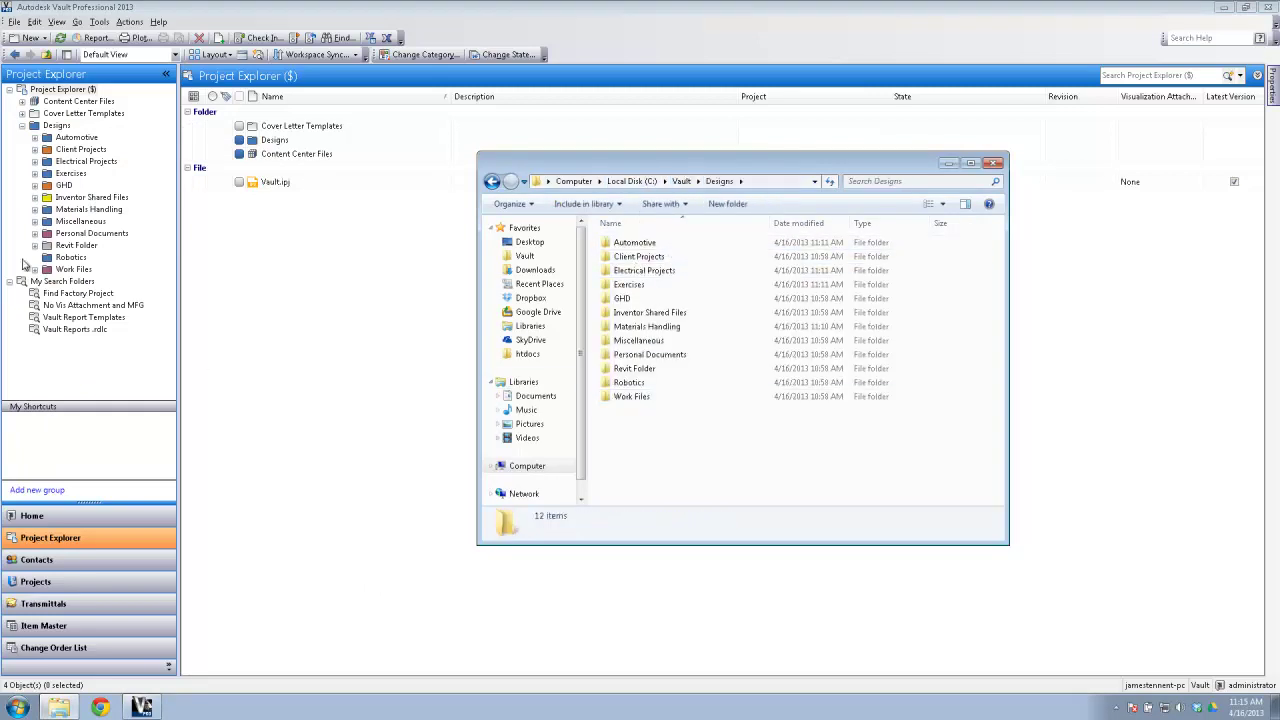
Step: Run Delete Local Copy on the Designs folder in the vault, and check the local Vault folder in Windows Explorer
right_click(52, 127)
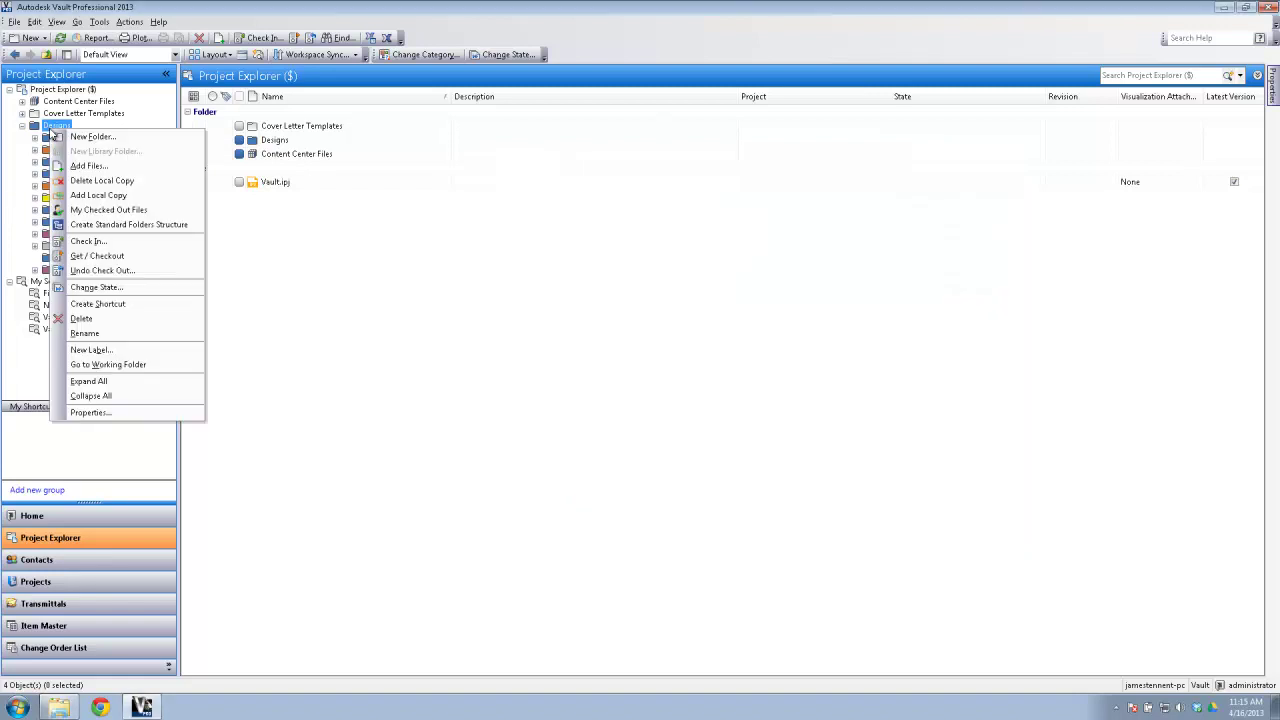
left_click(105, 181)
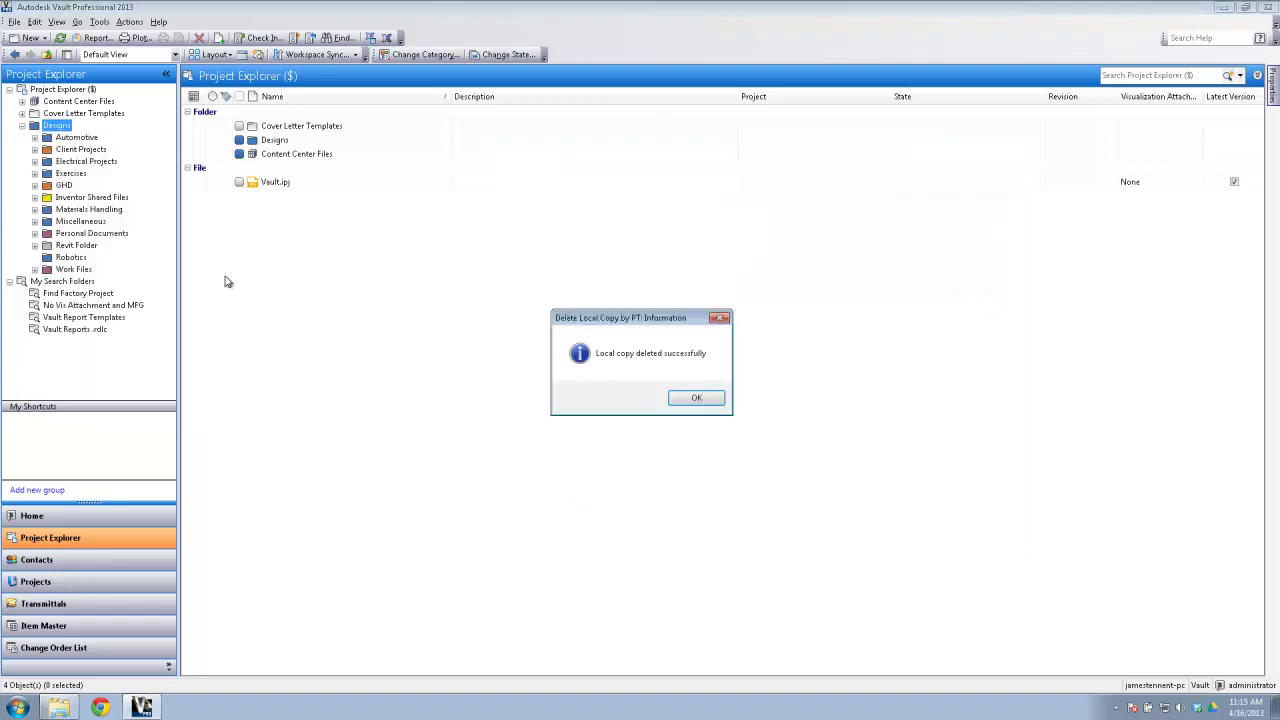
left_click(670, 396)
left_click(59, 707)
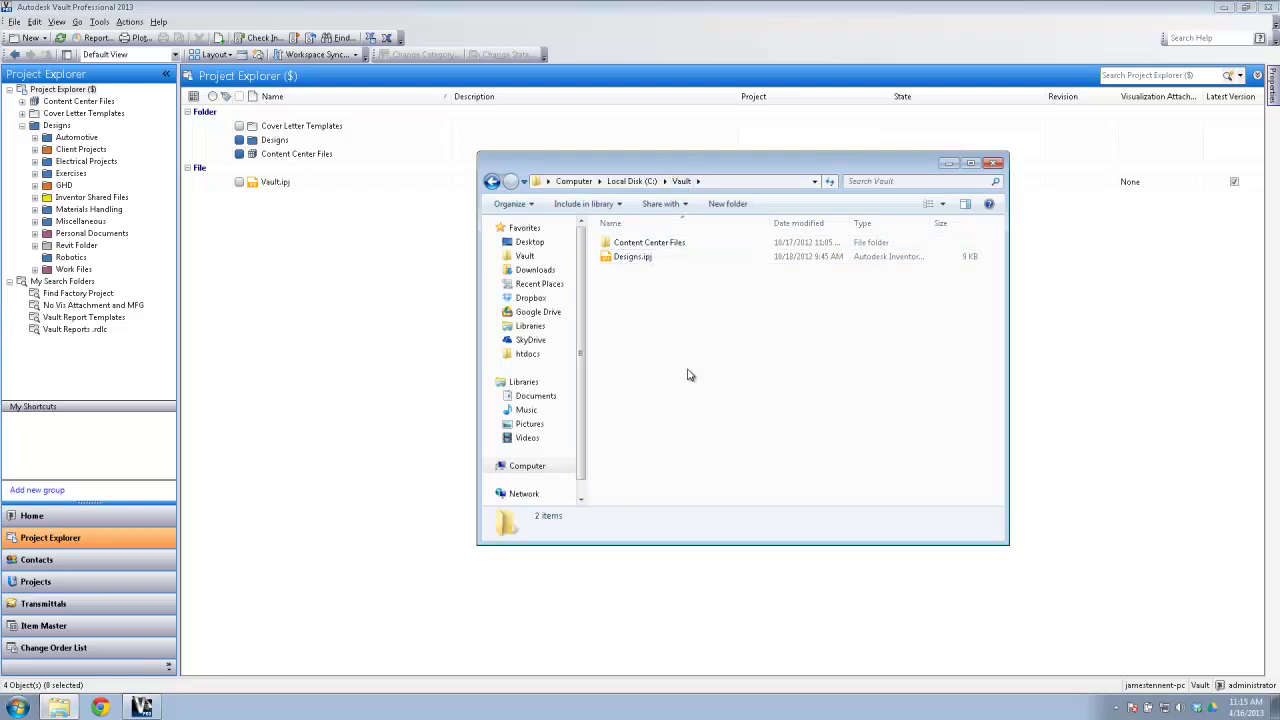
left_click_drag(678, 162, 714, 140)
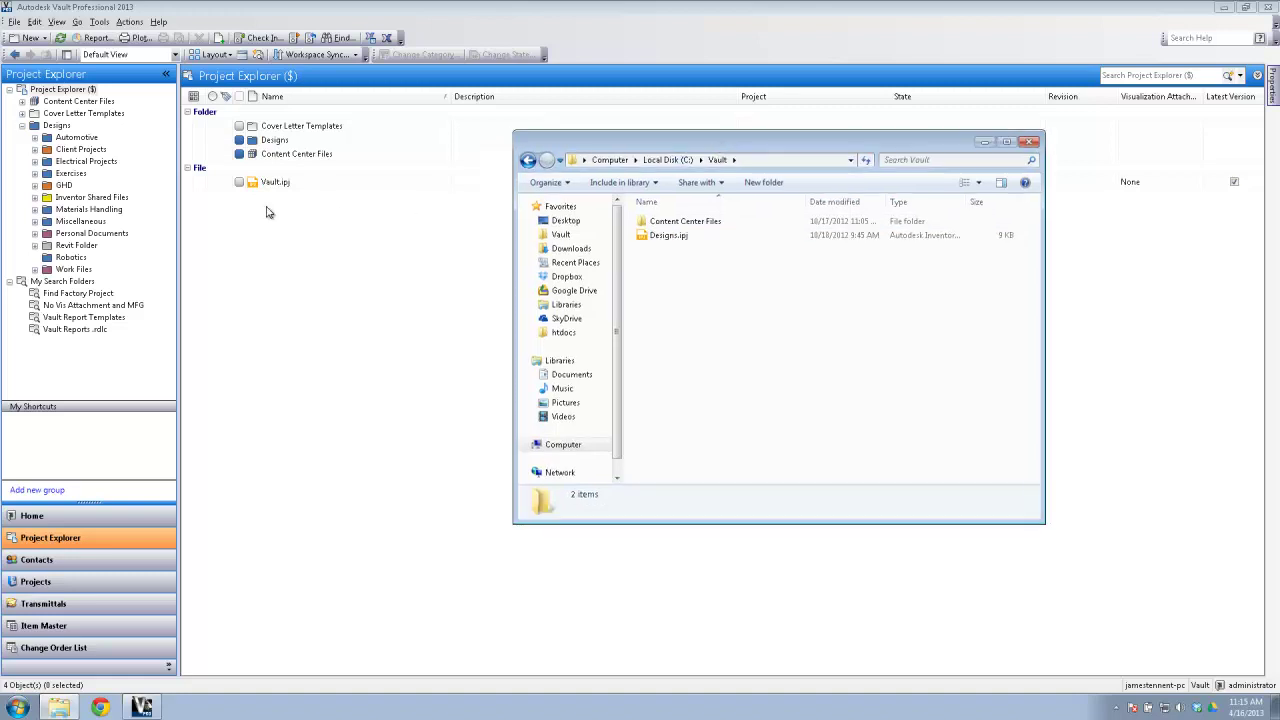
Step: Run Add Local Copy on the Designs folder in the vault, and check the local Designs folder's contents in Windows Explorer
right_click(62, 127)
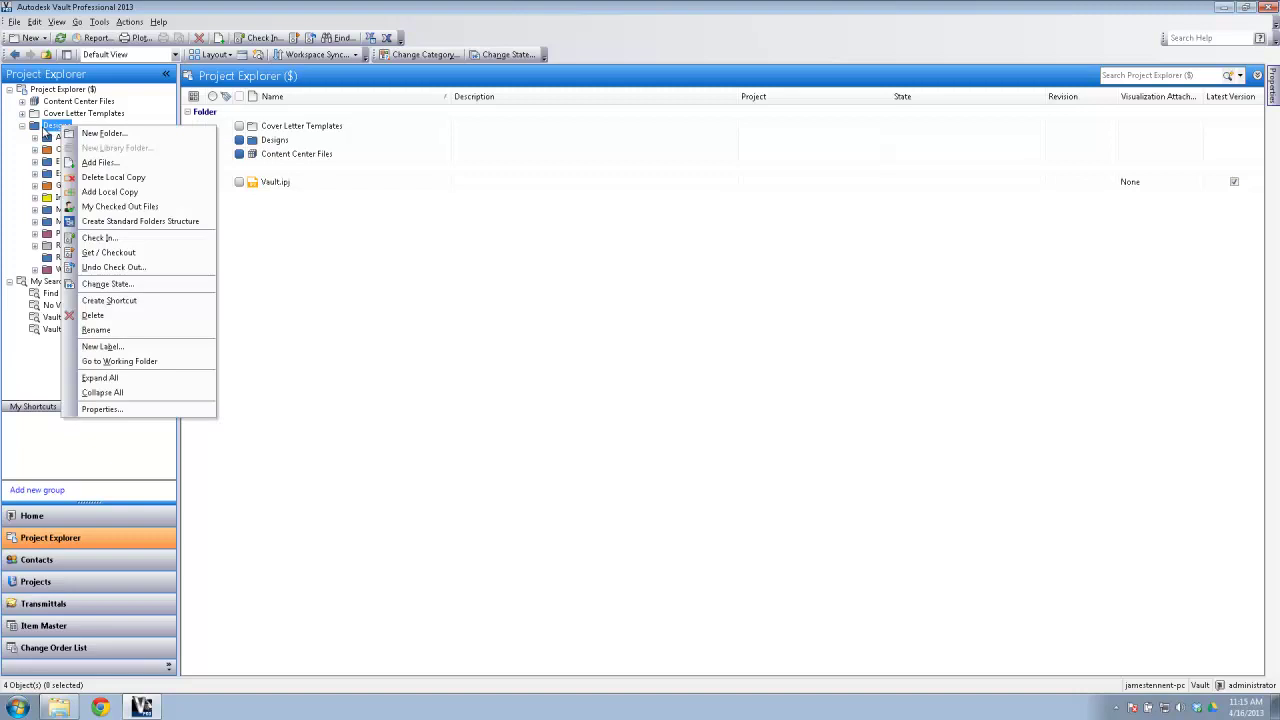
left_click(131, 194)
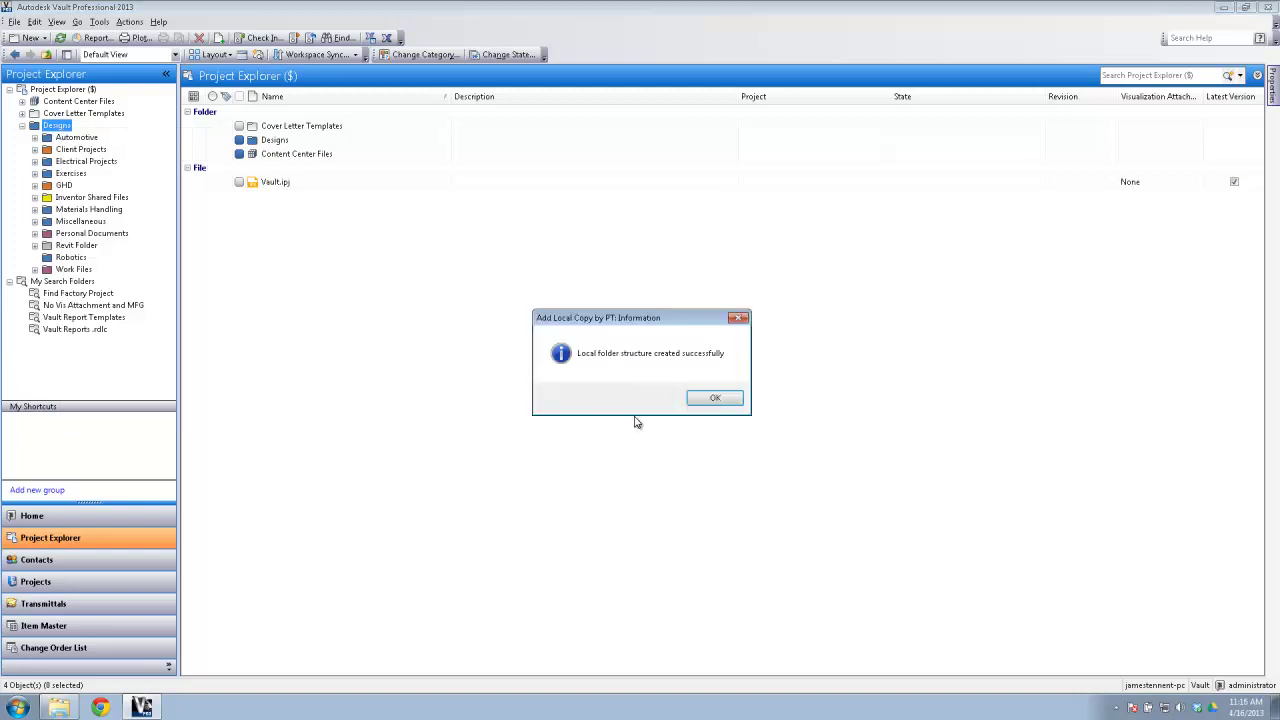
left_click(714, 398)
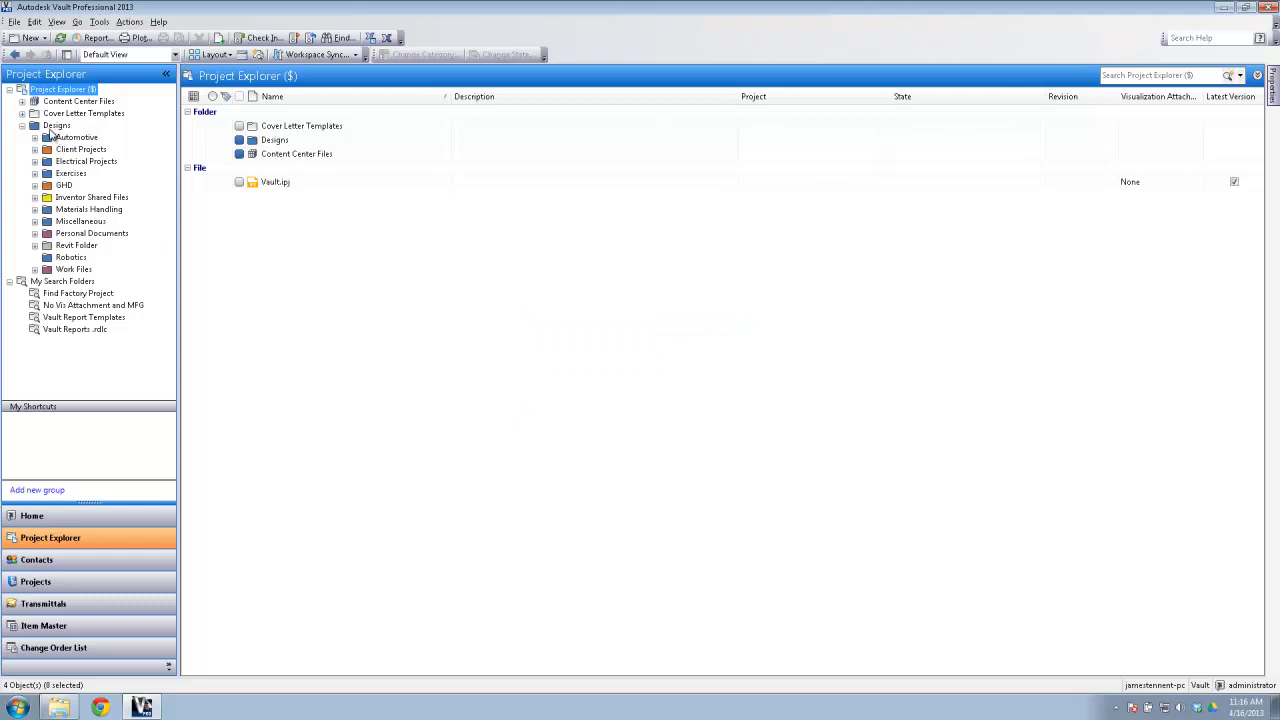
left_click(59, 707)
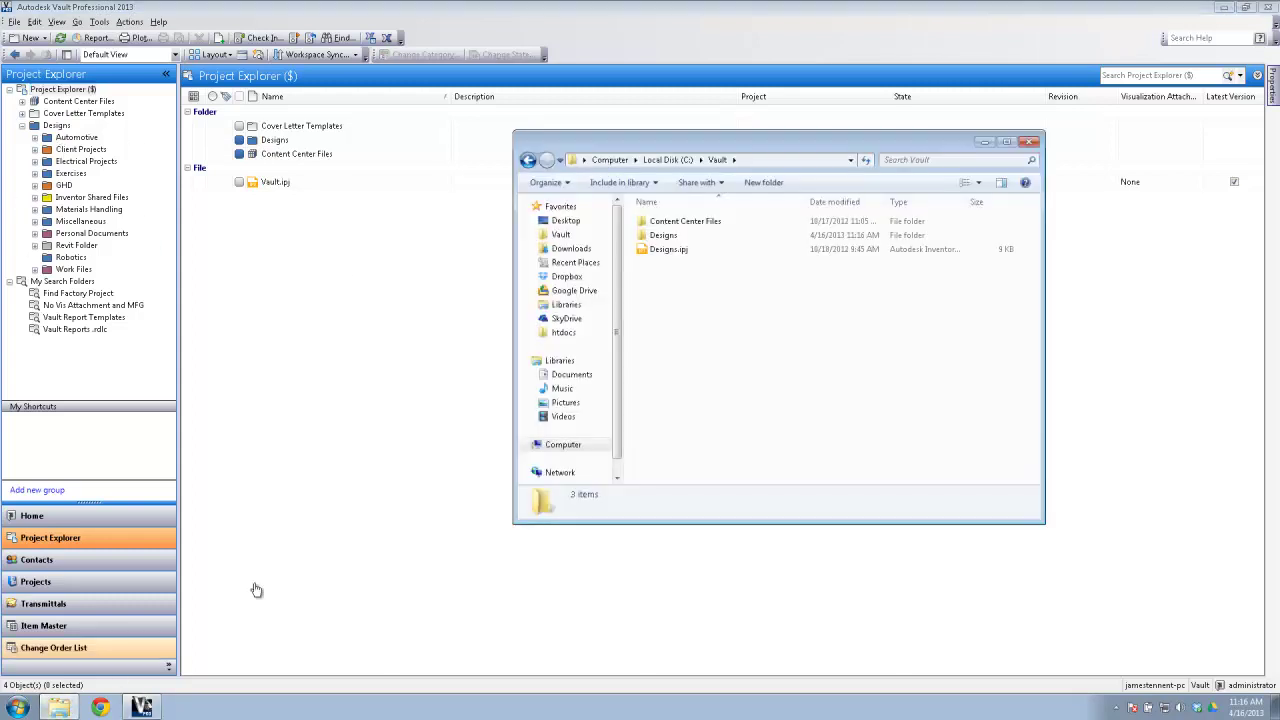
double_click(665, 238)
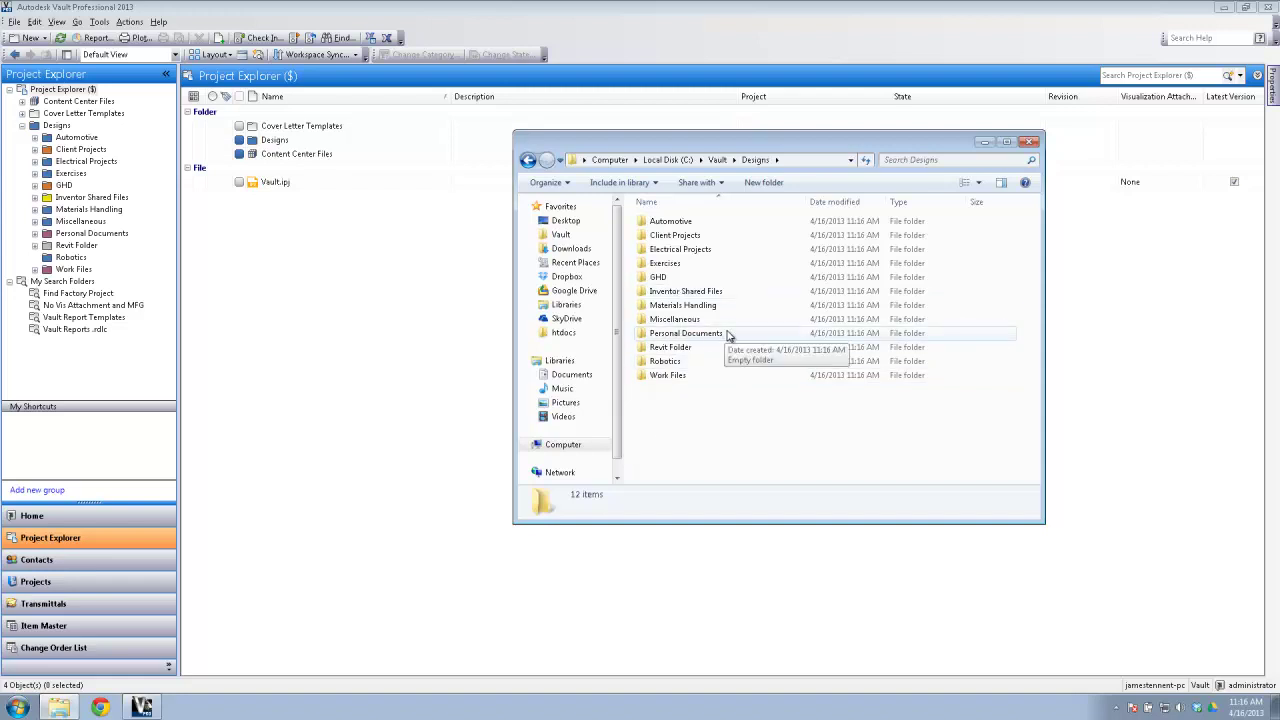
left_click(1030, 142)
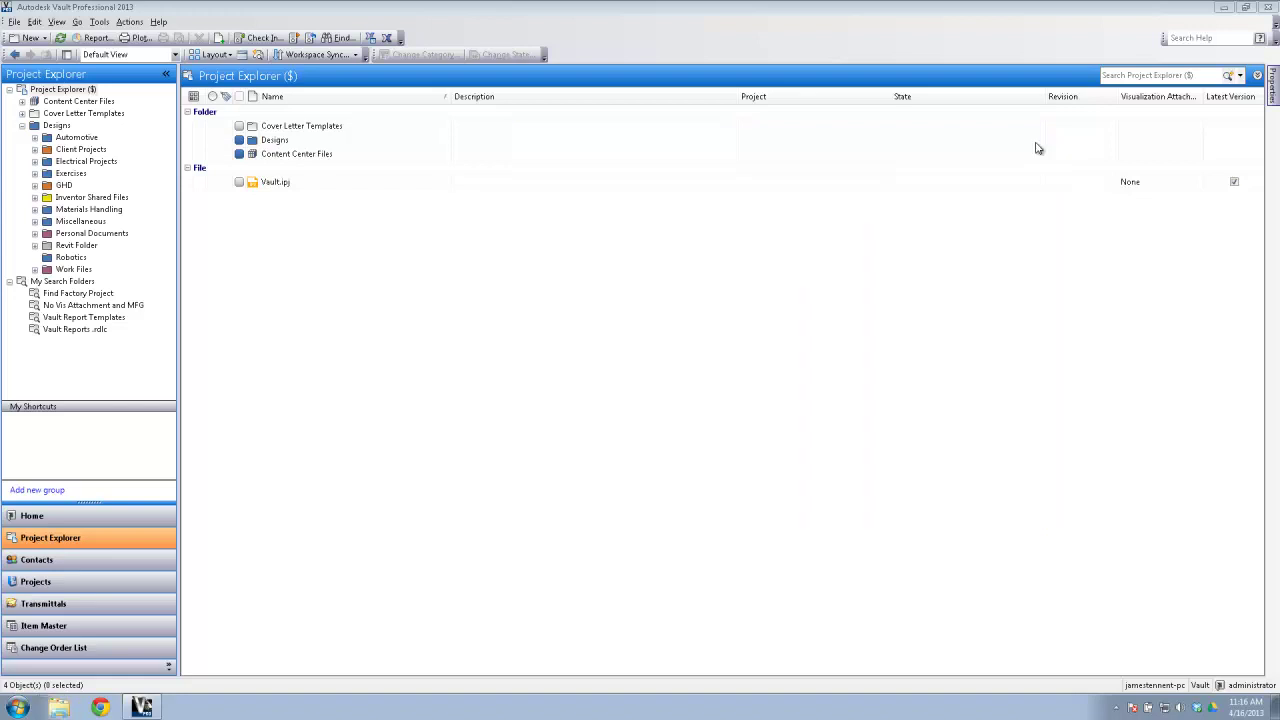
Step: Open the Designs folder in the vault and display the version history of A13-10237.dwg
double_click(265, 143)
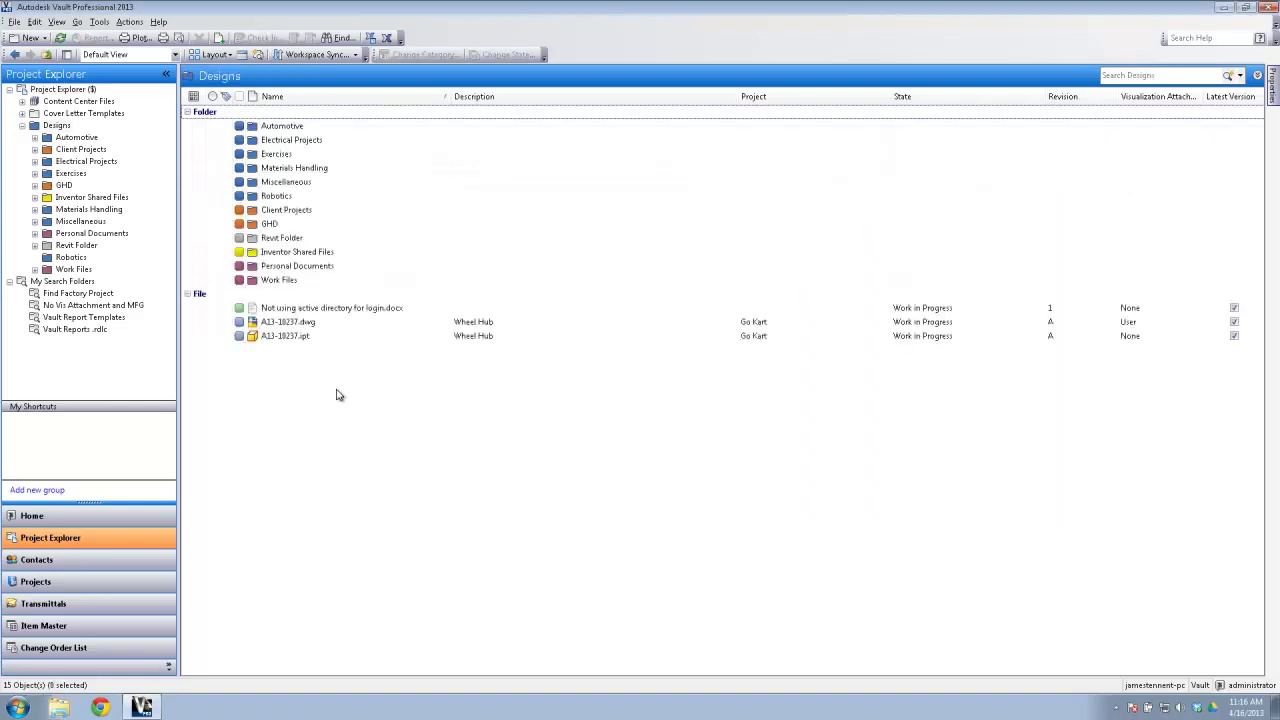
left_click(287, 324)
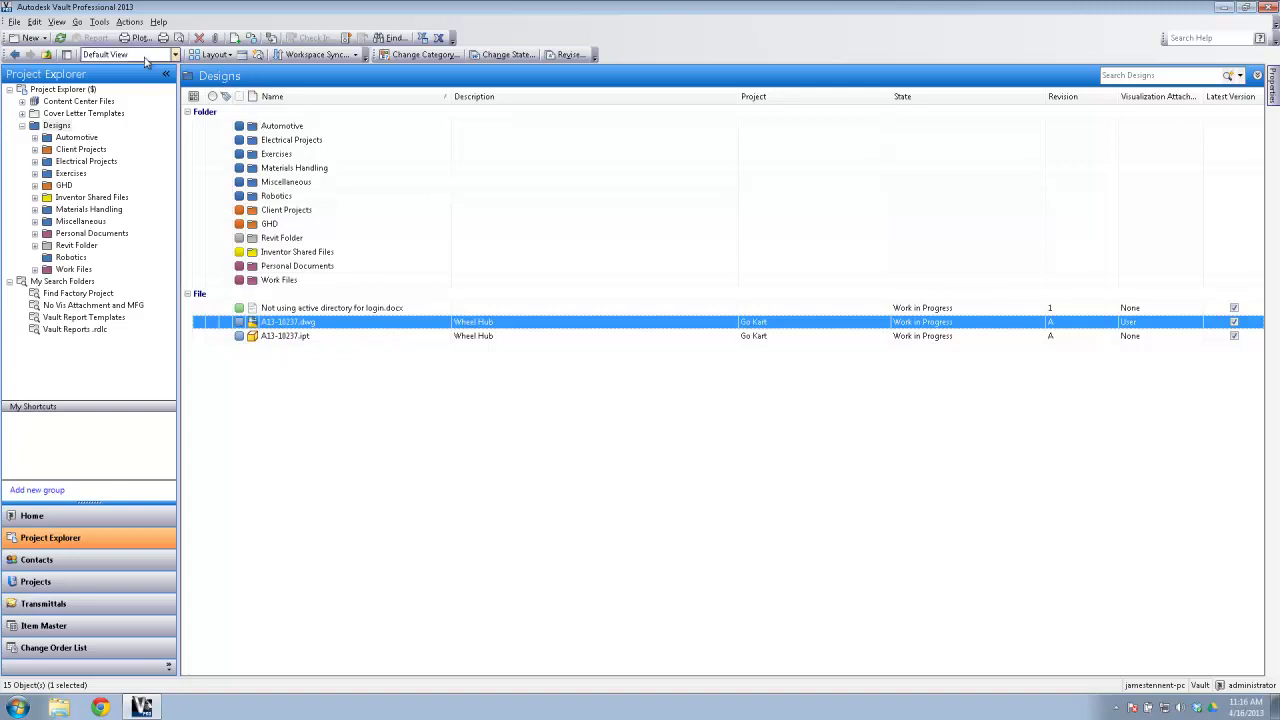
left_click(66, 54)
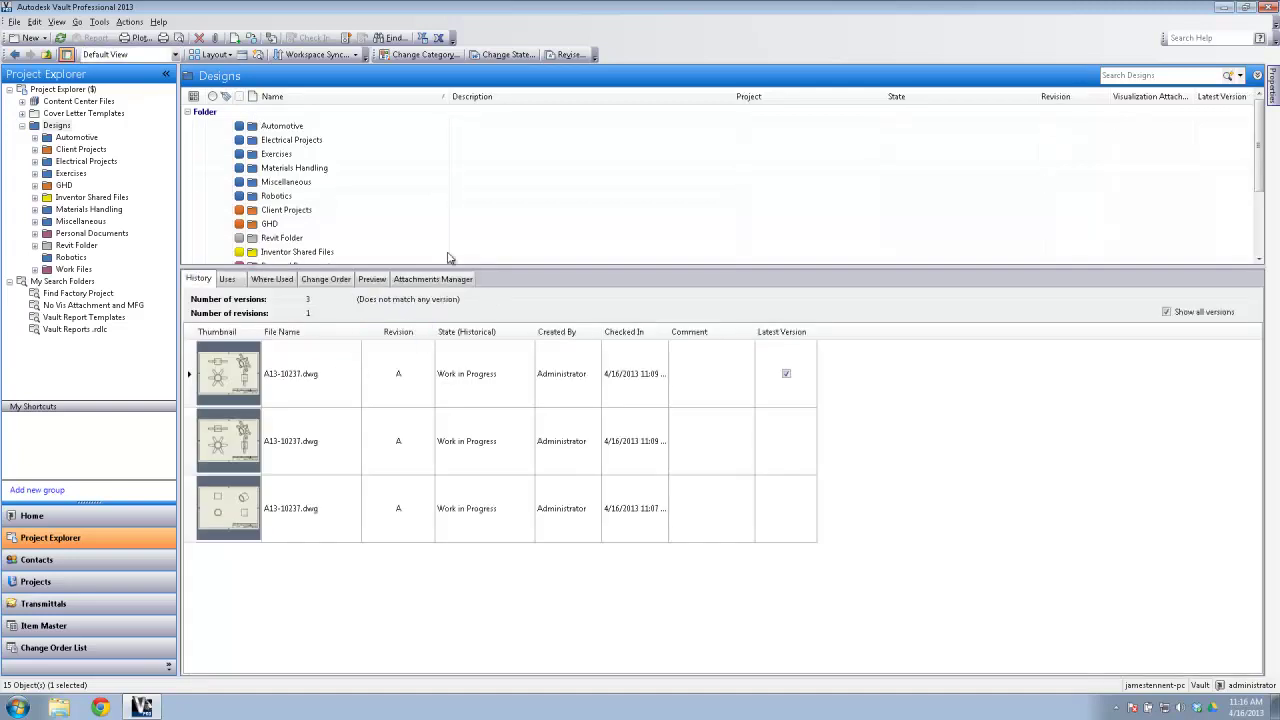
scroll(313, 230, "down", 2)
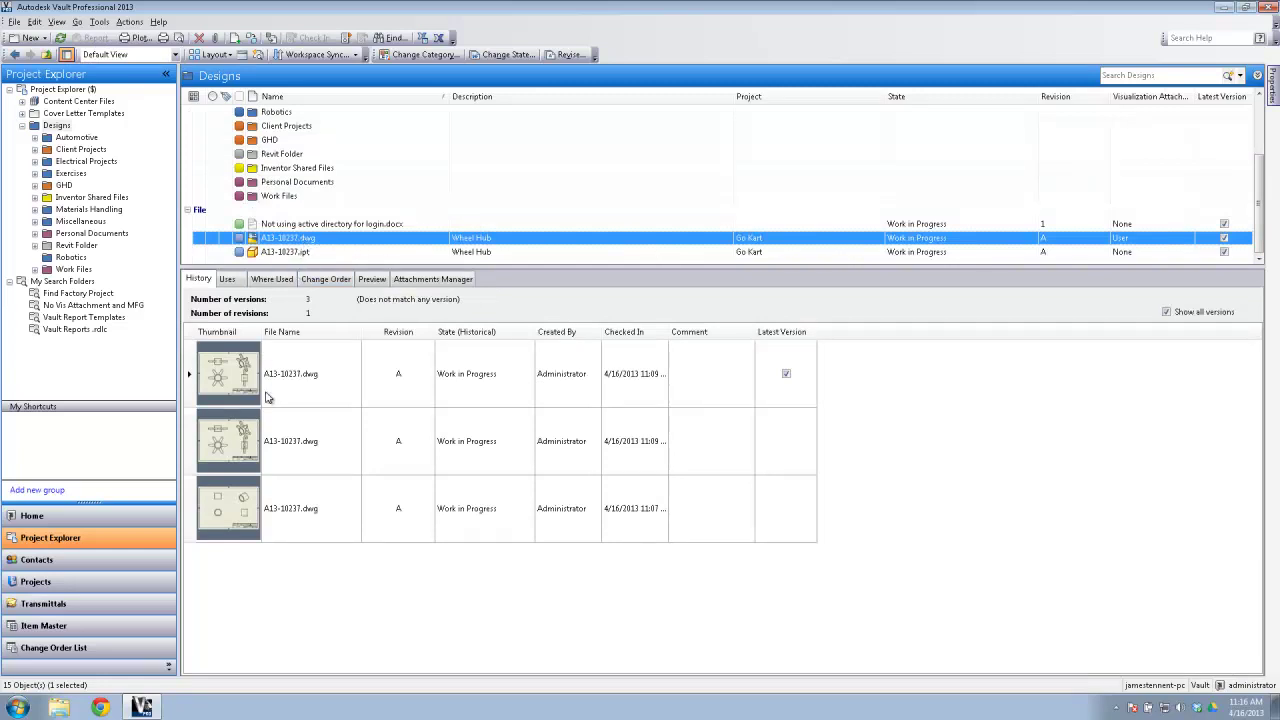
left_click(249, 530)
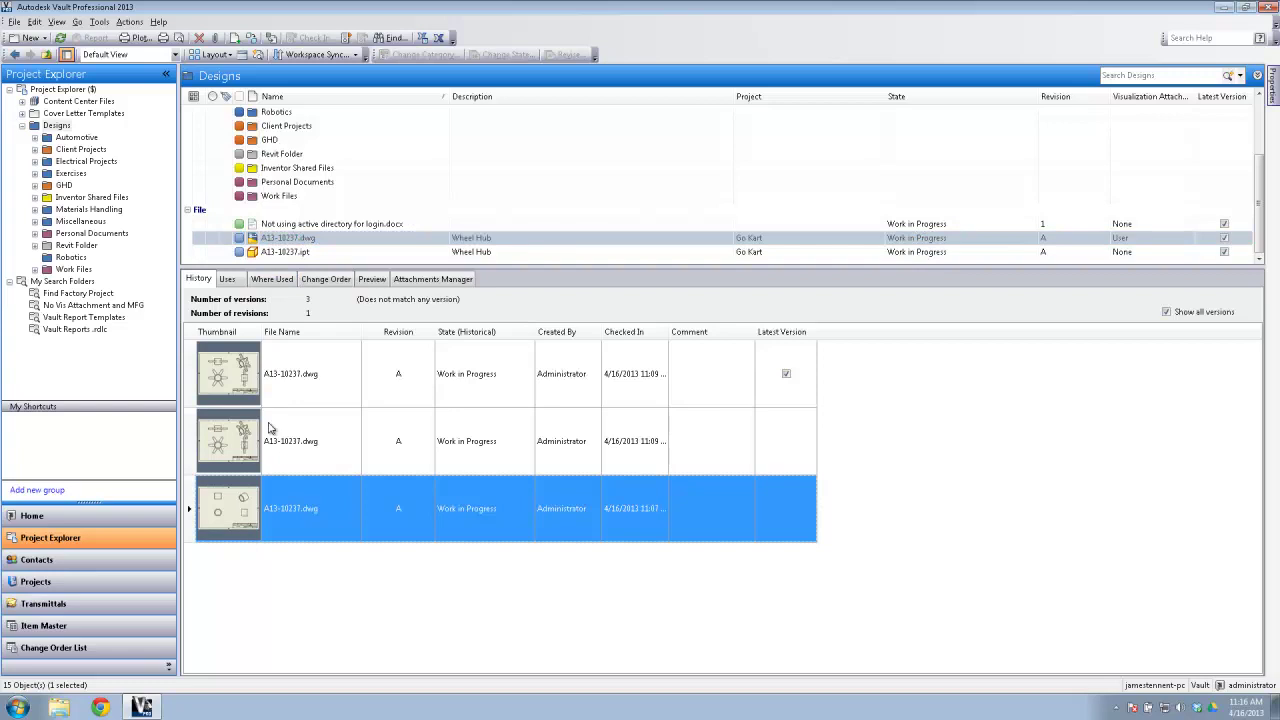
left_click(275, 383)
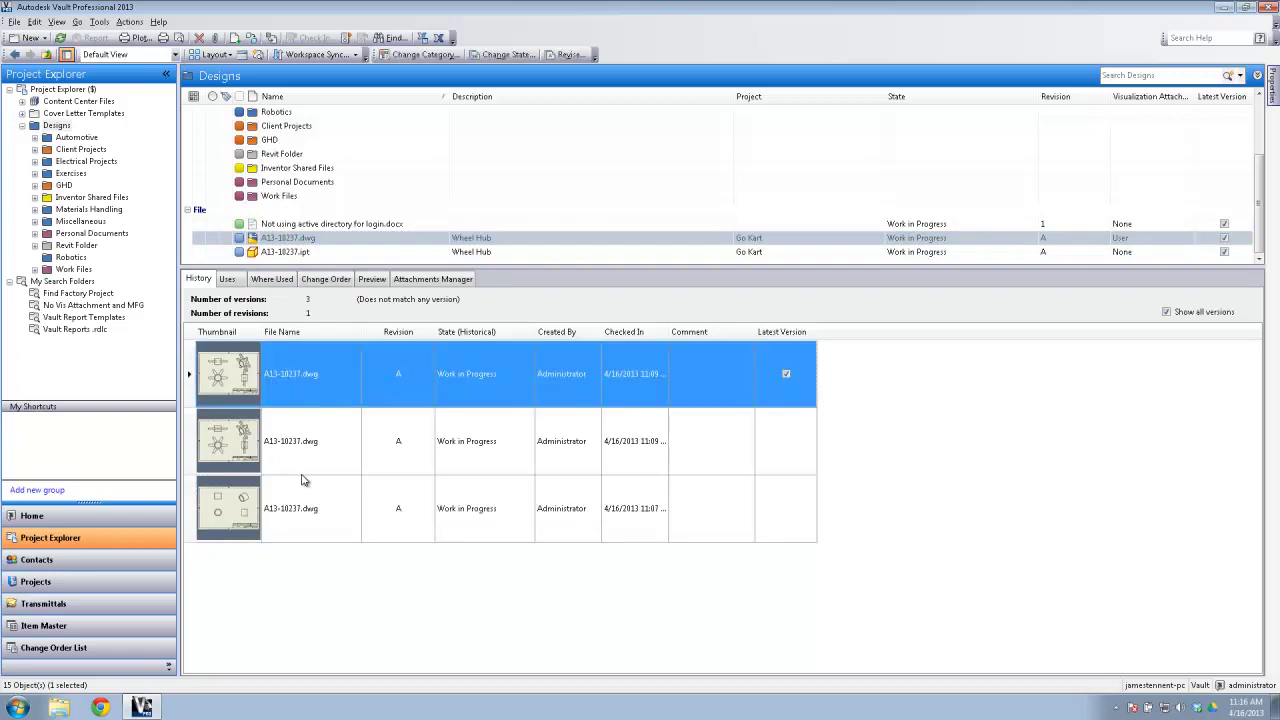
left_click(296, 517)
left_click(307, 373)
left_click(301, 508)
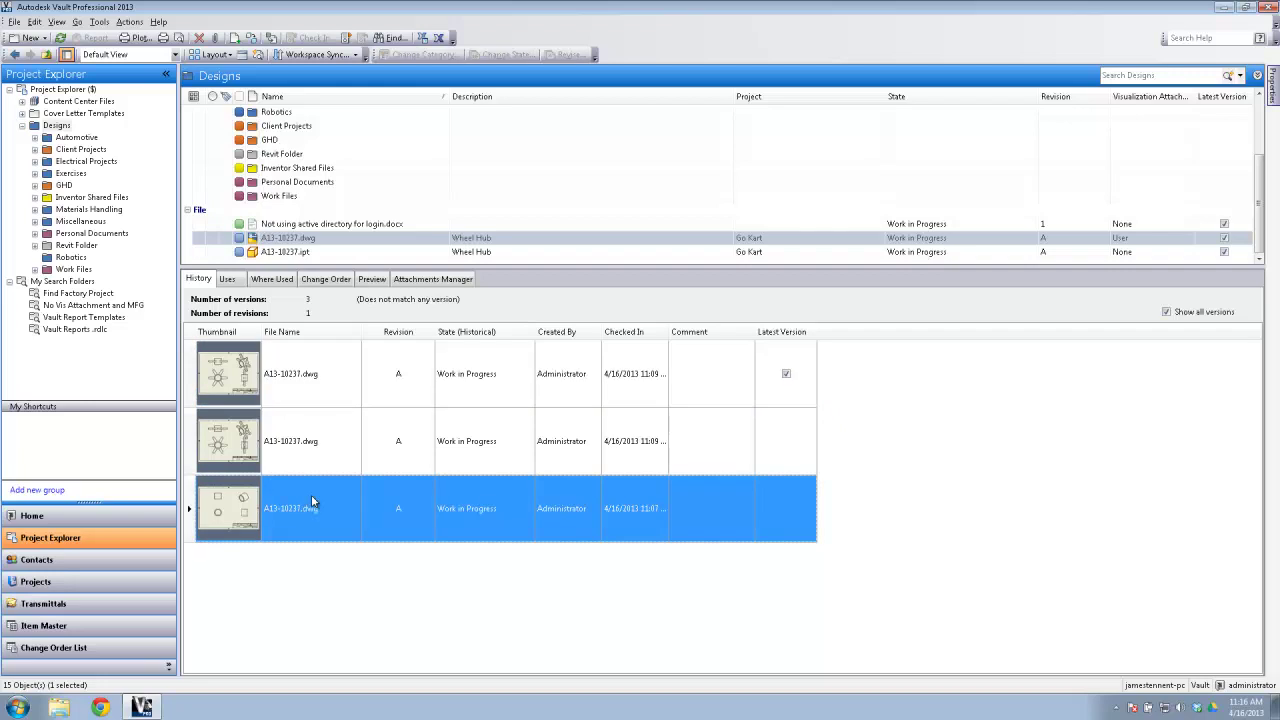
left_click(313, 383, "ctrl")
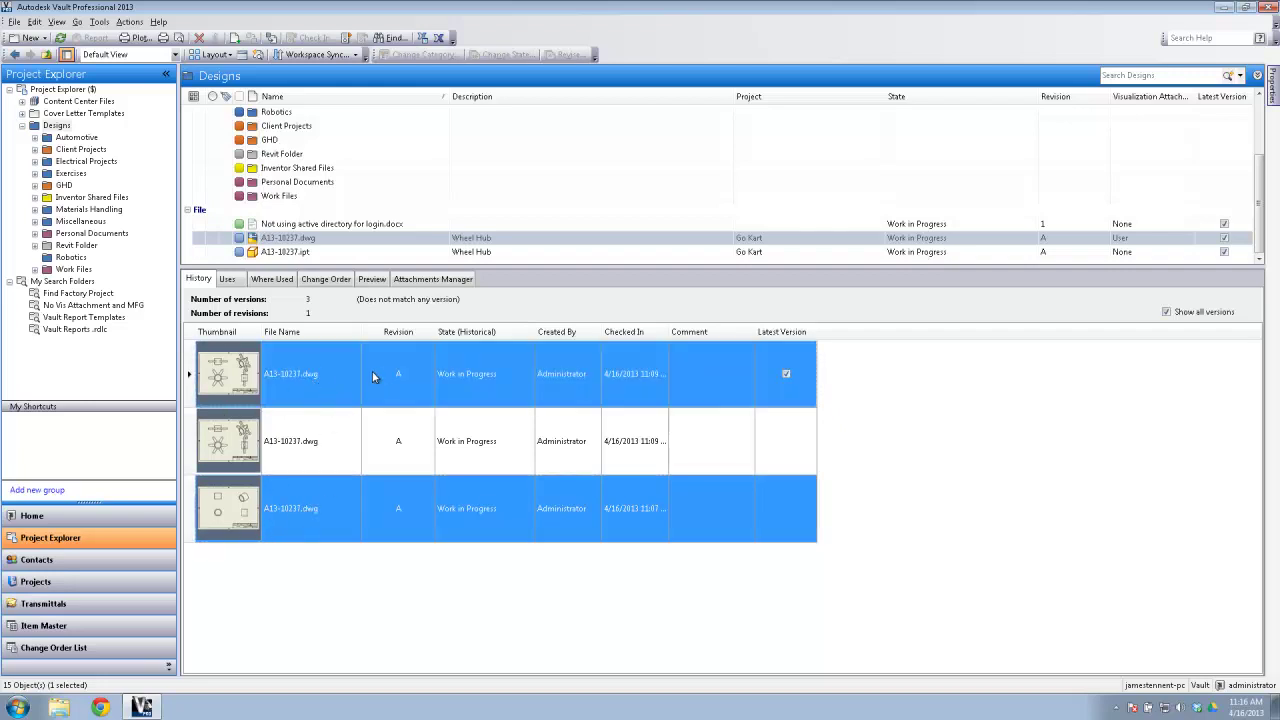
right_click(298, 374)
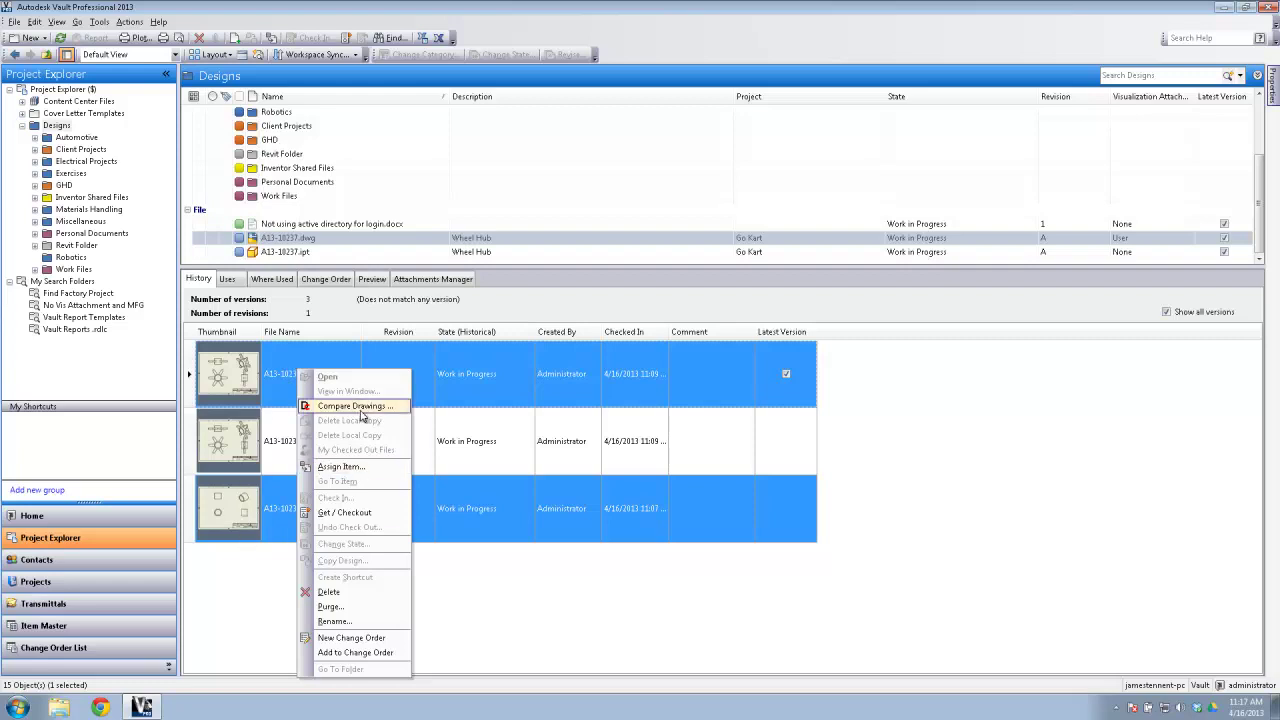
left_click(263, 448)
Step: Compare version 1 of A13-10237.dwg with version 3 using Compare Drawings
left_click(348, 495)
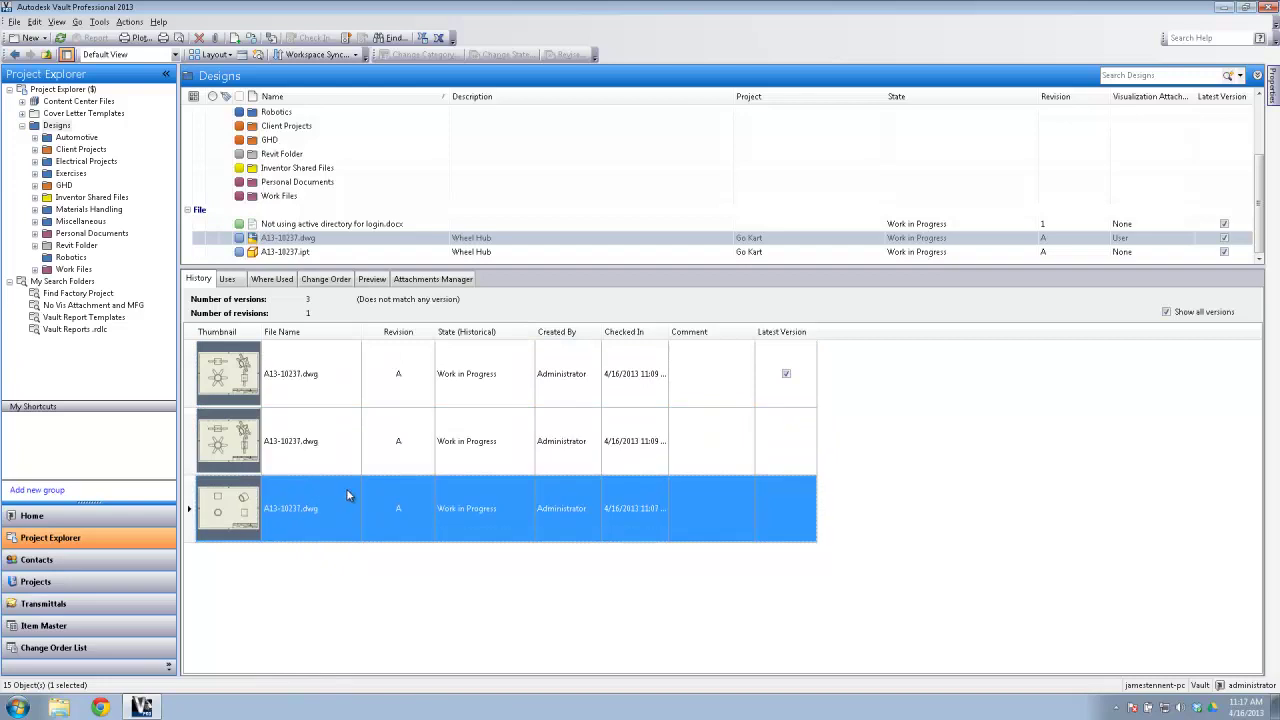
left_click(323, 404, "ctrl")
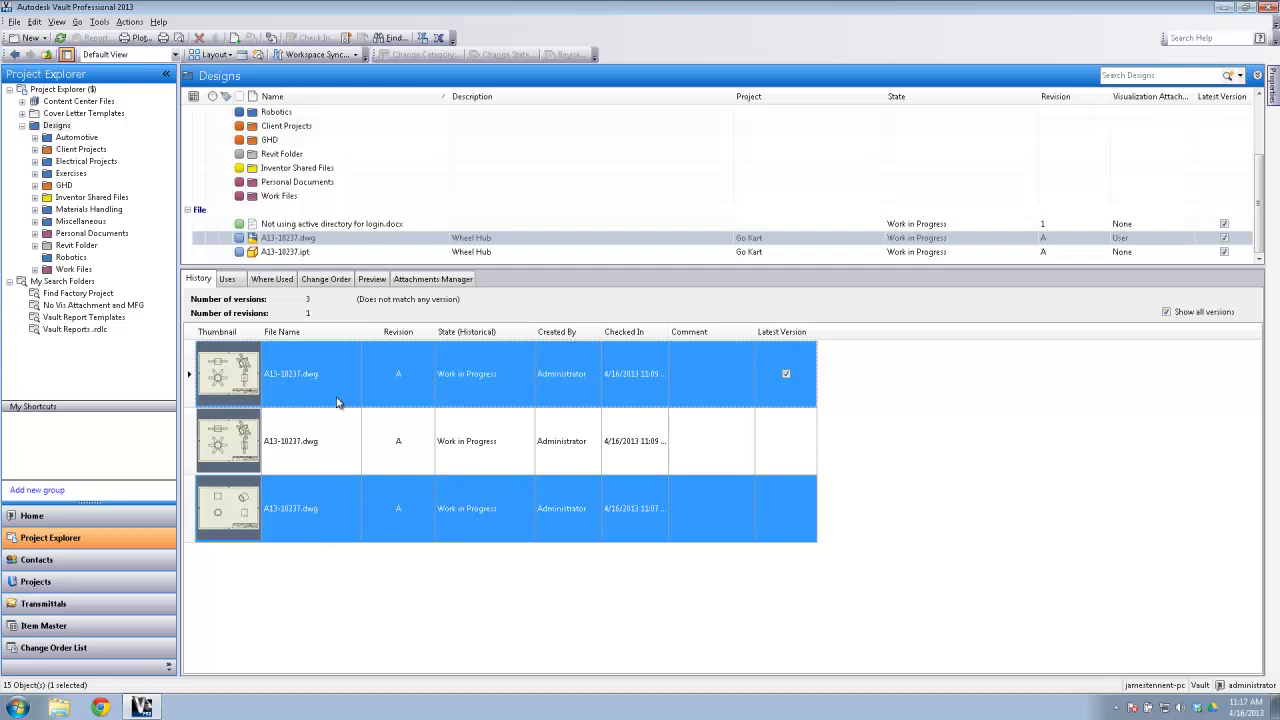
right_click(306, 377)
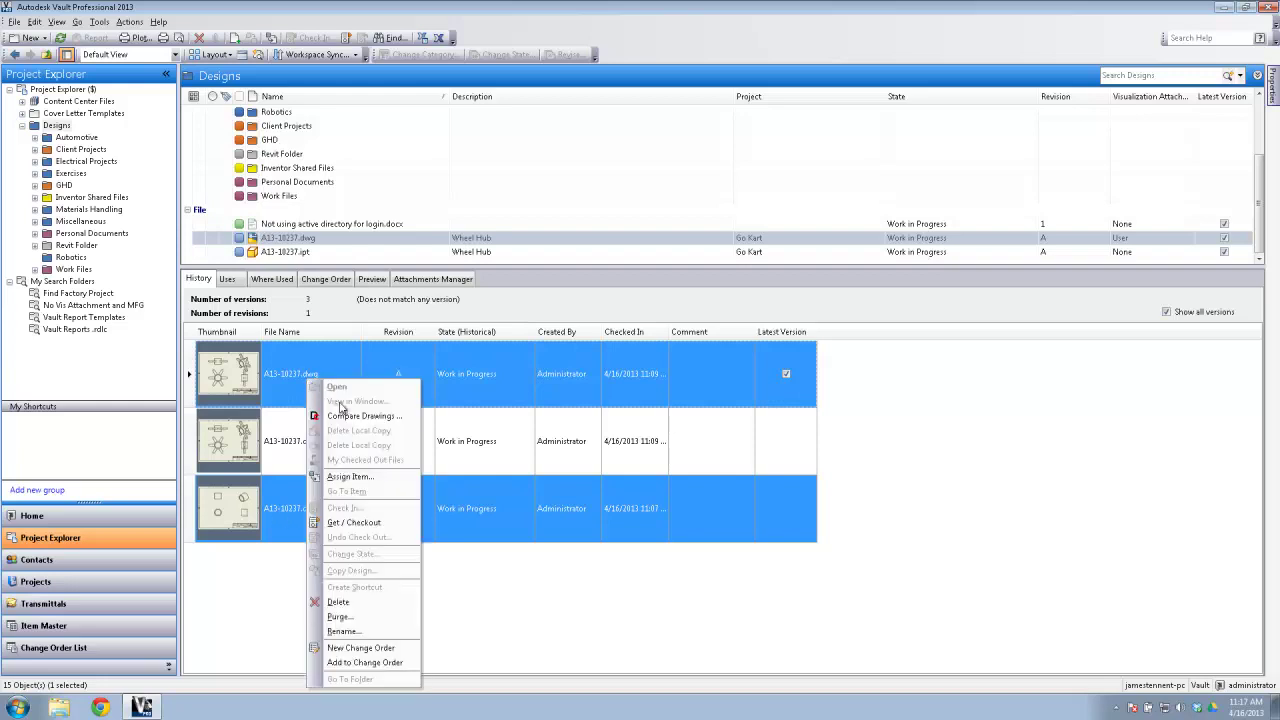
left_click(368, 416)
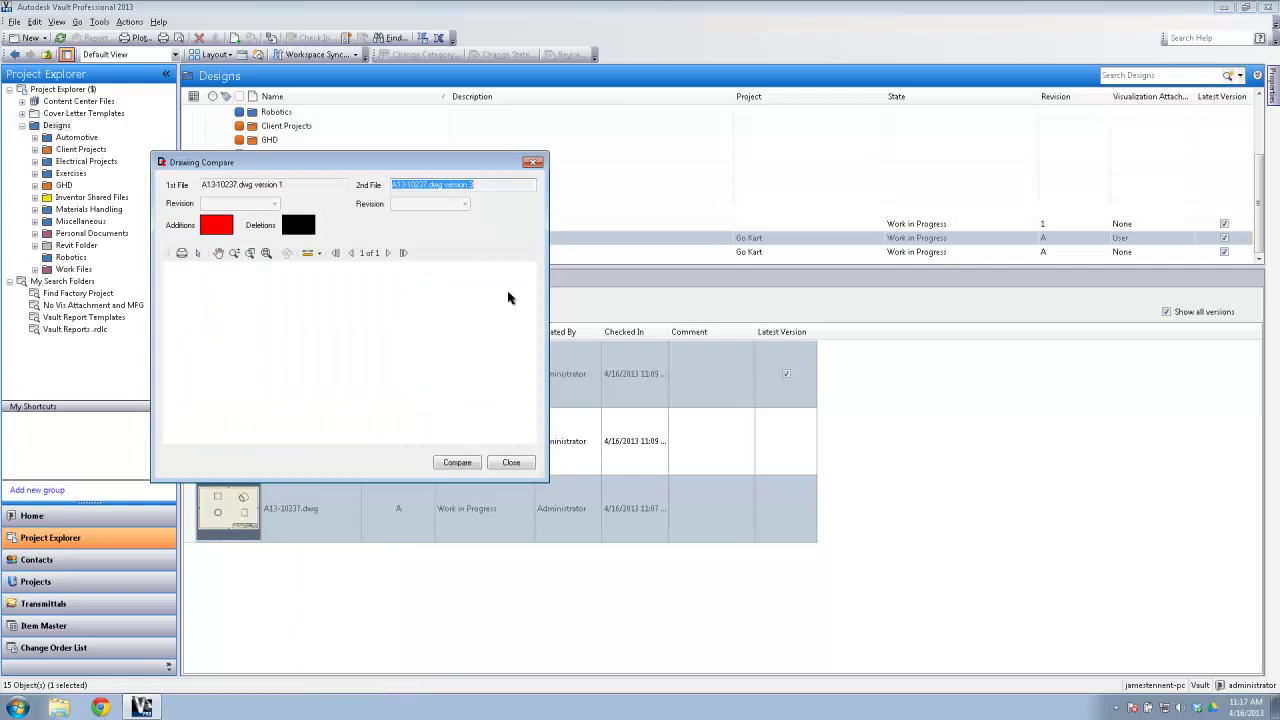
left_click(457, 461)
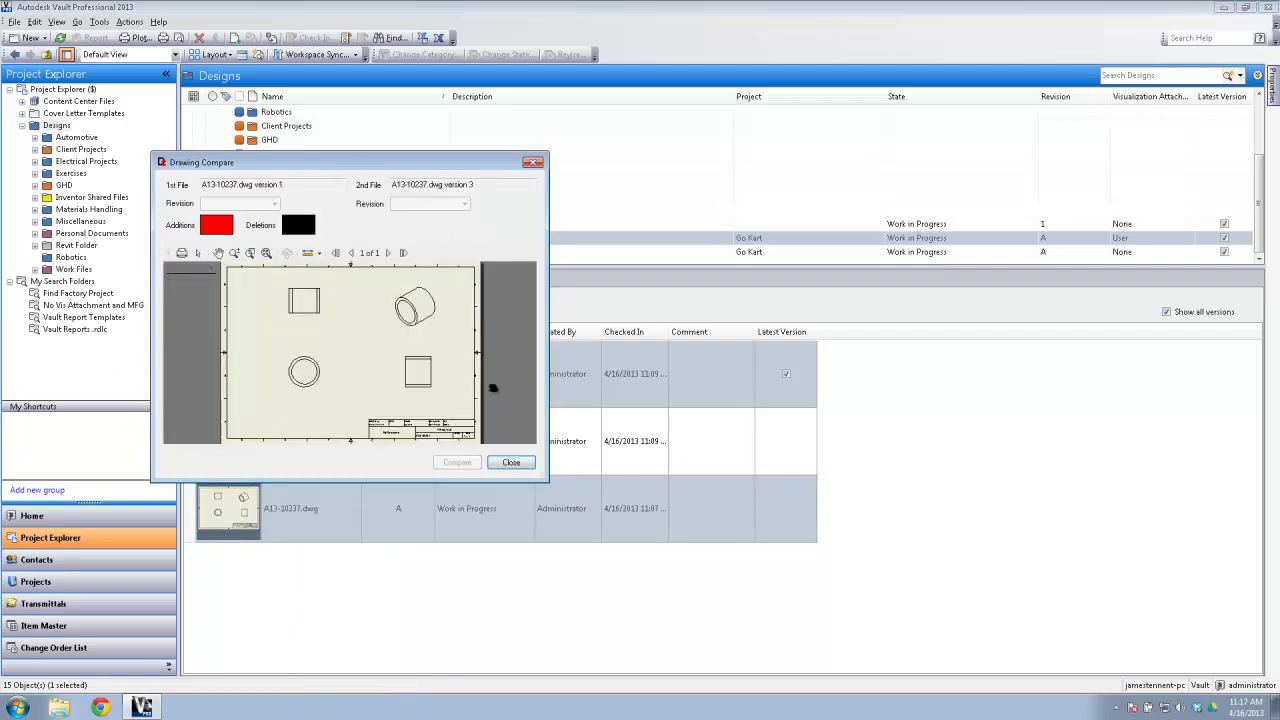
Step: Enlarge the Drawing Compare window, examine the deletions and additions markups and the drawing's available options, and close the comparison
left_click_drag(407, 165, 355, 83)
mouse_move(494, 396)
left_mouse_down()
mouse_move(858, 600)
mouse_move(927, 607)
left_mouse_up()
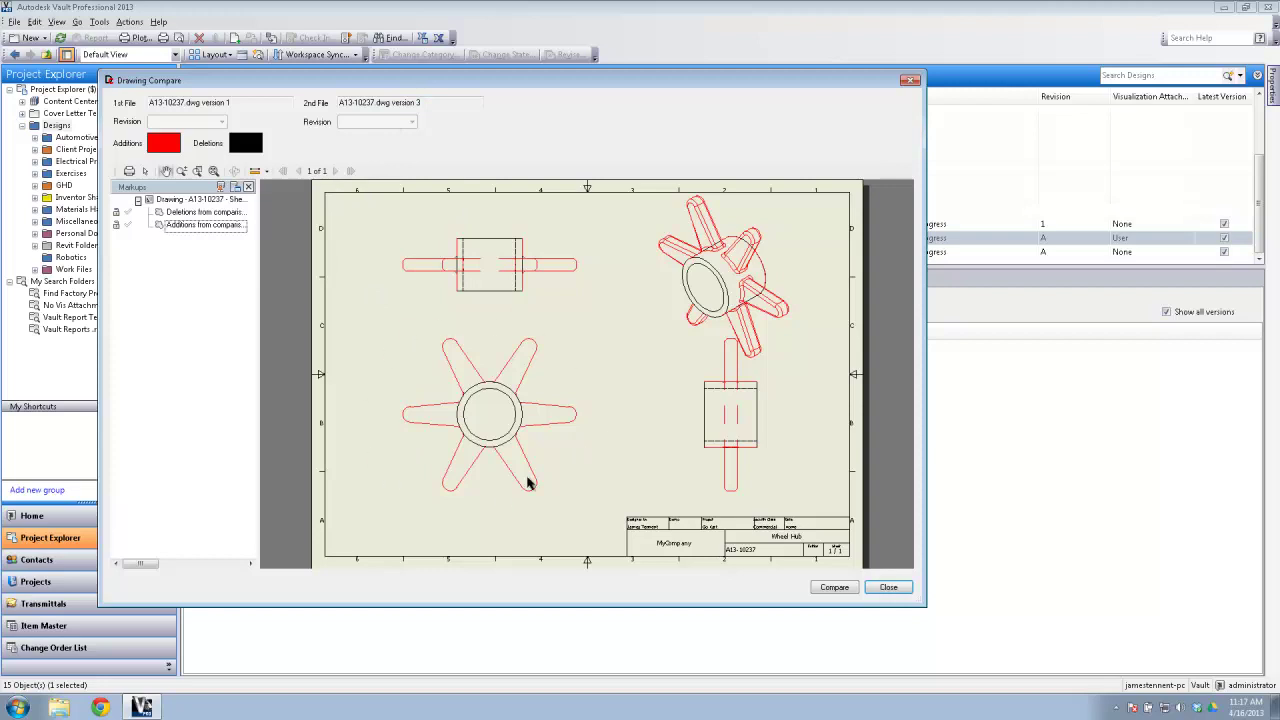
left_click(205, 212)
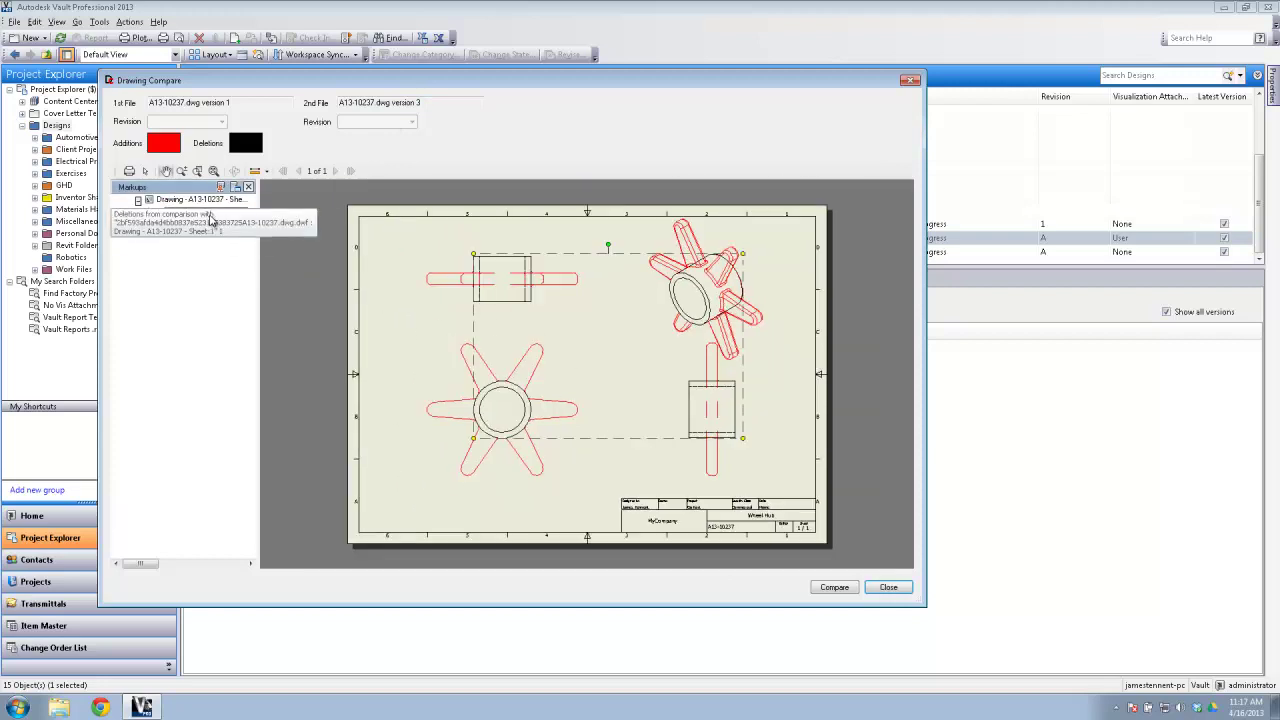
left_click(182, 226)
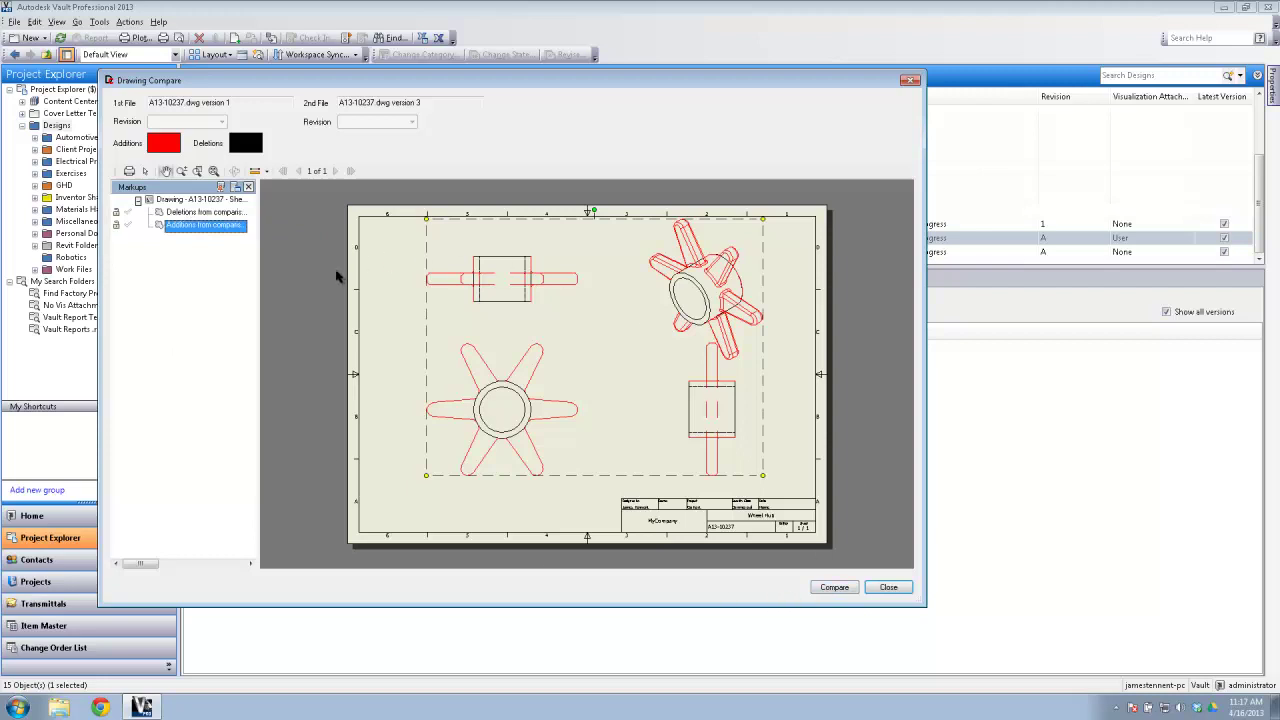
right_click(483, 334)
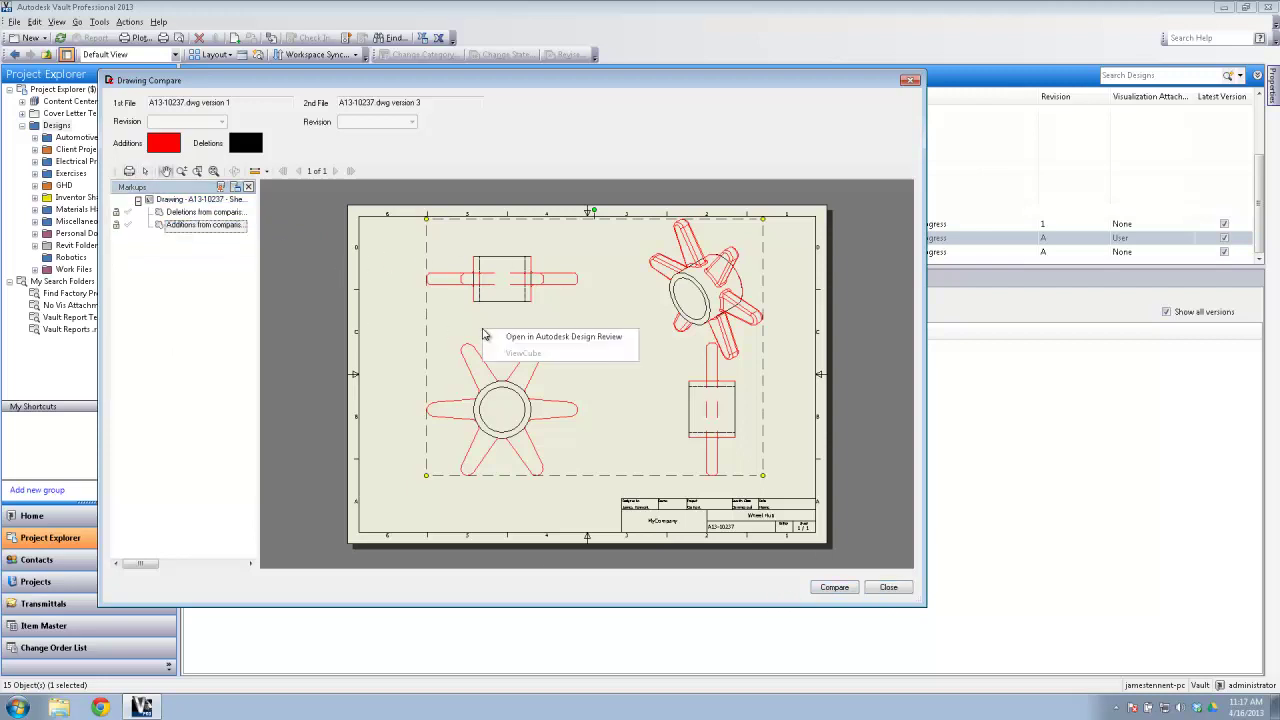
left_click(555, 510)
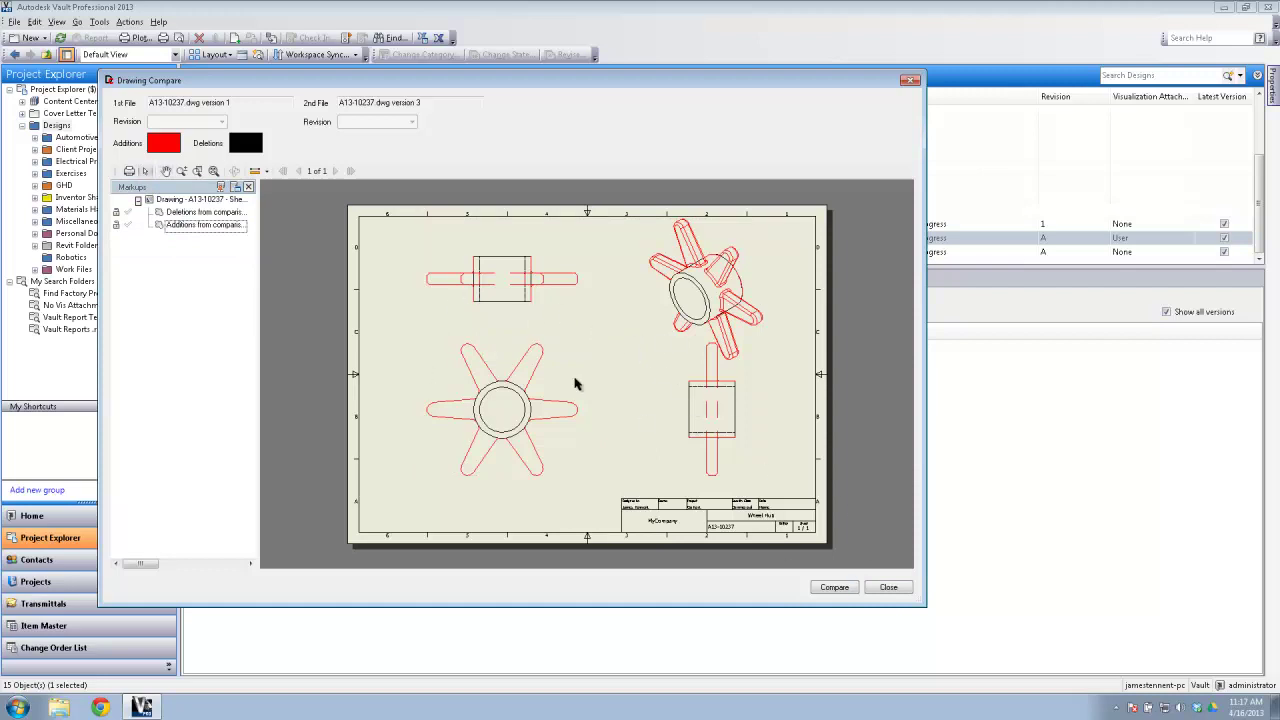
left_click(888, 587)
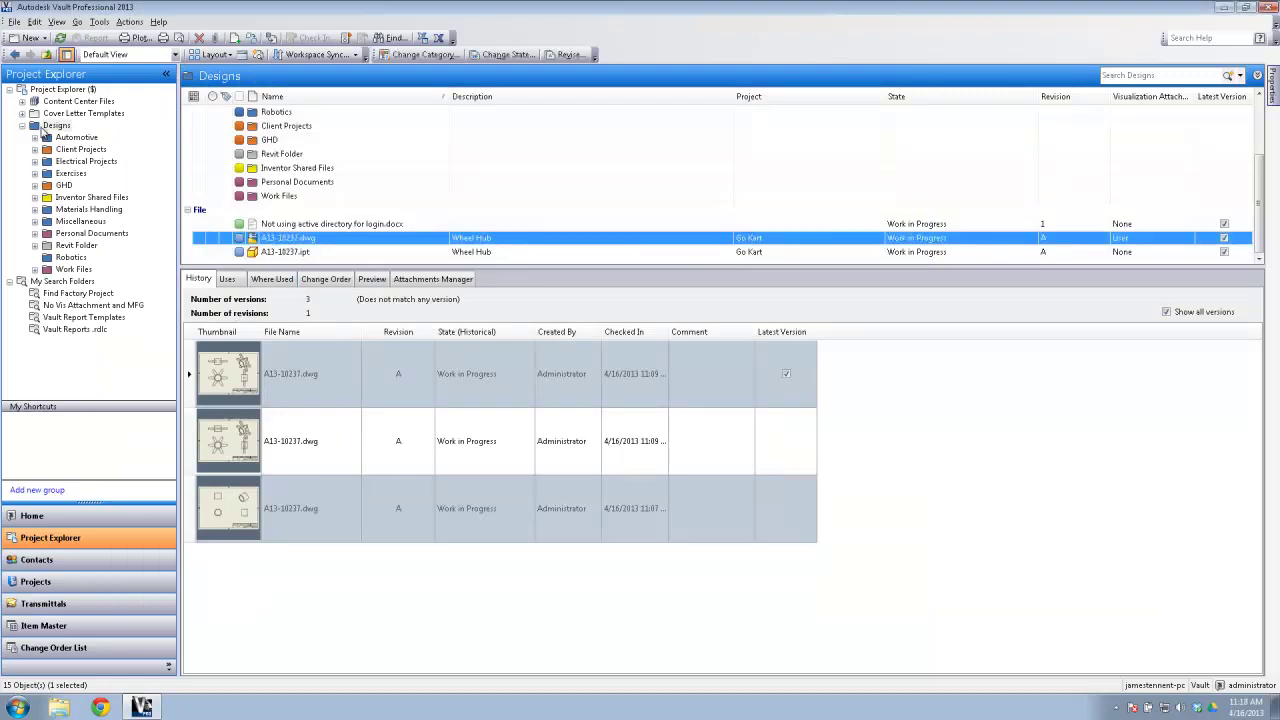
Step: Start Create Standard Folders Structure on the Designs folder and view the New Project structure and its folder name field
left_click(50, 127)
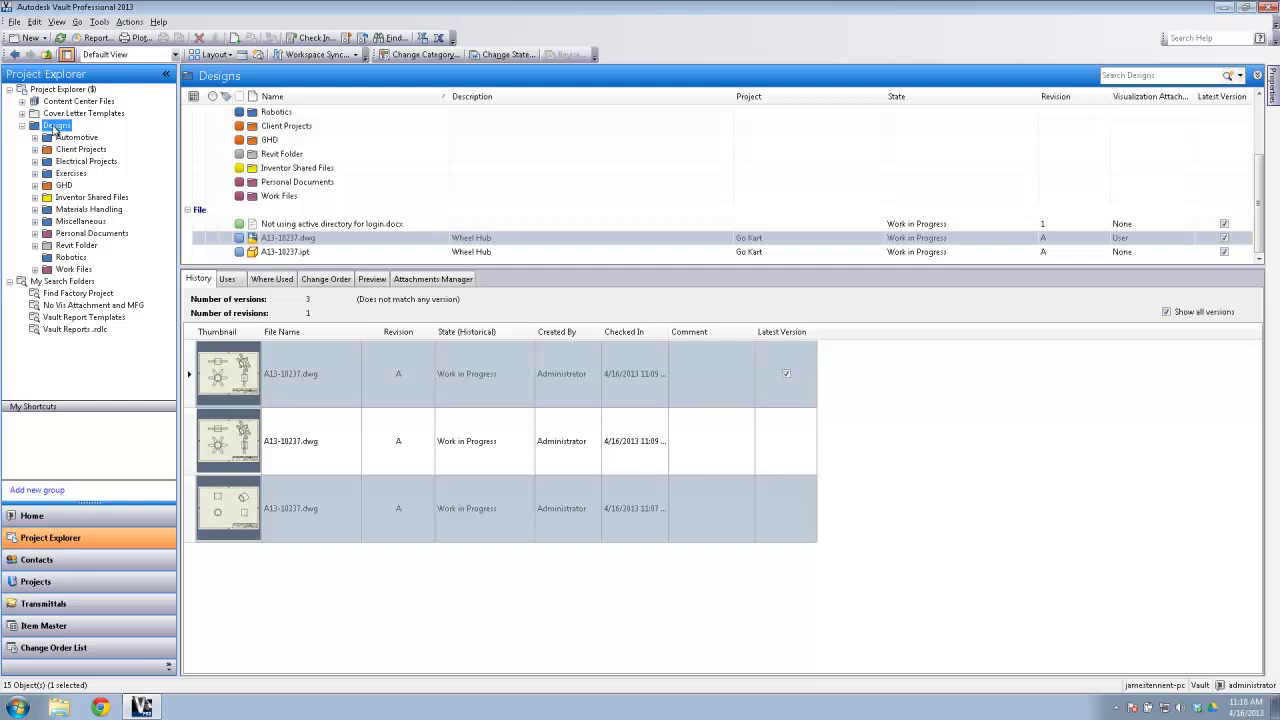
right_click(56, 128)
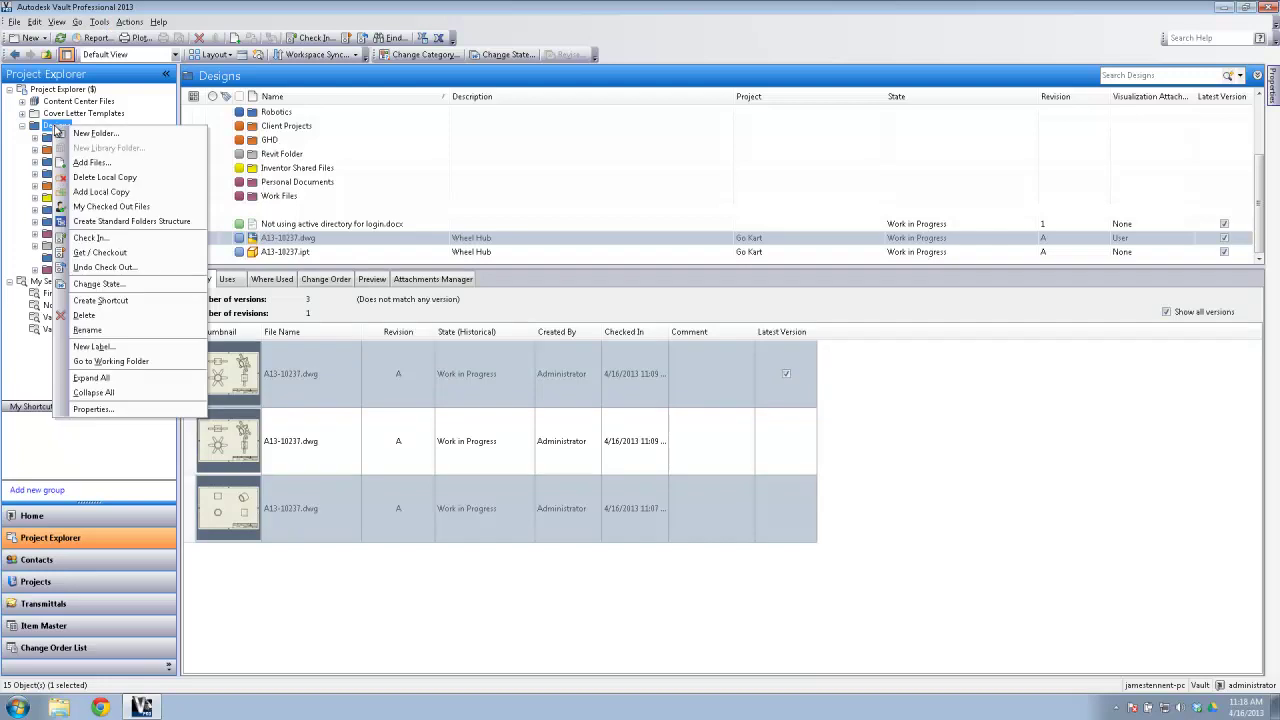
left_click(118, 222)
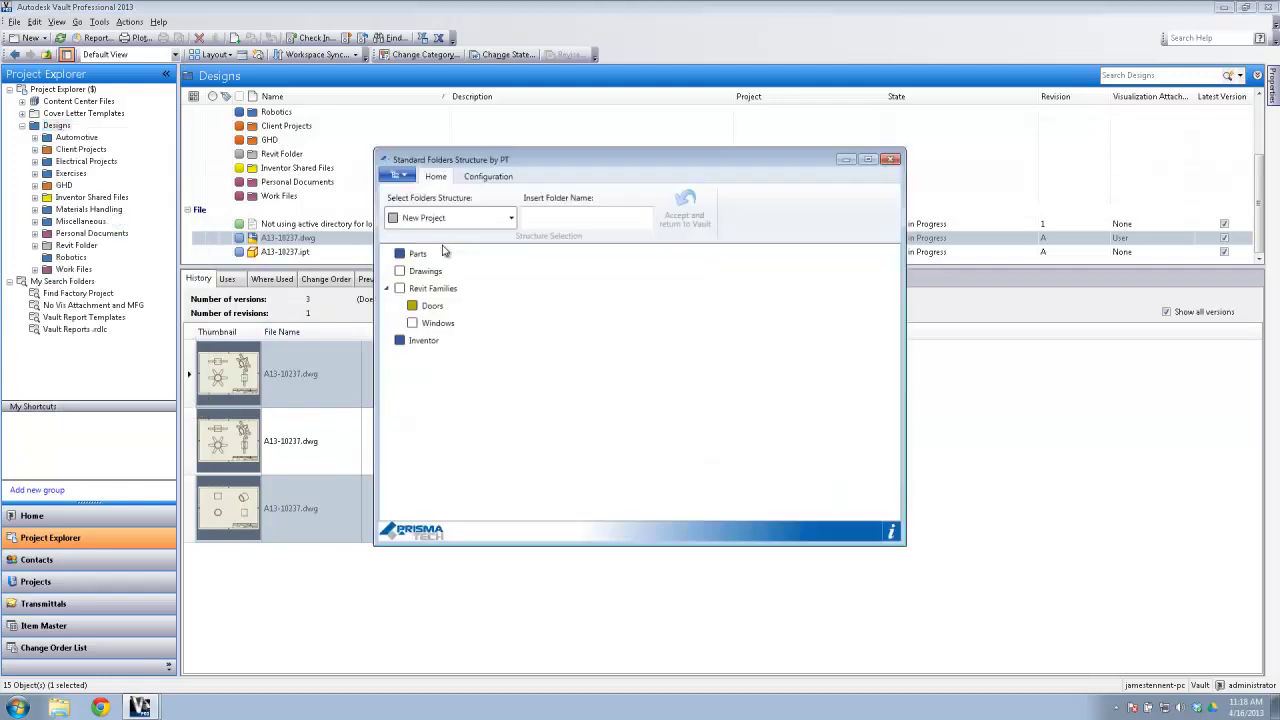
left_click_drag(523, 166, 458, 158)
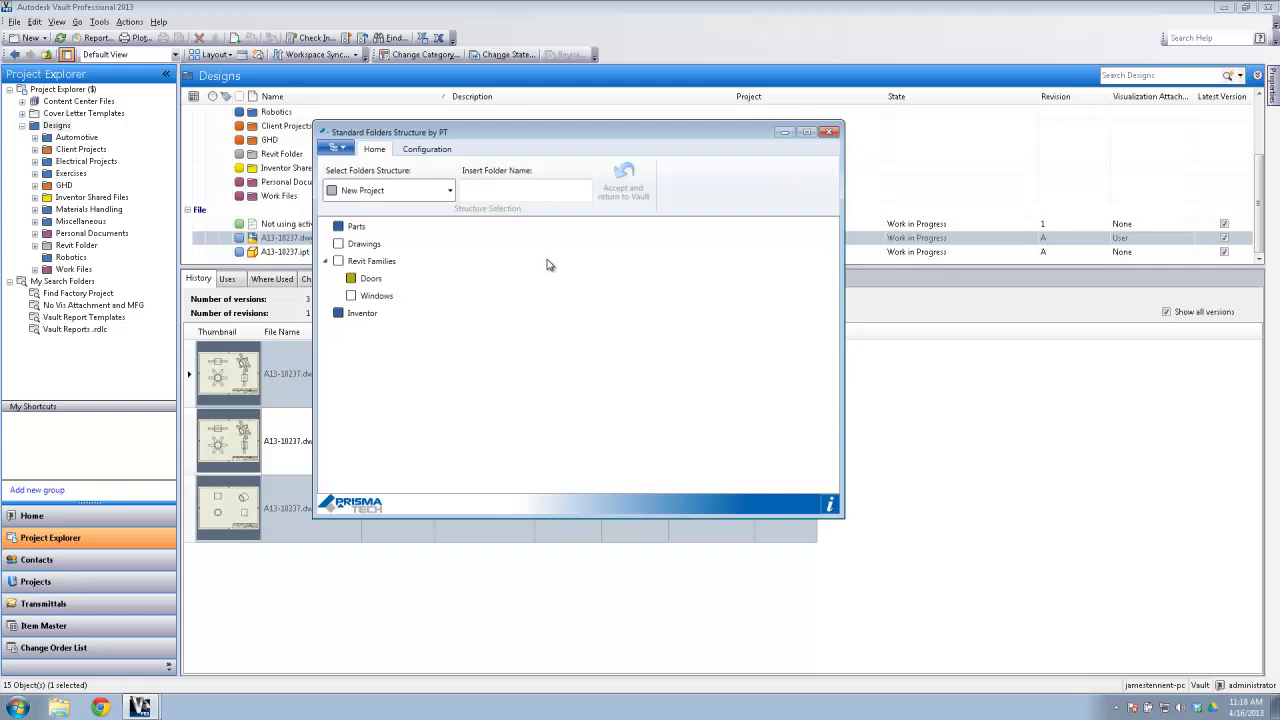
left_click(482, 192)
Step: Examine the folder categories and names configured for the New Project structure, including the Drawings folder's name
left_click(427, 149)
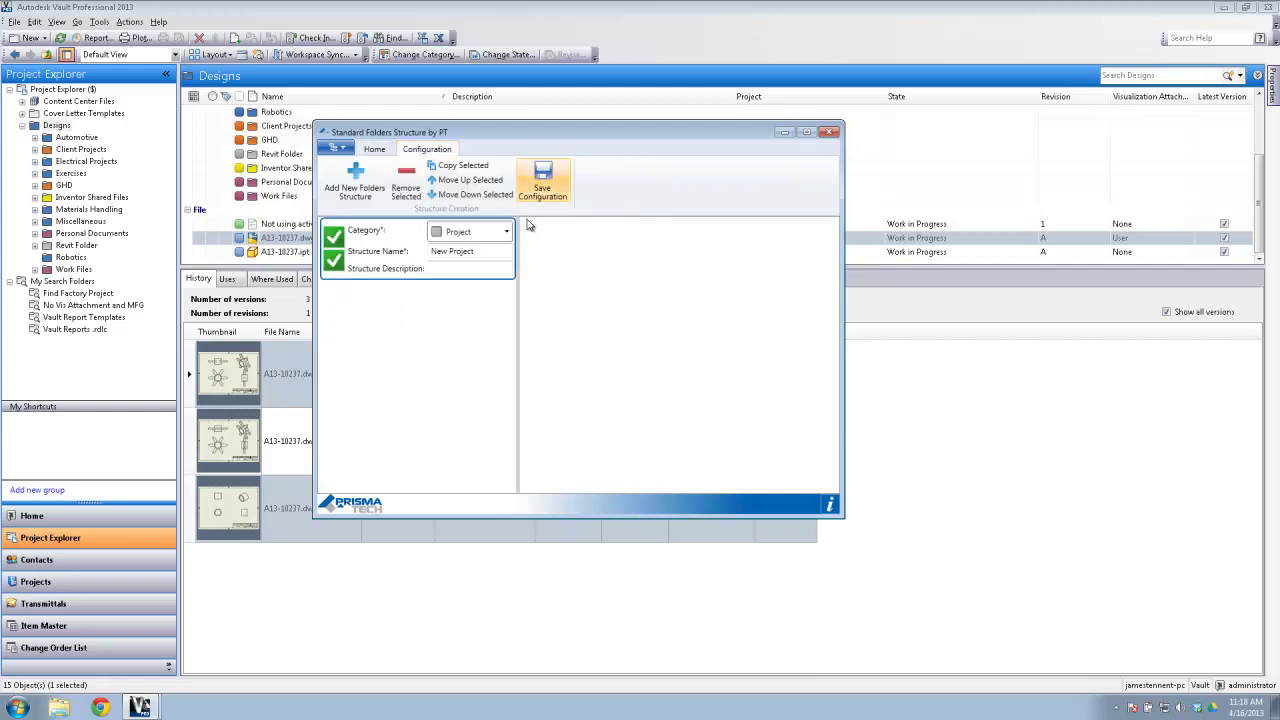
left_click(366, 260)
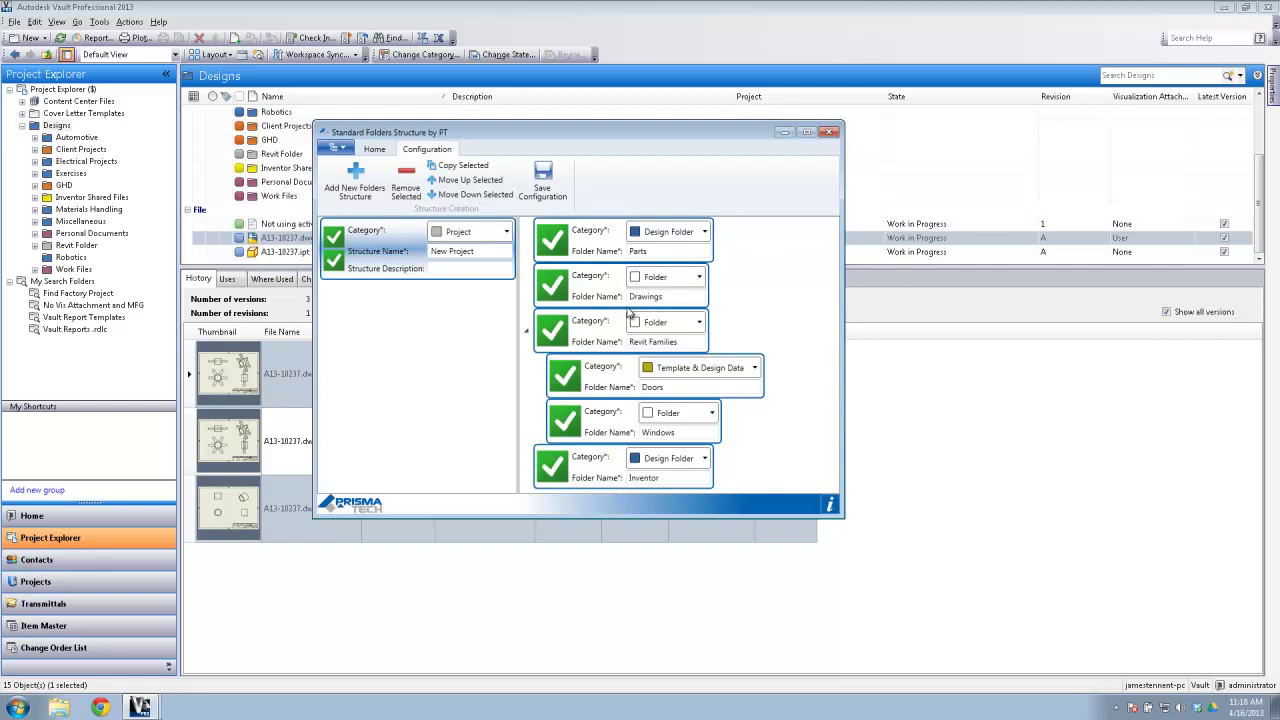
left_click(678, 304)
double_click(631, 298)
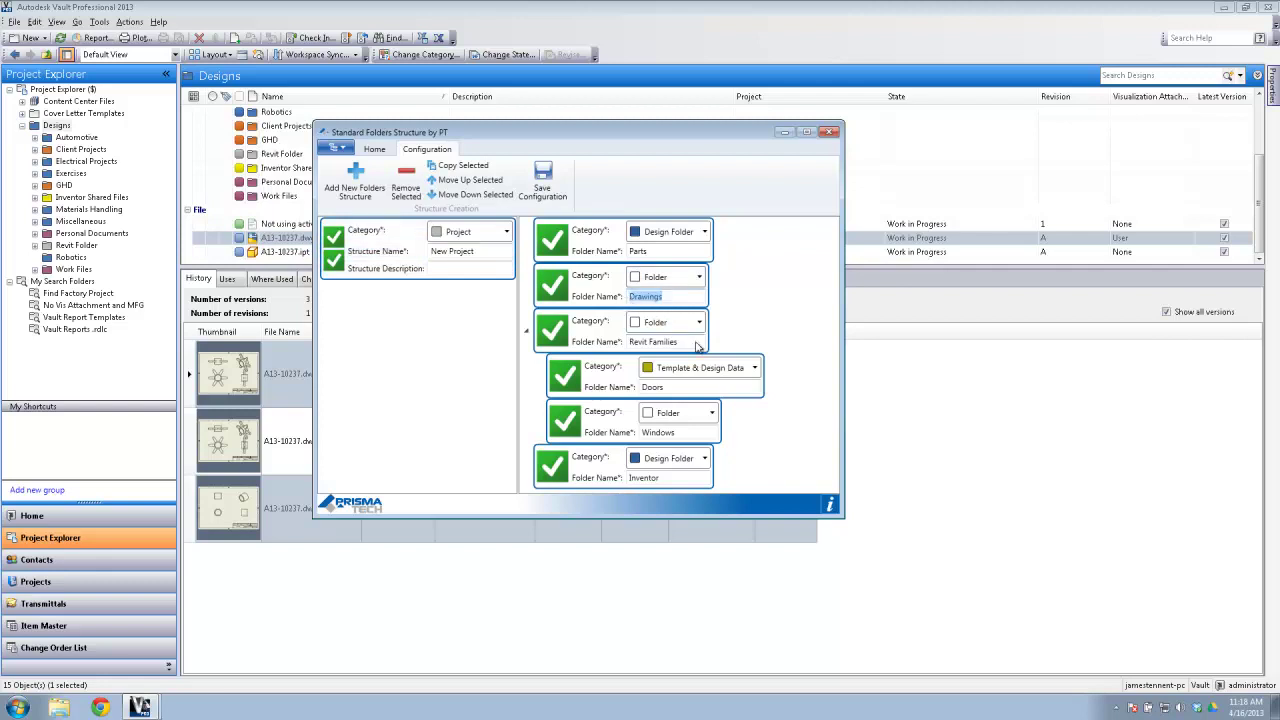
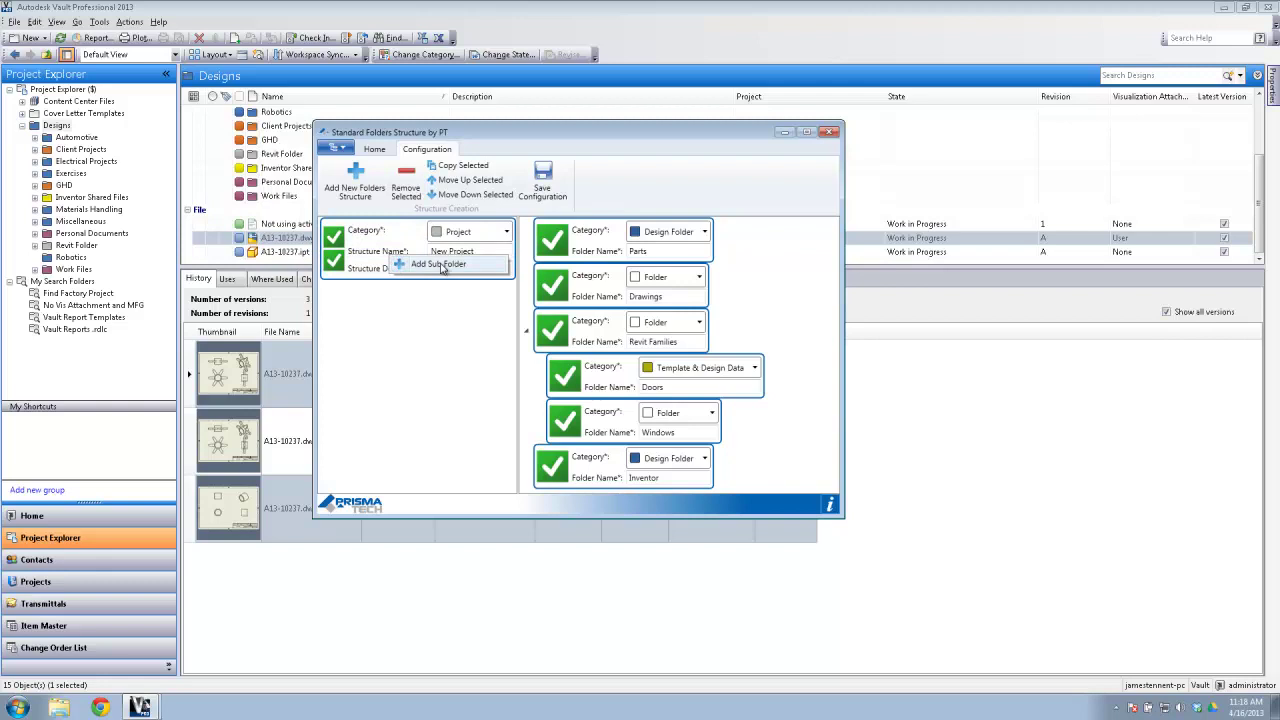
Step: Add a subfolder named AutoCAD with the Design Folder category to the New Project structure
left_click(440, 264)
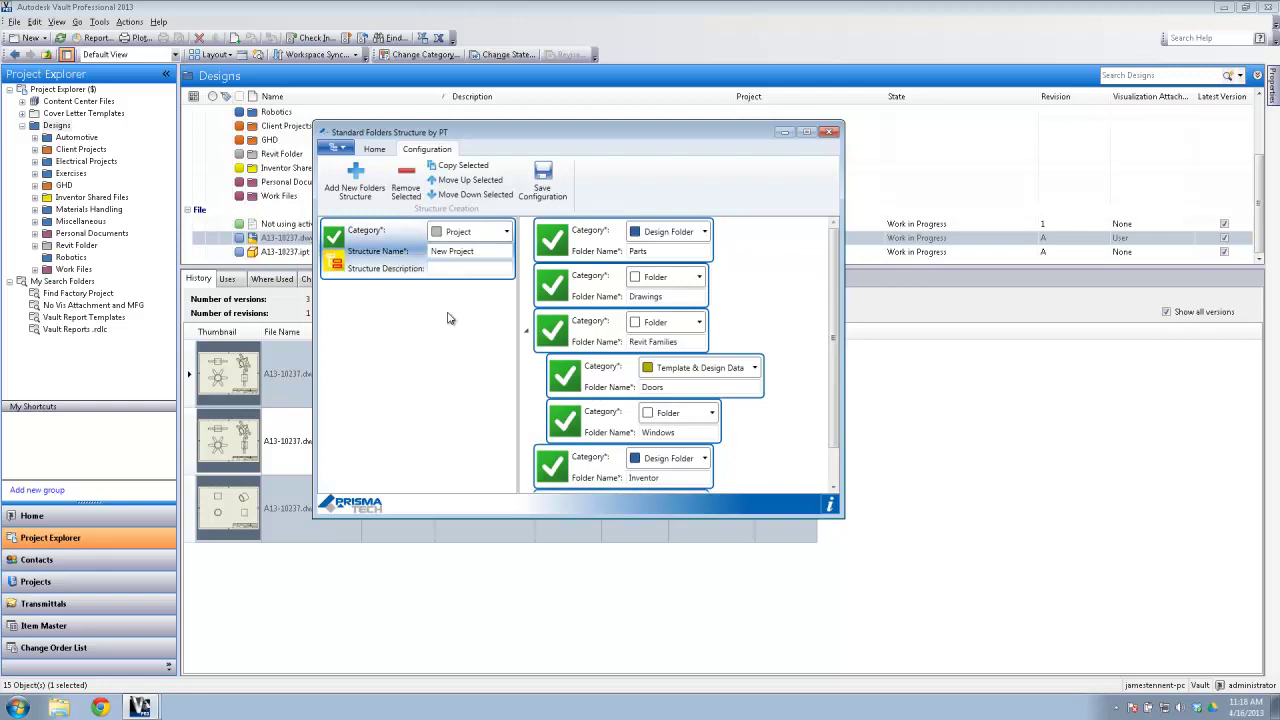
scroll(716, 432, "down", 2)
left_click(652, 486)
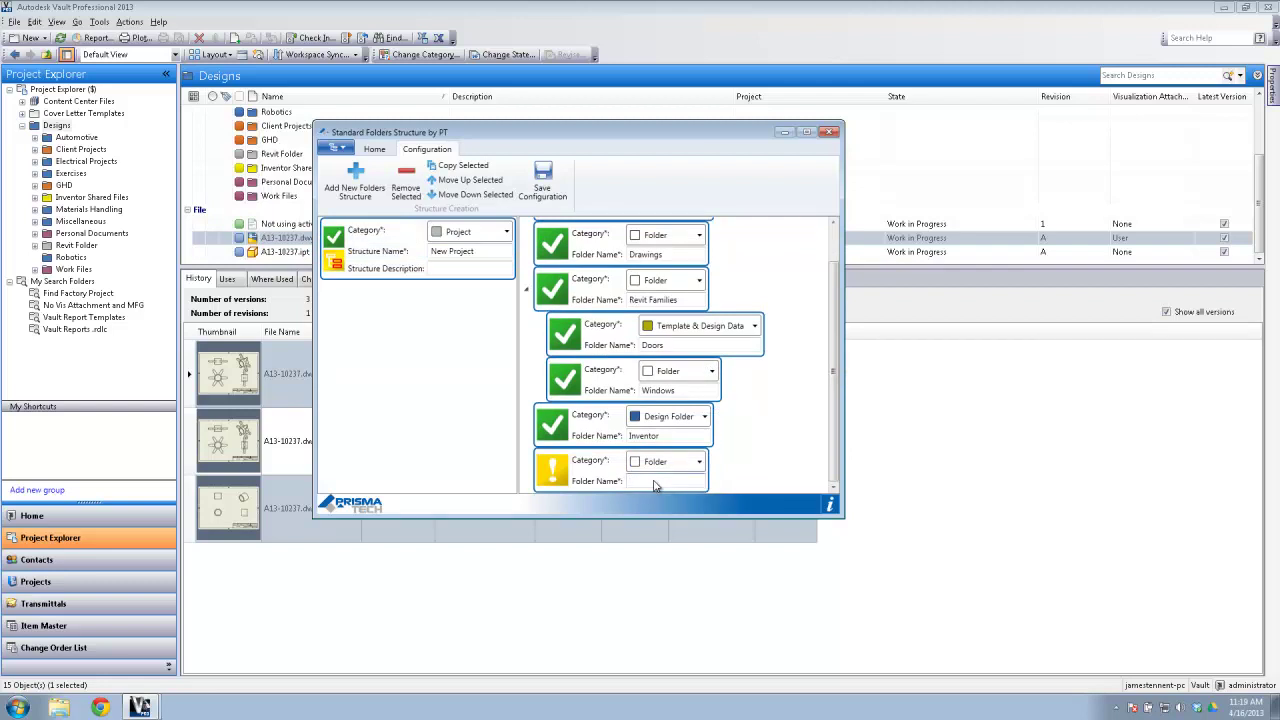
type("AutoCAD")
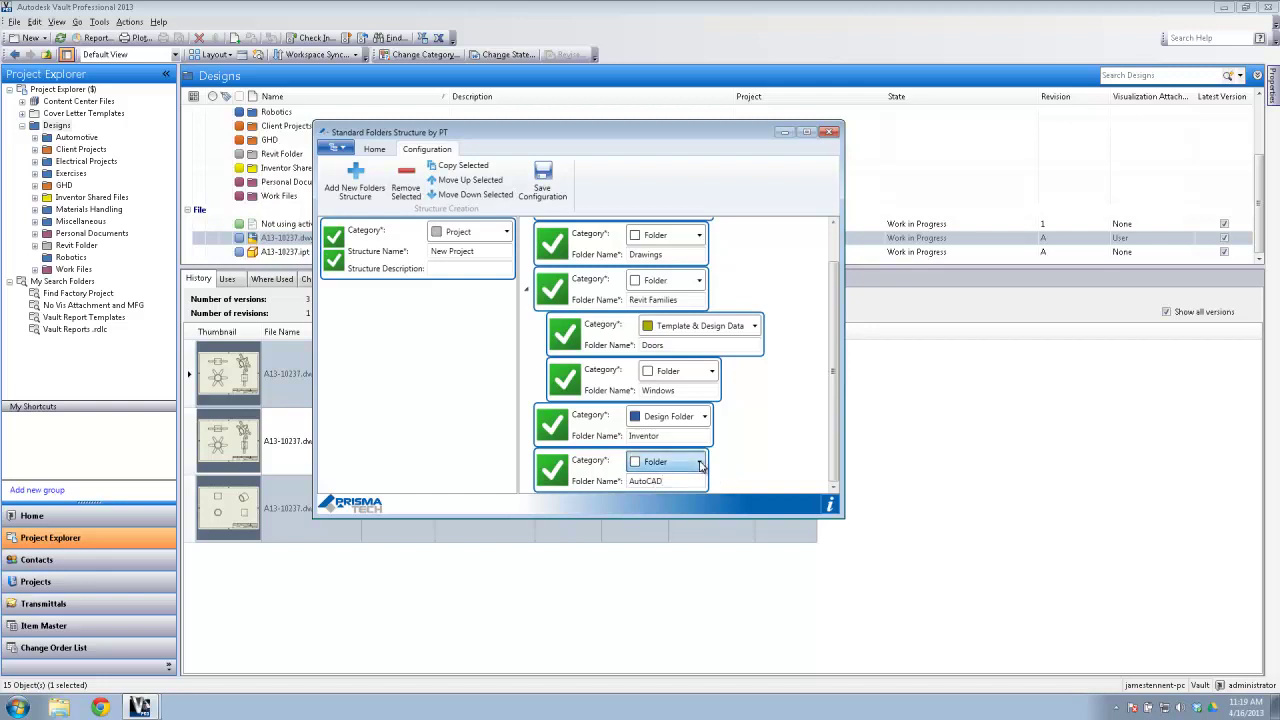
left_click(699, 462)
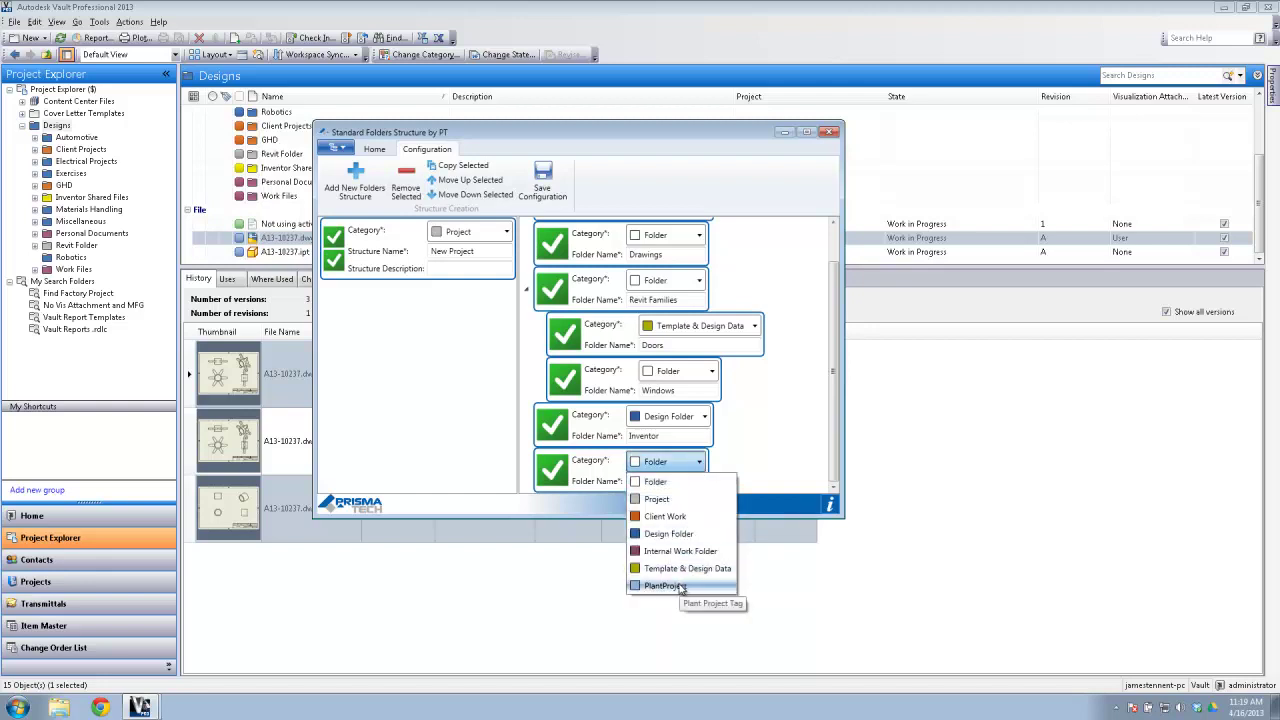
left_click(680, 533)
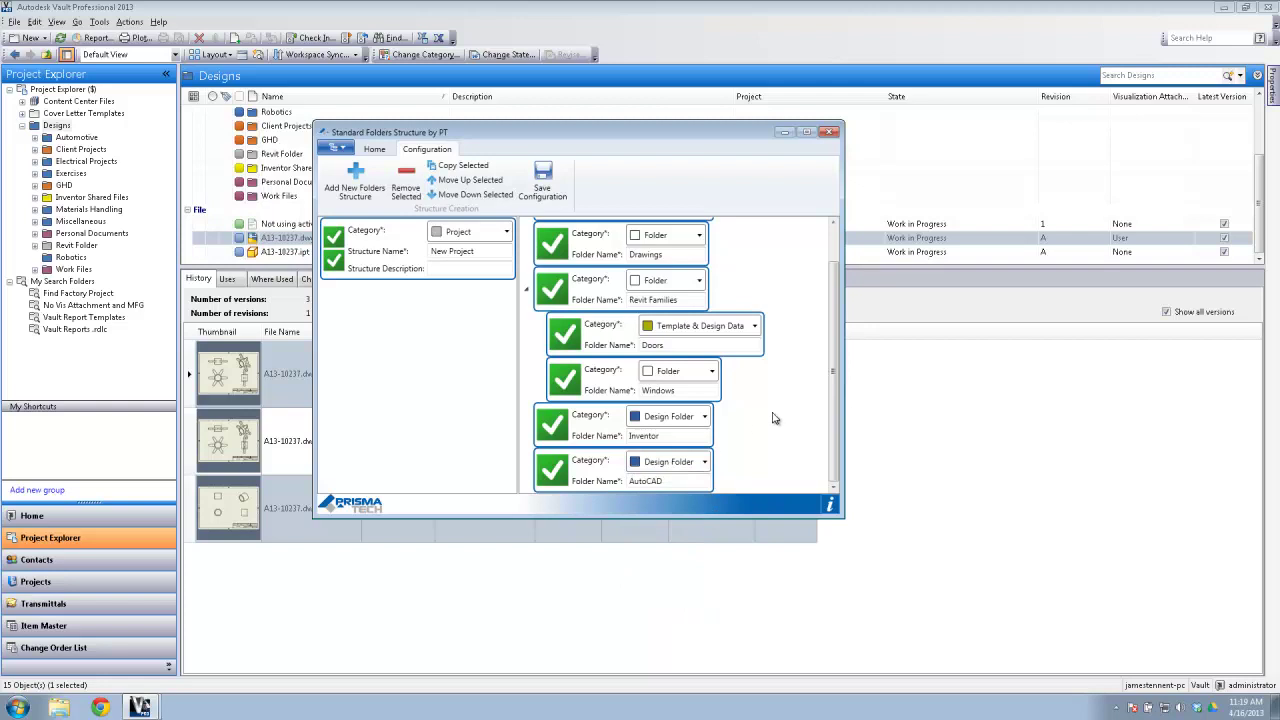
Step: Review the New Project structure's folders and save the configuration
scroll(757, 431, "up", 1)
scroll(758, 420, "down", 1)
scroll(759, 416, "up", 1)
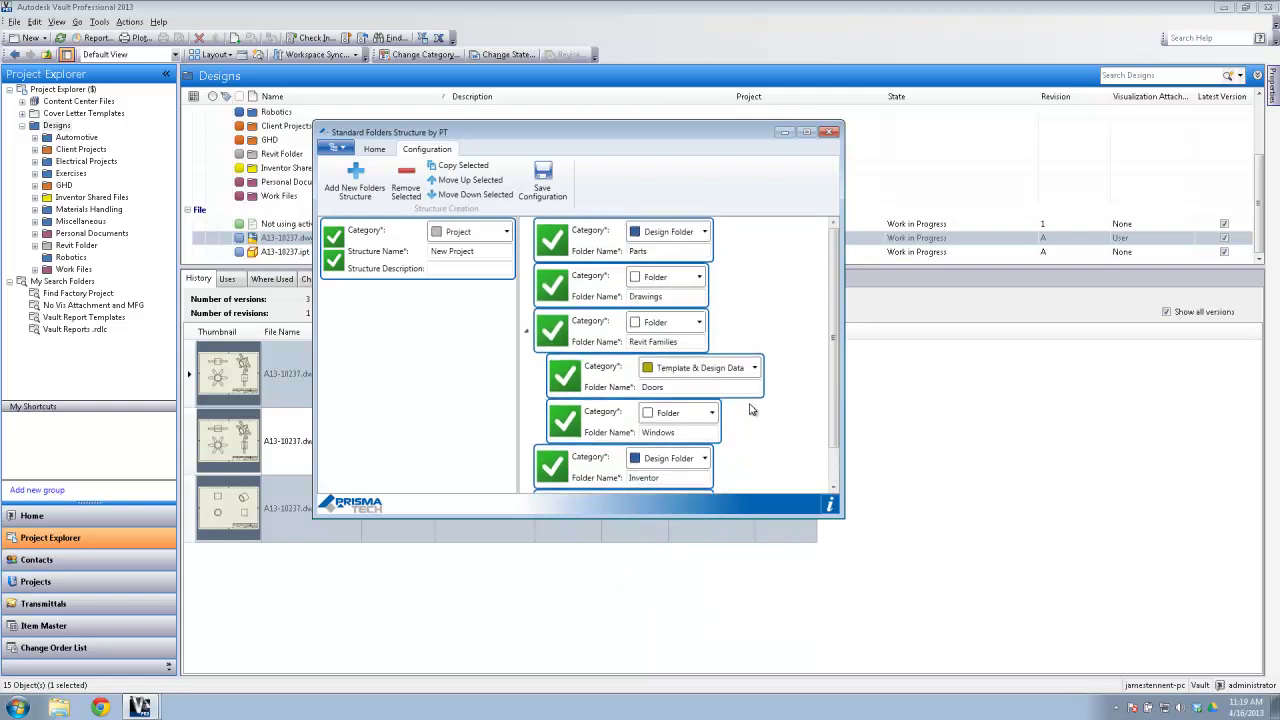
scroll(624, 310, "down", 1)
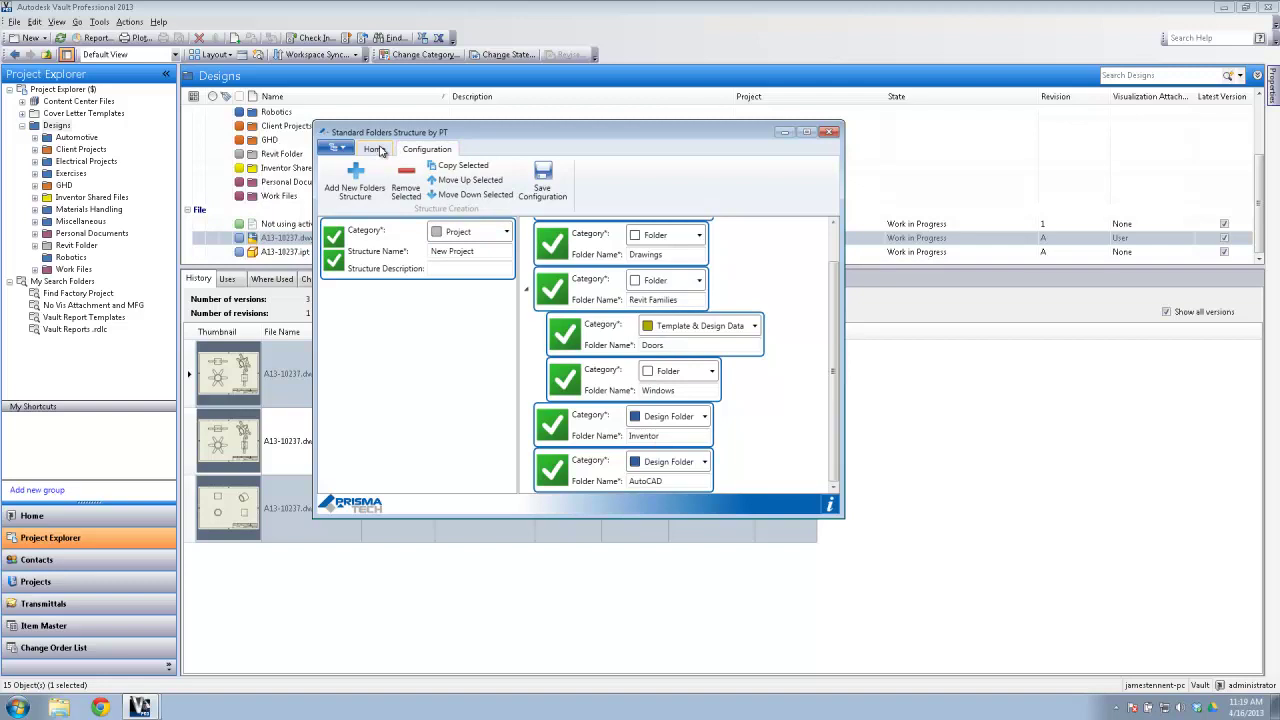
left_click(560, 197)
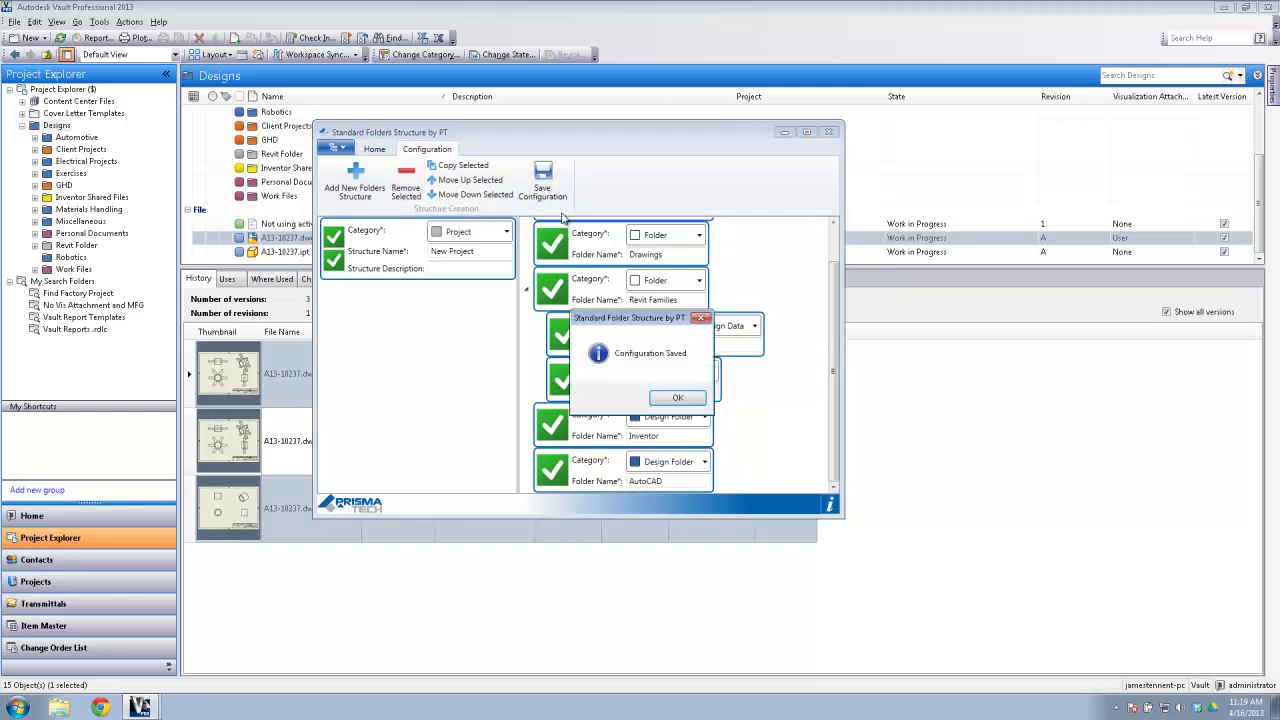
left_click(678, 397)
Step: Check which folder structures are offered for selection, and return to the structure configuration
left_click(385, 152)
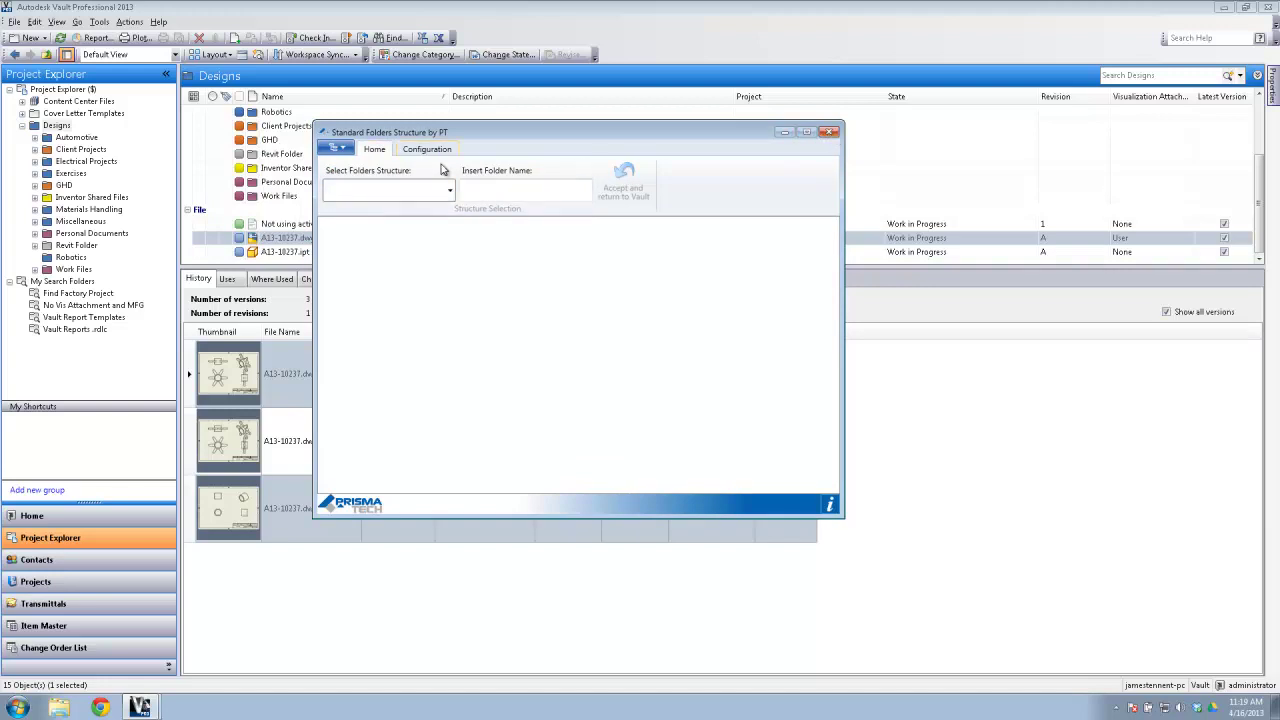
left_click(434, 196)
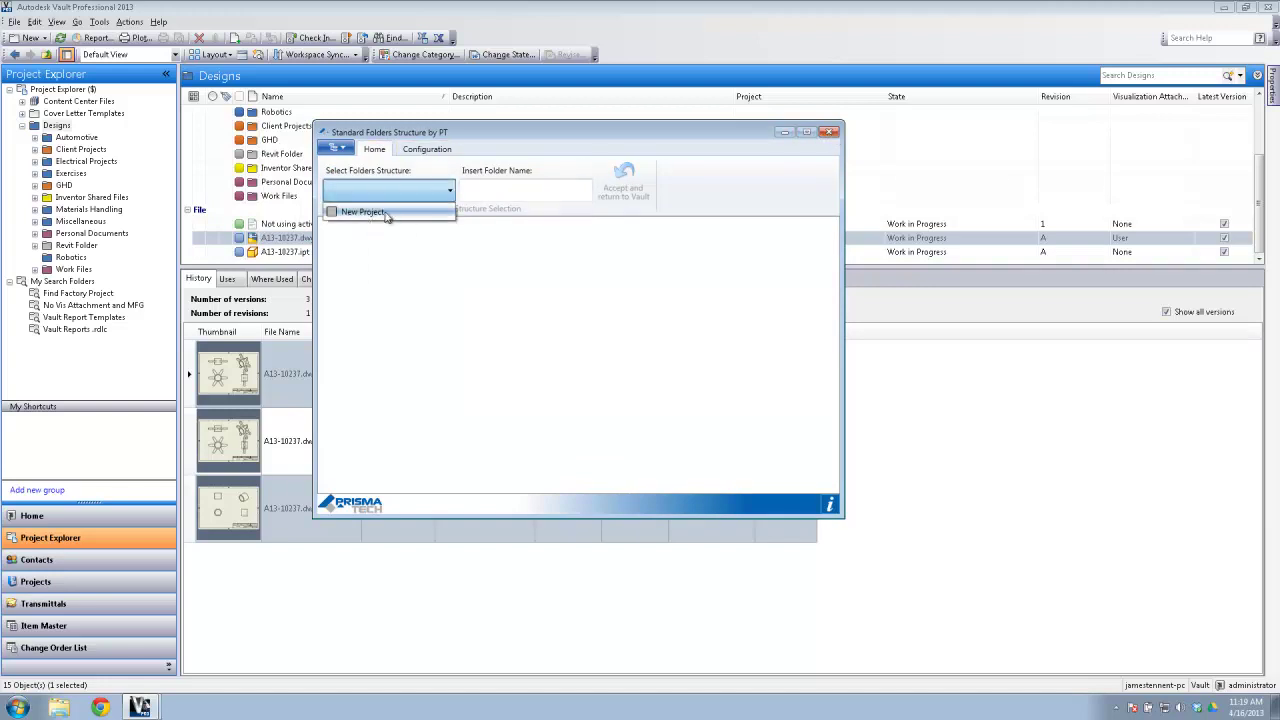
mouse_move(380, 221)
left_click(433, 152)
left_click(426, 150)
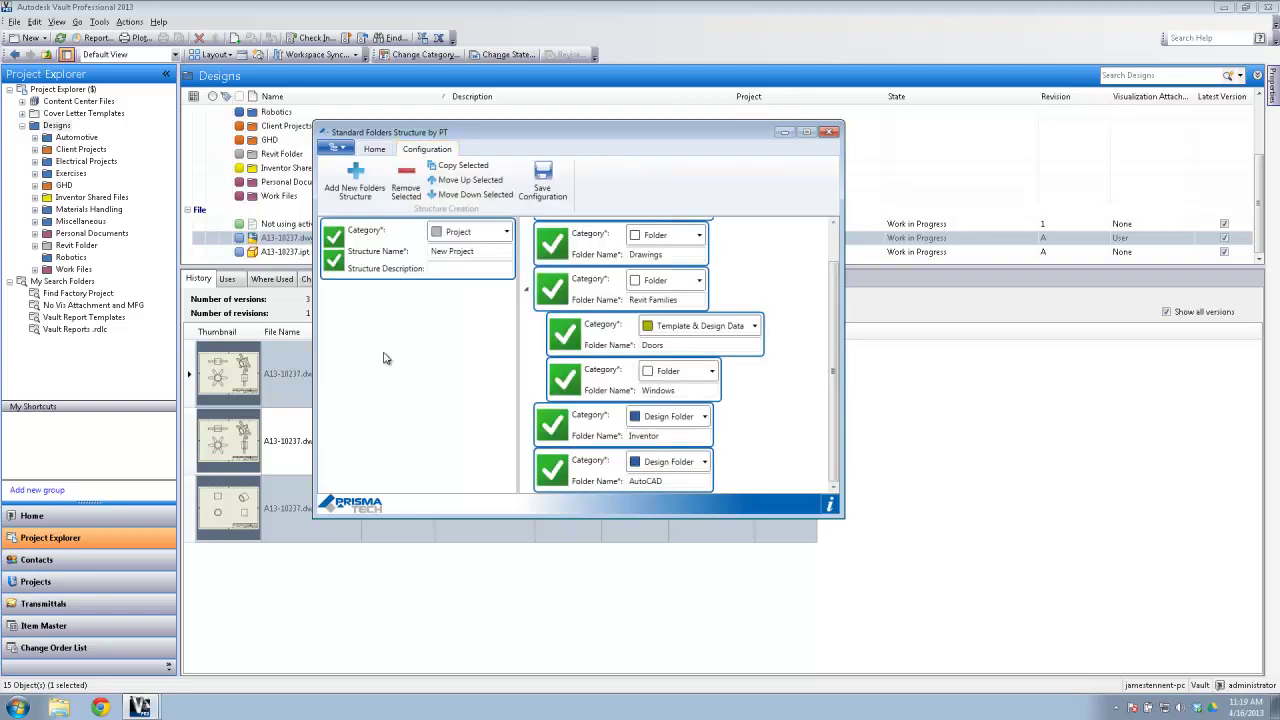
Step: Add a new folders structure named AutoCAD
left_click(355, 180)
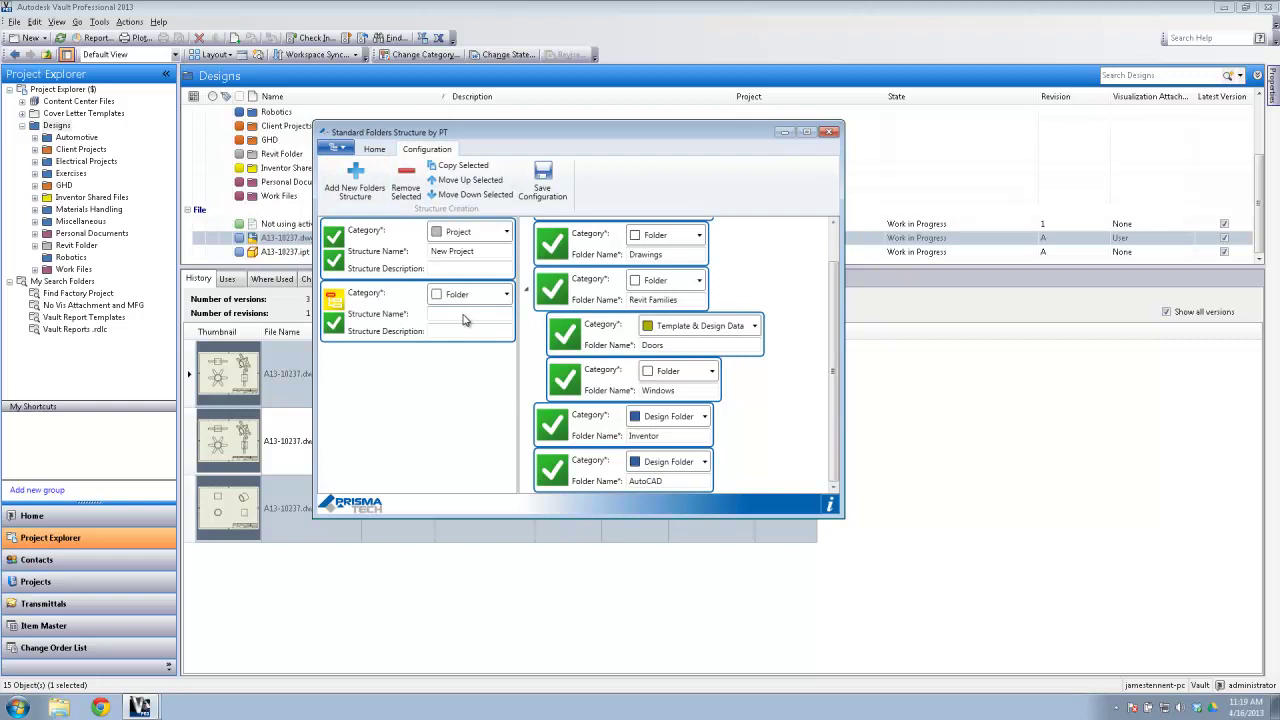
left_click(463, 316)
type("AutoCAD")
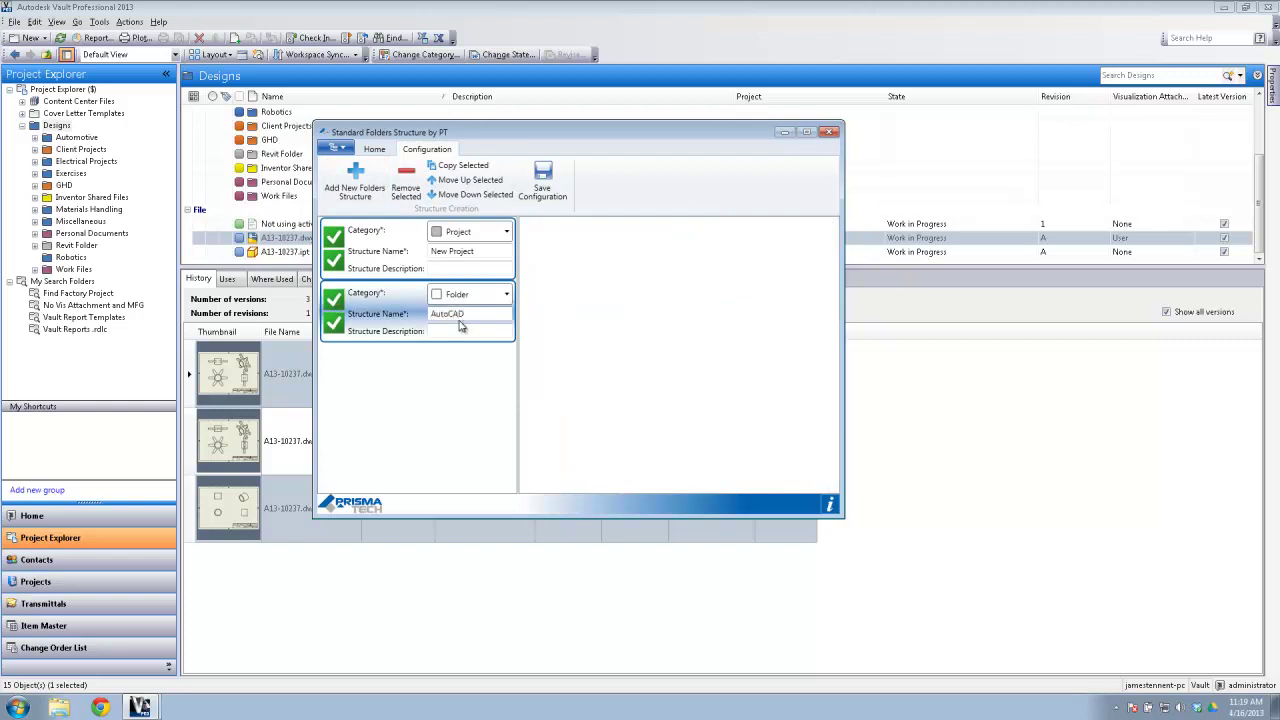
Step: Add two subfolders named Blocks and Templates to the AutoCAD structure
right_click(390, 320)
left_click(428, 330)
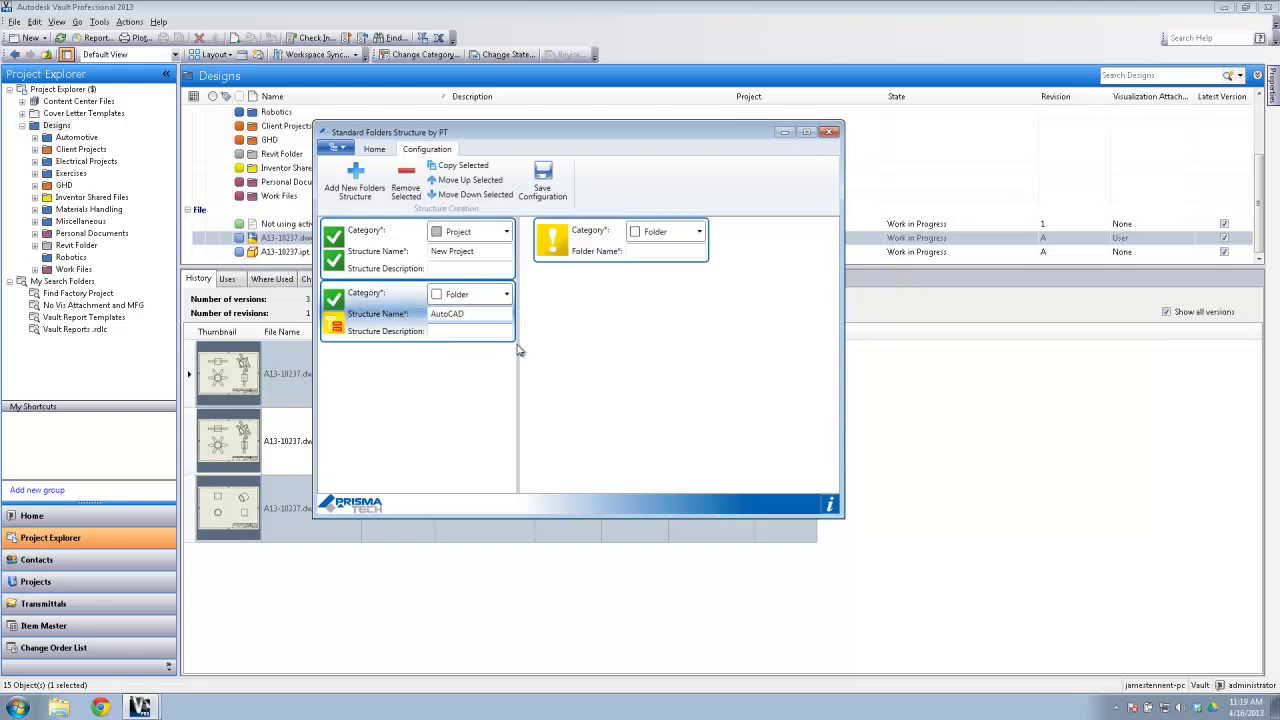
left_click(652, 256)
type("Blocks")
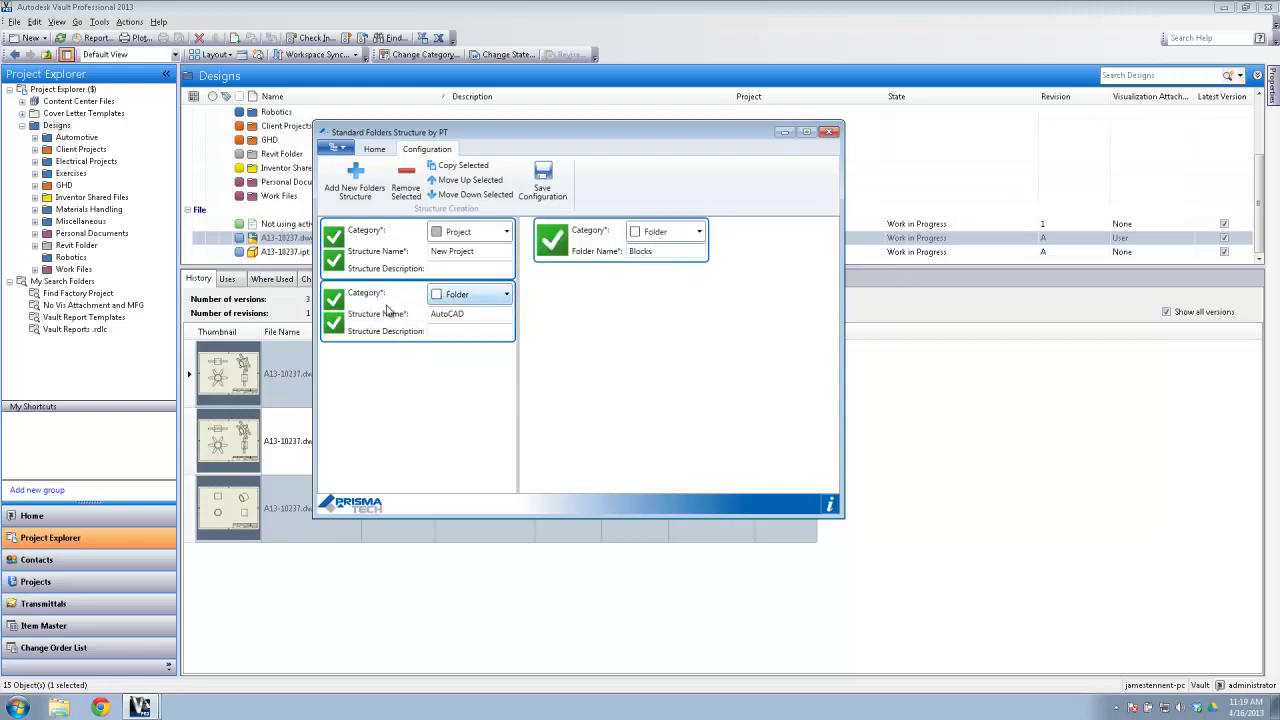
right_click(390, 308)
left_click(428, 312)
left_click(645, 302)
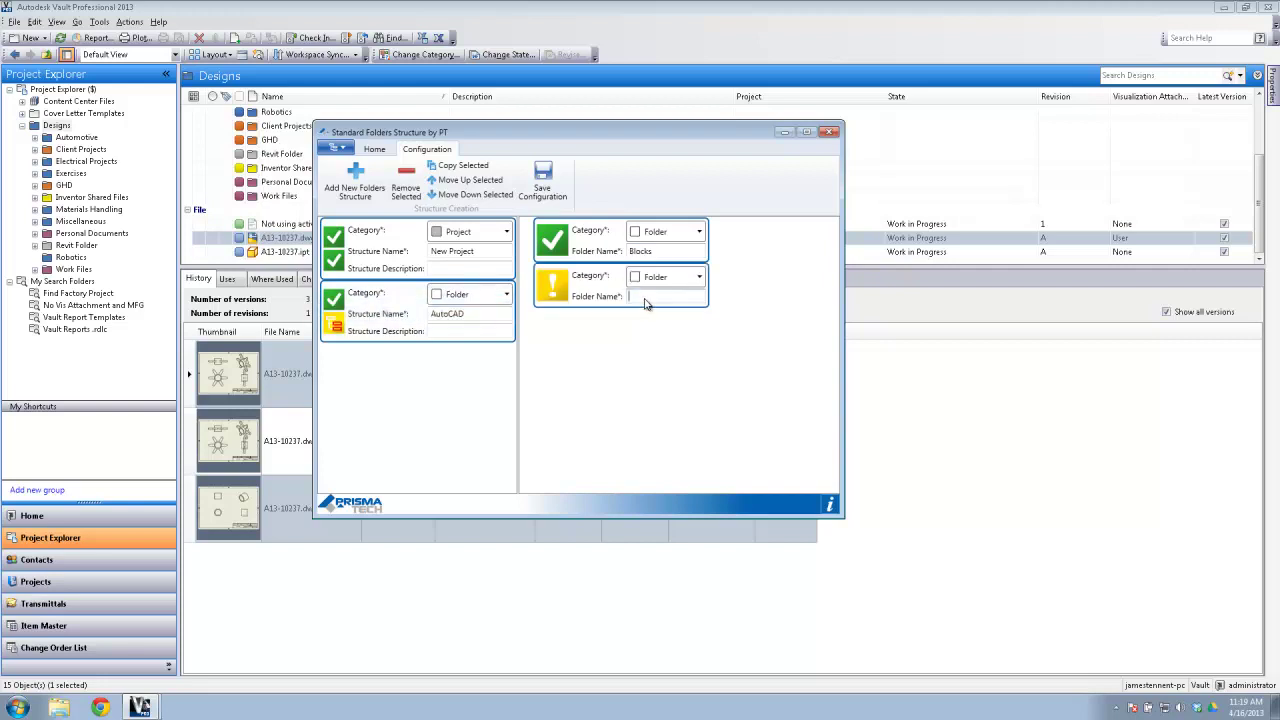
type("Templates")
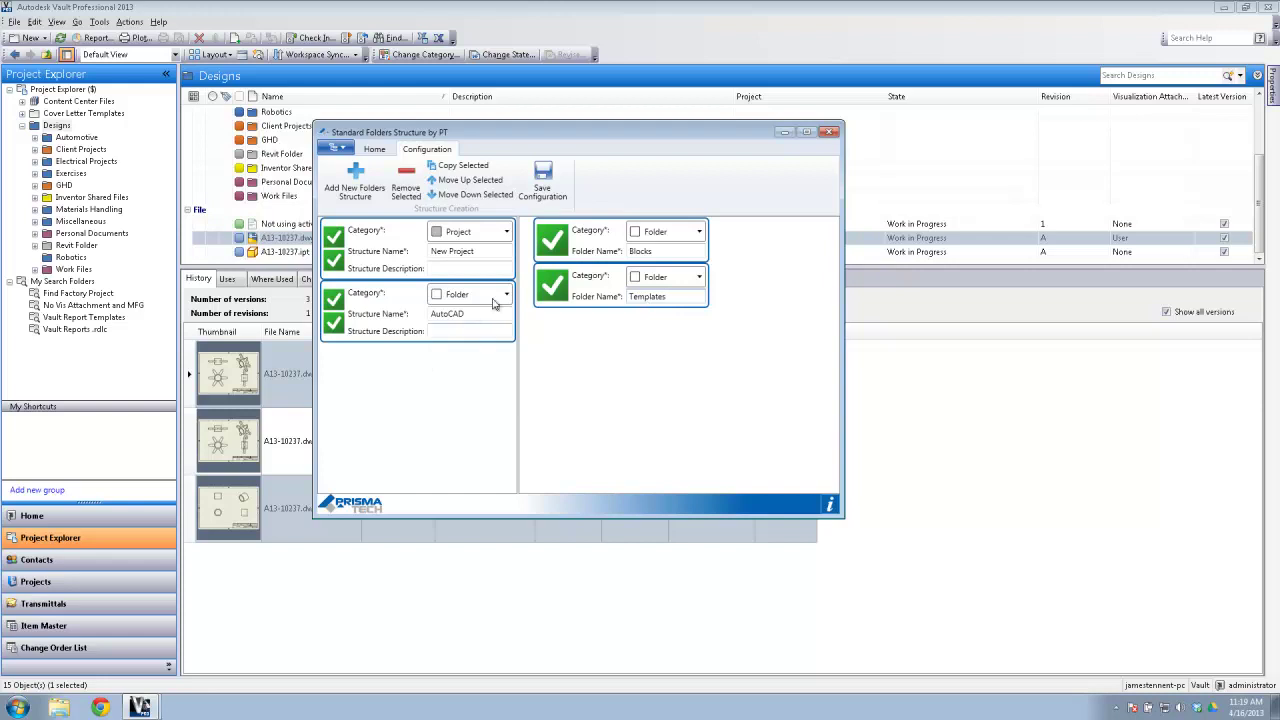
Step: Save the folder structure configuration and close the Standard Folders Structure window
left_click(542, 182)
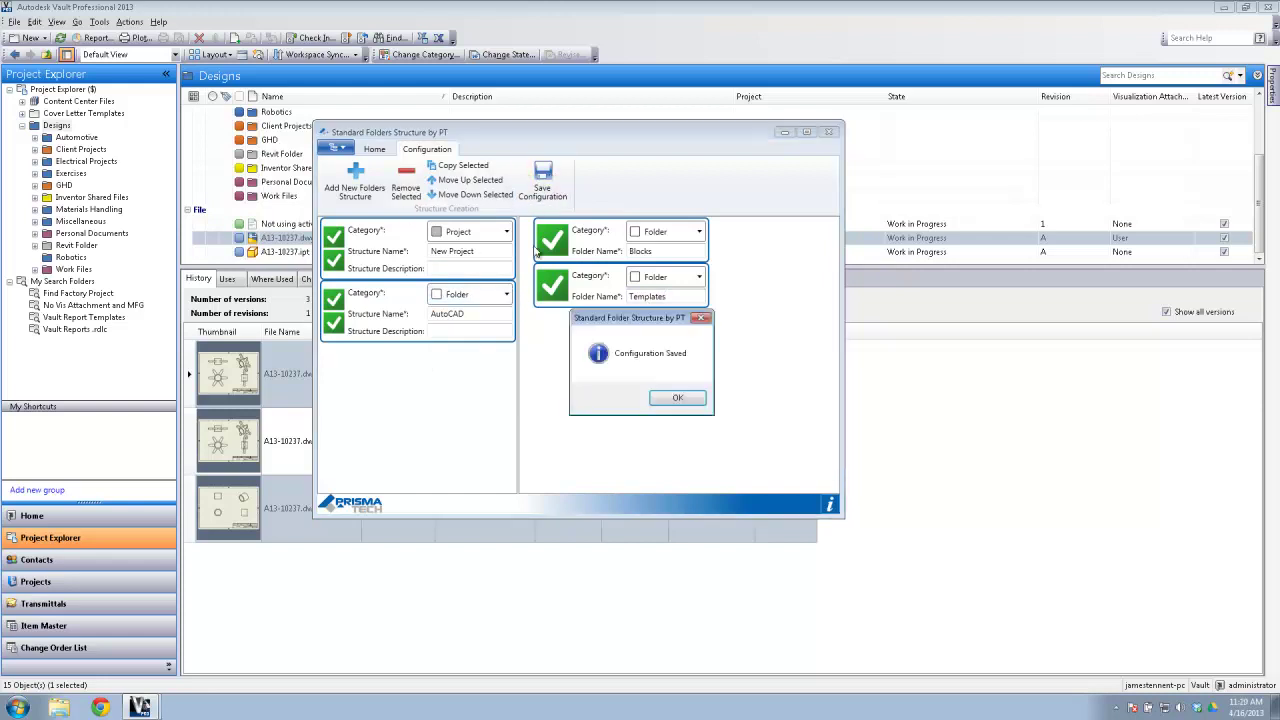
left_click(679, 399)
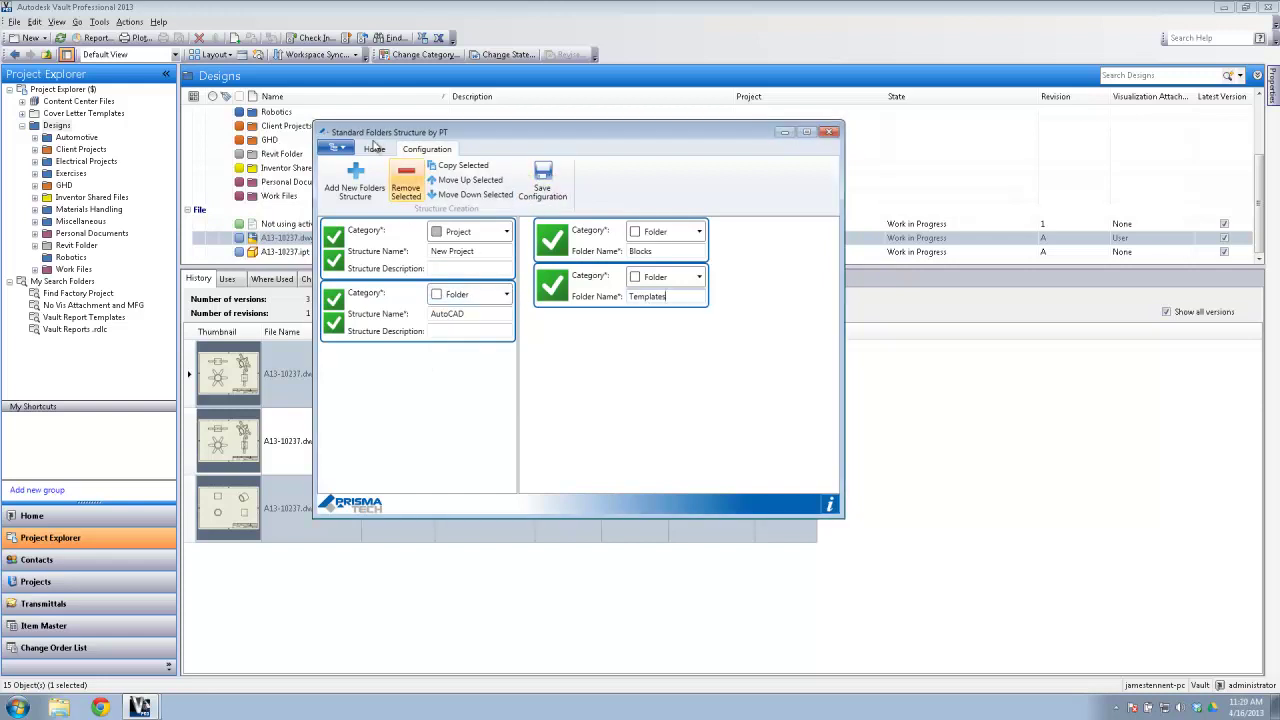
left_click(829, 131)
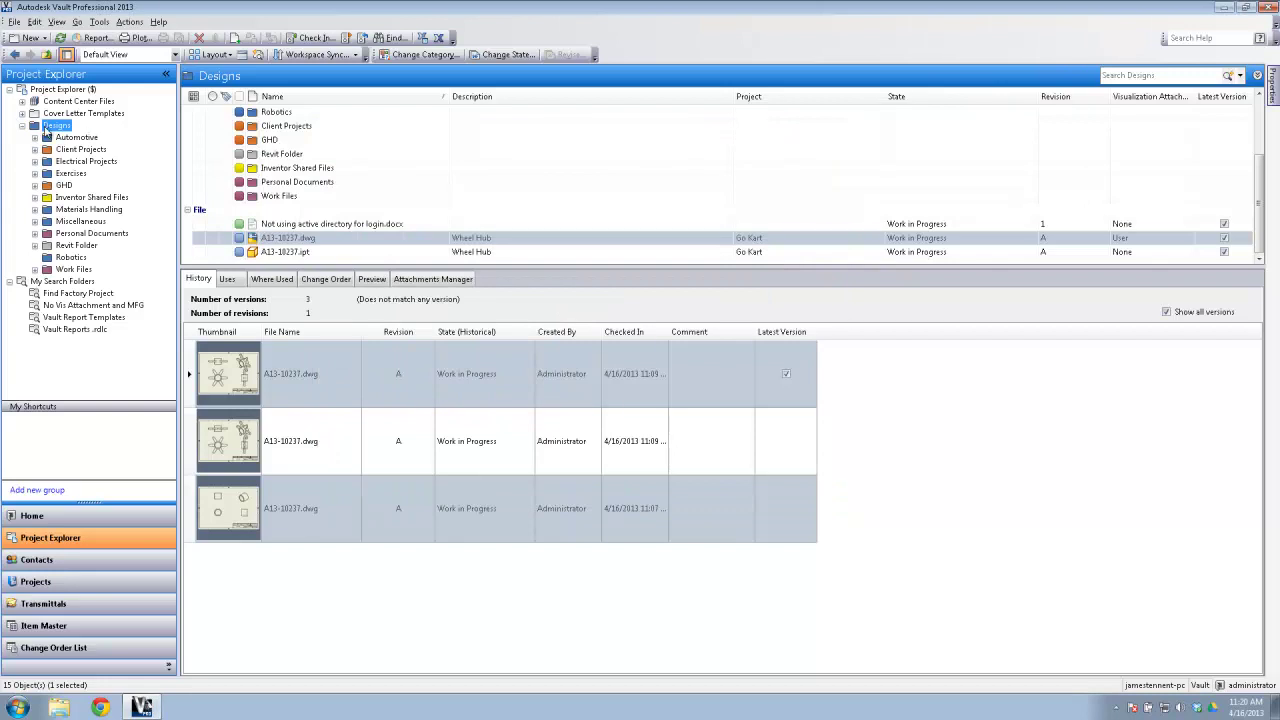
Step: Create a standard folders structure named Proj001 under the Designs folder, using the AutoCAD structure
right_click(55, 128)
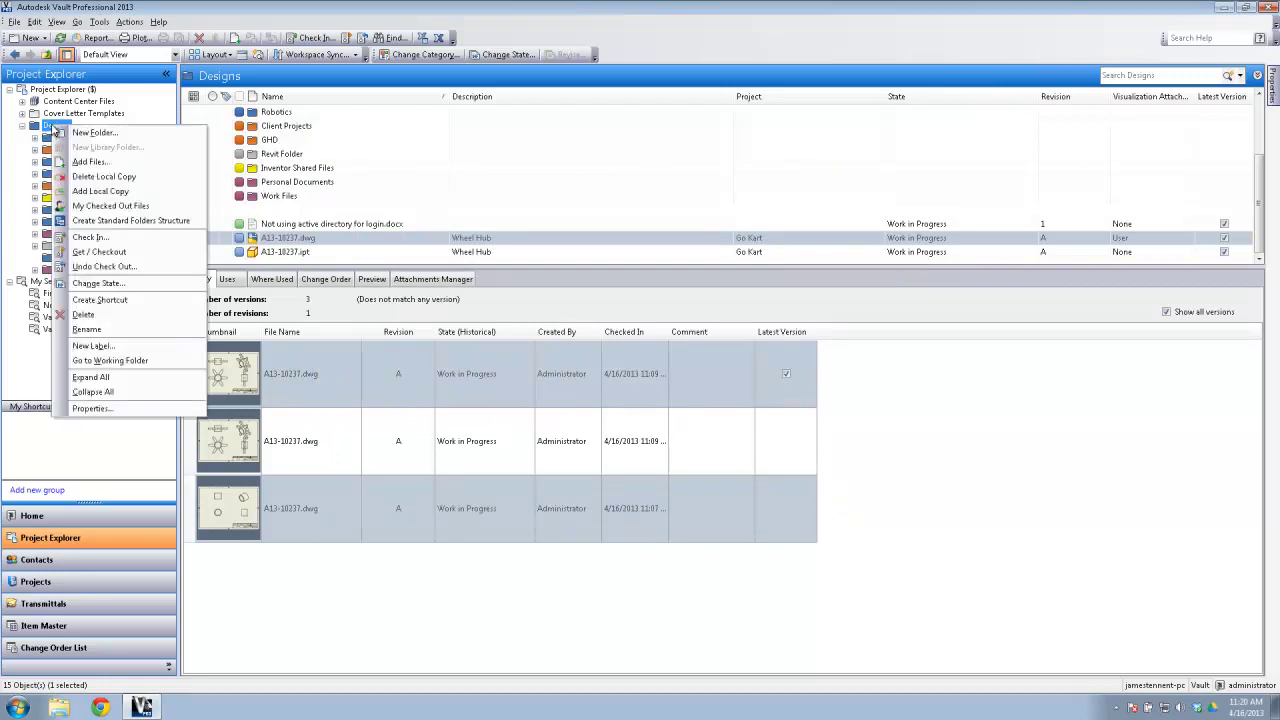
left_click(117, 221)
left_click(503, 222)
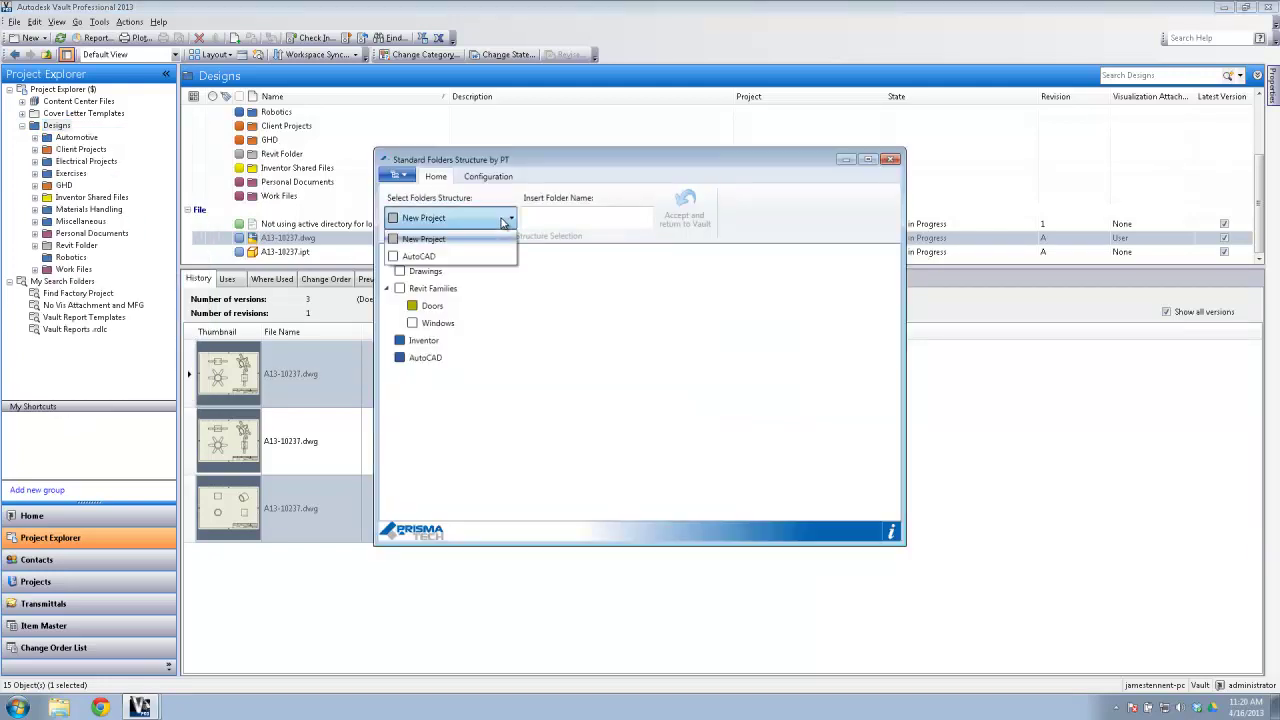
left_click(424, 256)
left_click(572, 227)
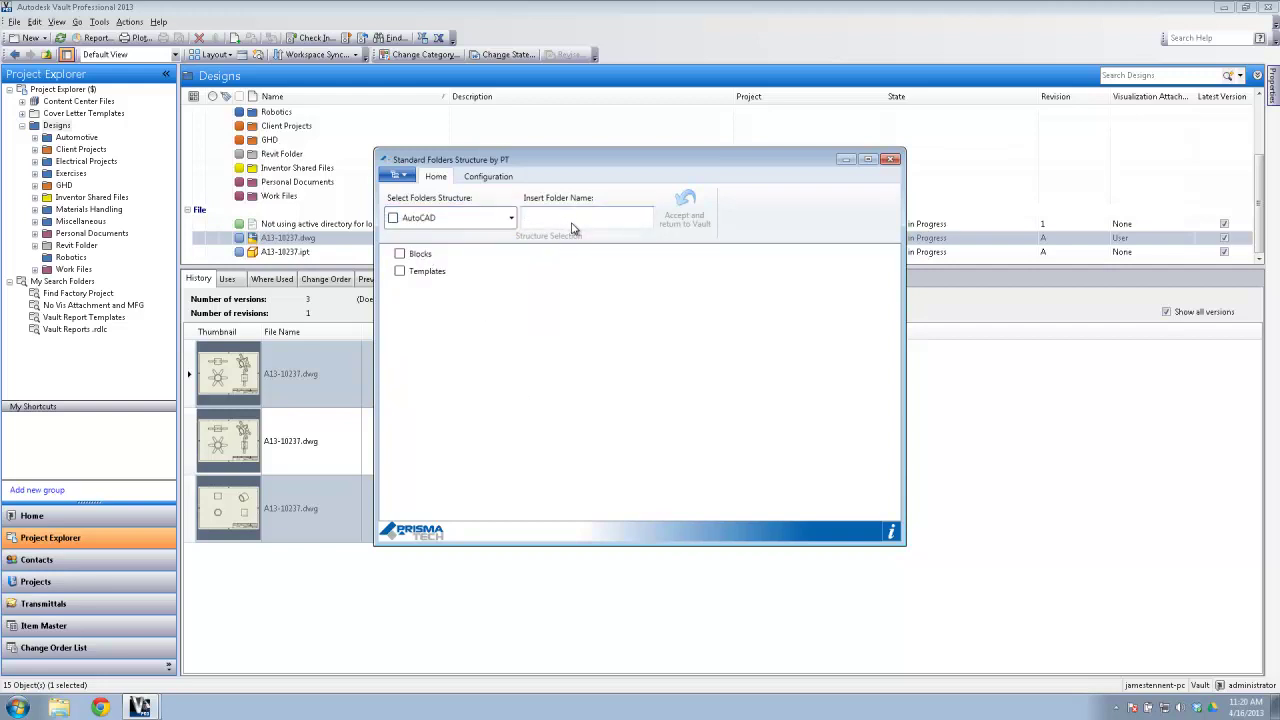
type("Proj001")
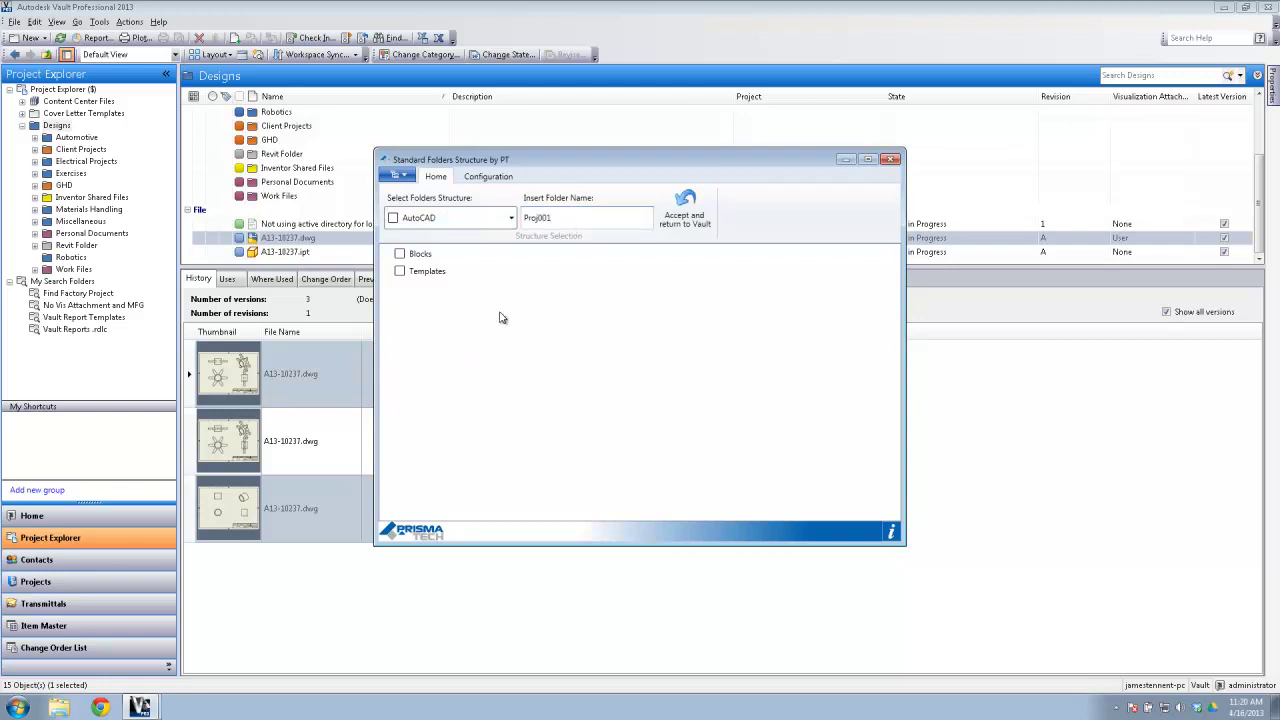
left_click(698, 214)
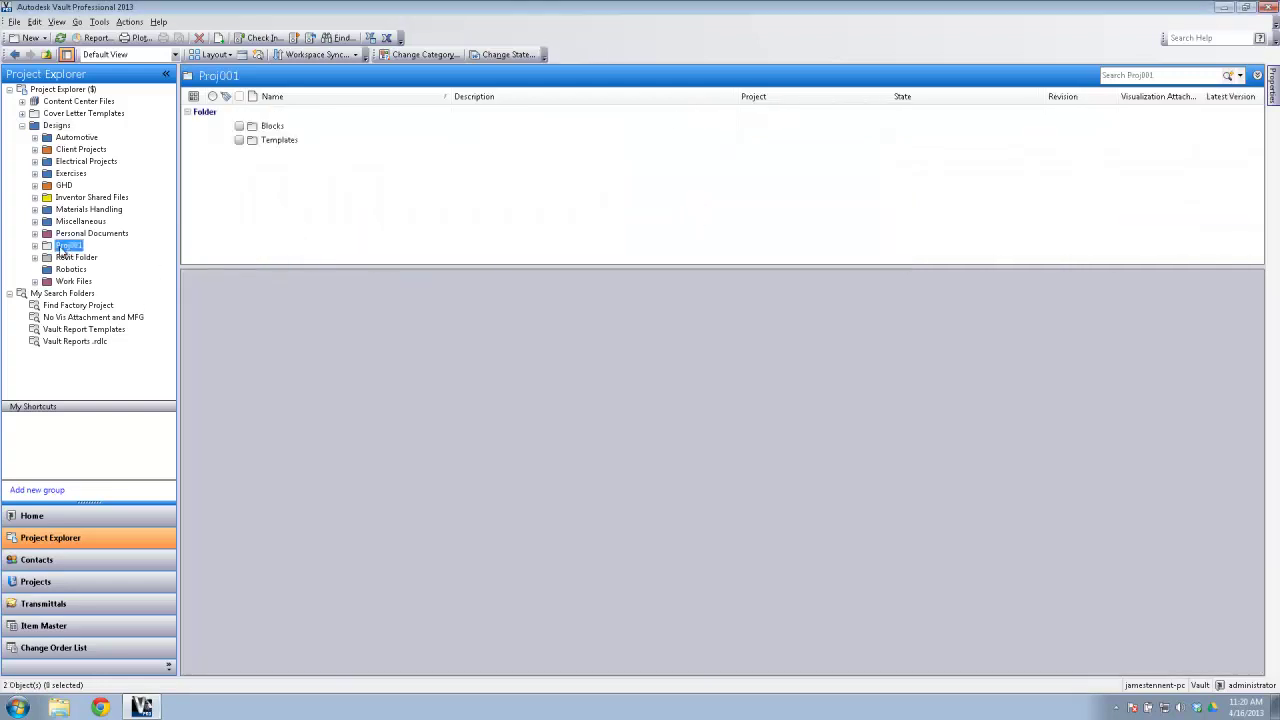
Step: Create a standard folders structure named proj002 under the Designs folder, using the New Project structure
right_click(59, 129)
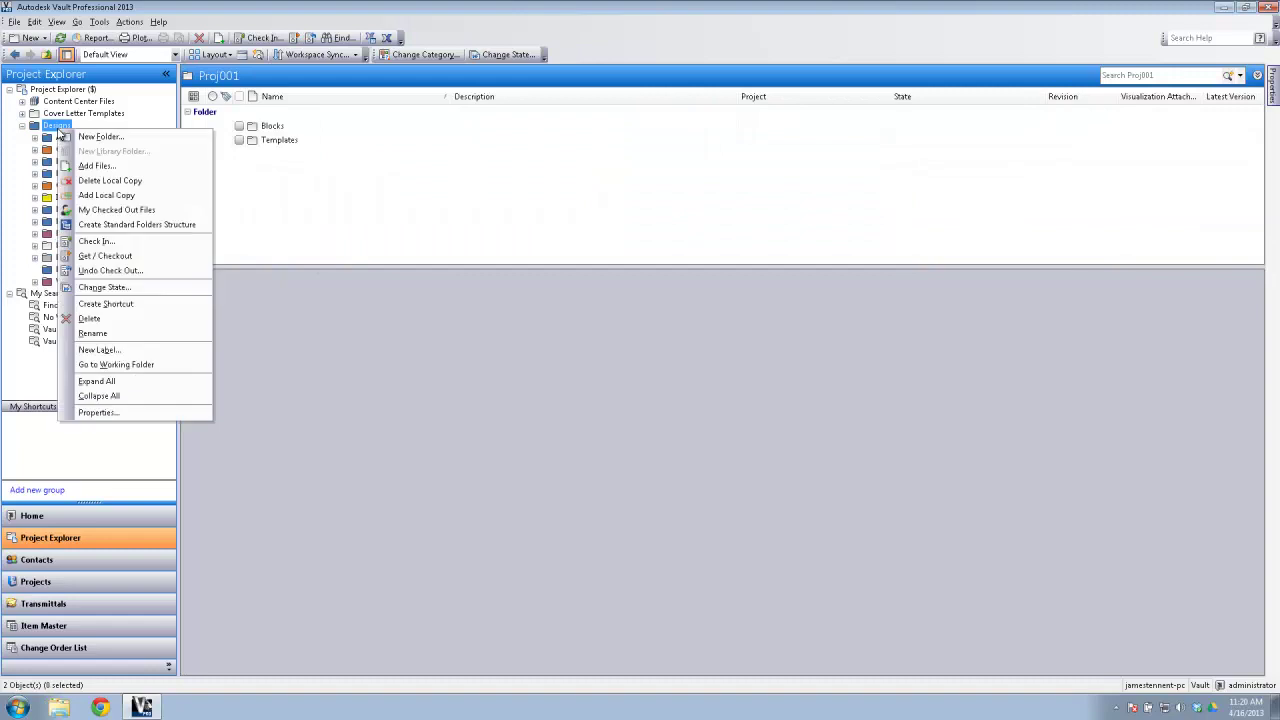
left_click(114, 221)
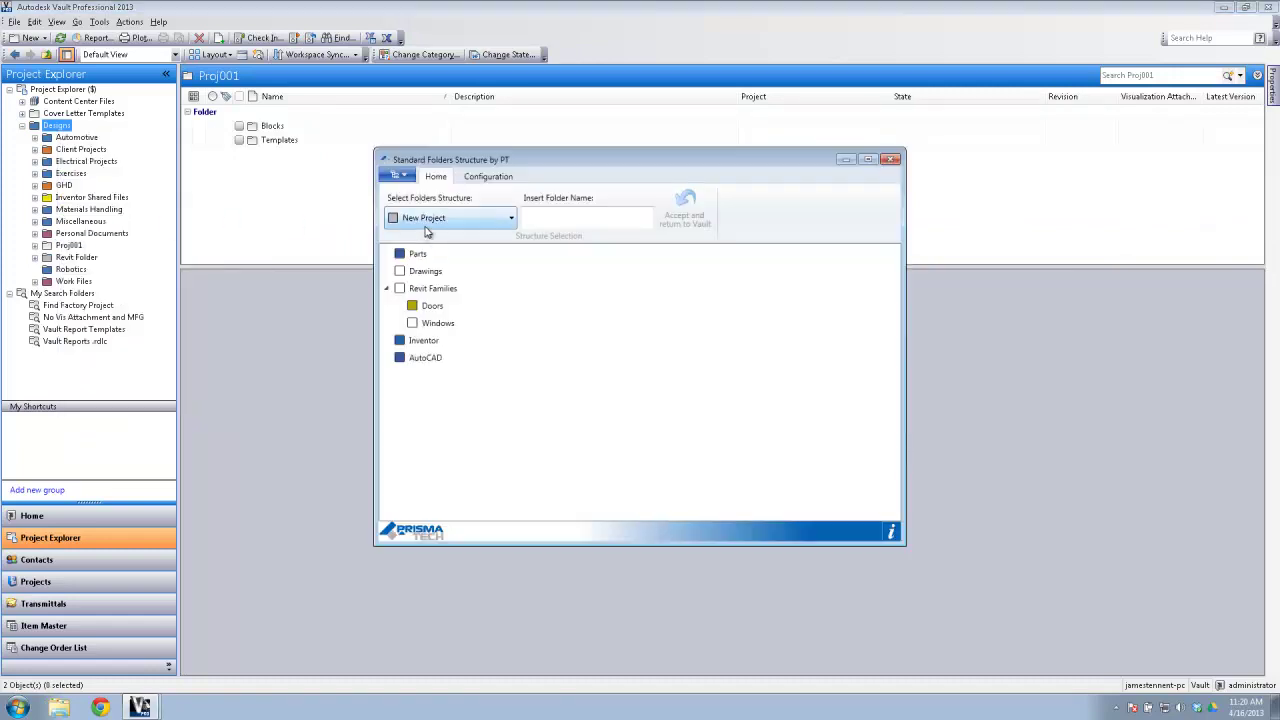
left_click(458, 219)
left_click(432, 246)
left_click(537, 226)
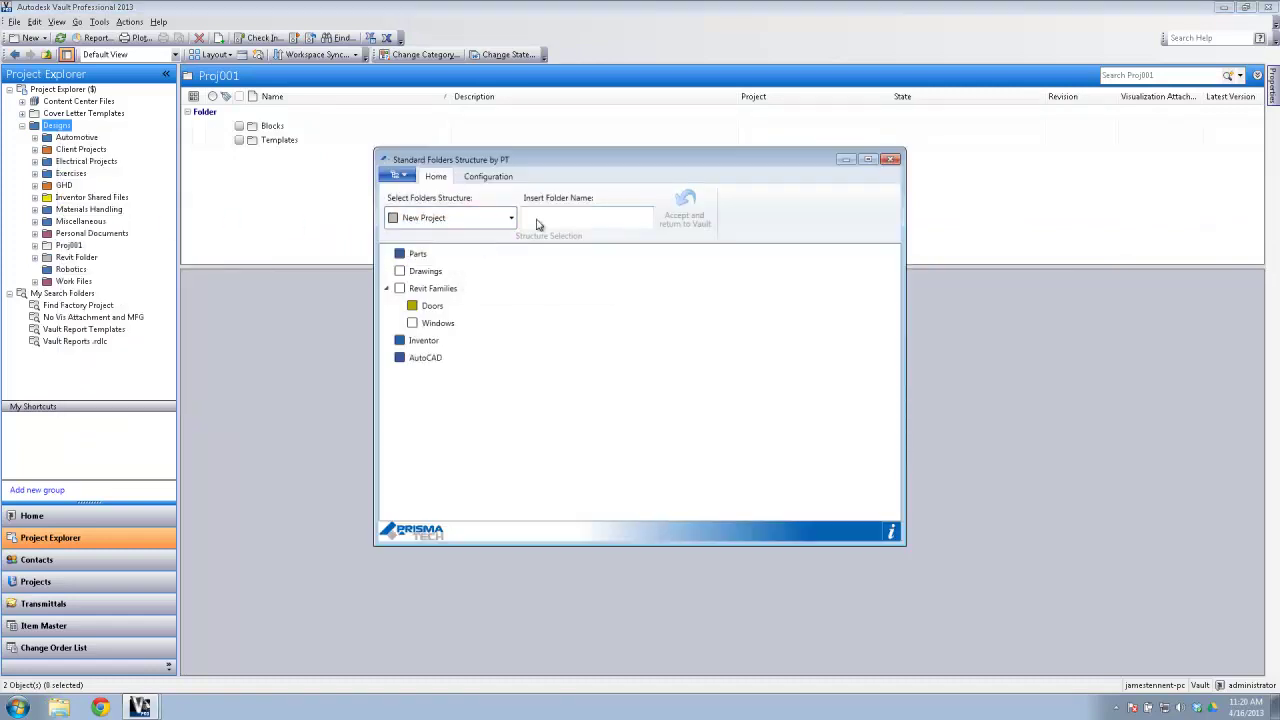
type("proj002")
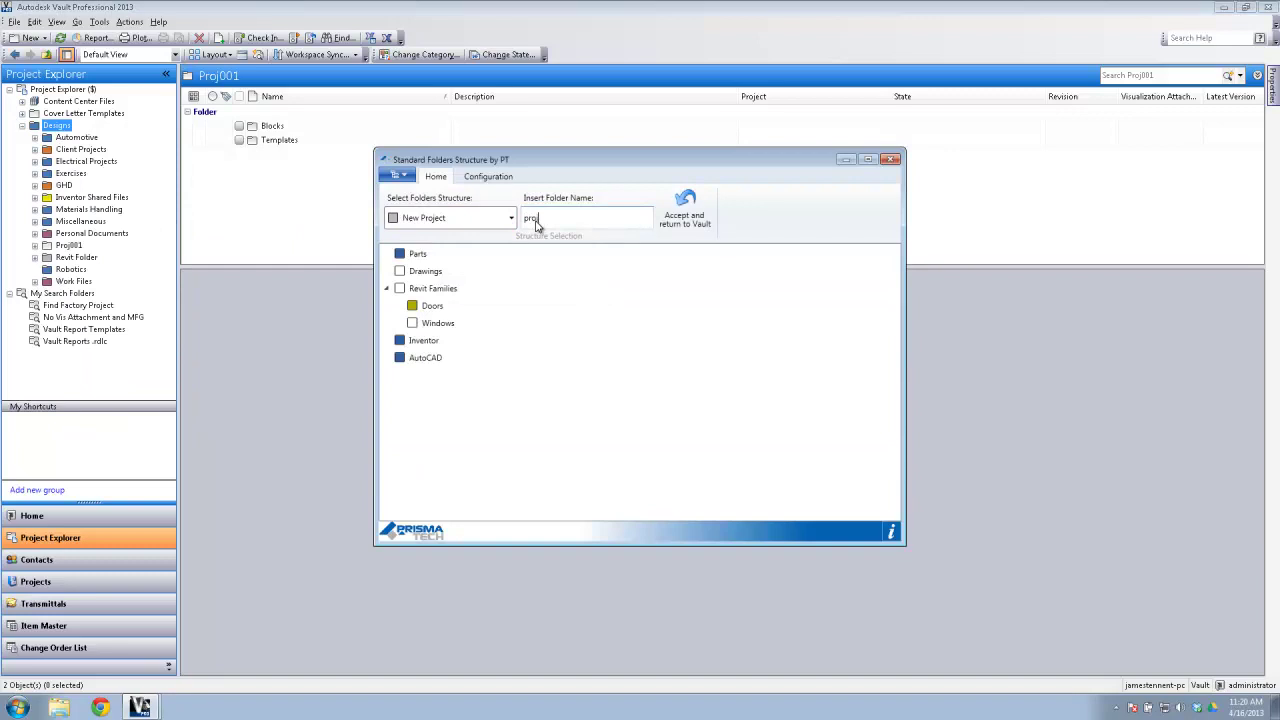
left_click(685, 210)
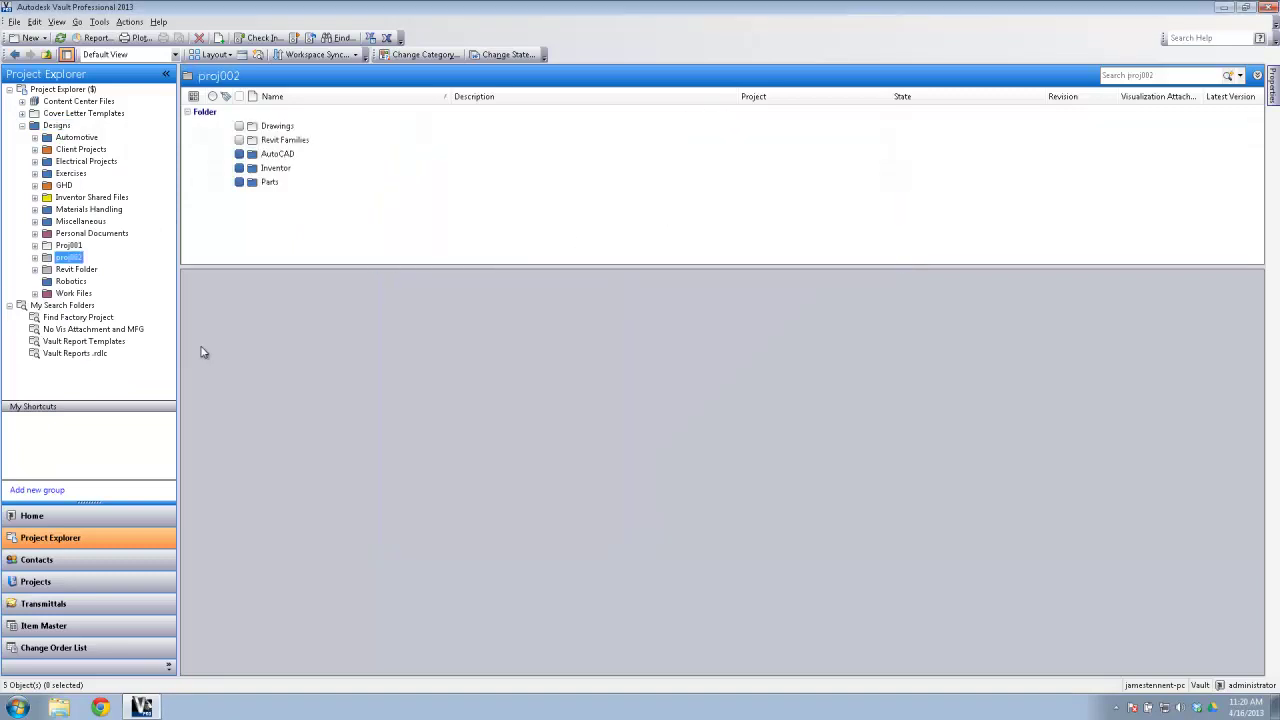
Step: Expand proj002 and its Revit Families folder, and examine the contents of Proj001 and proj002
left_click(35, 258)
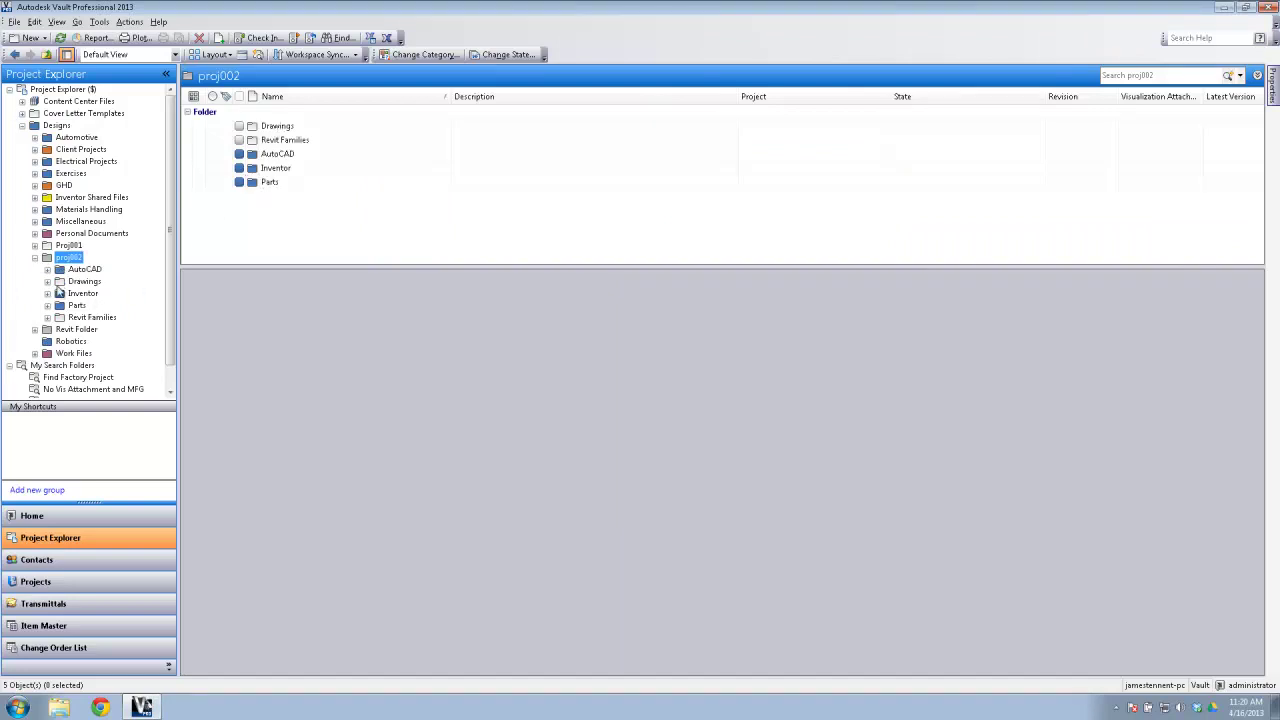
left_click(47, 317)
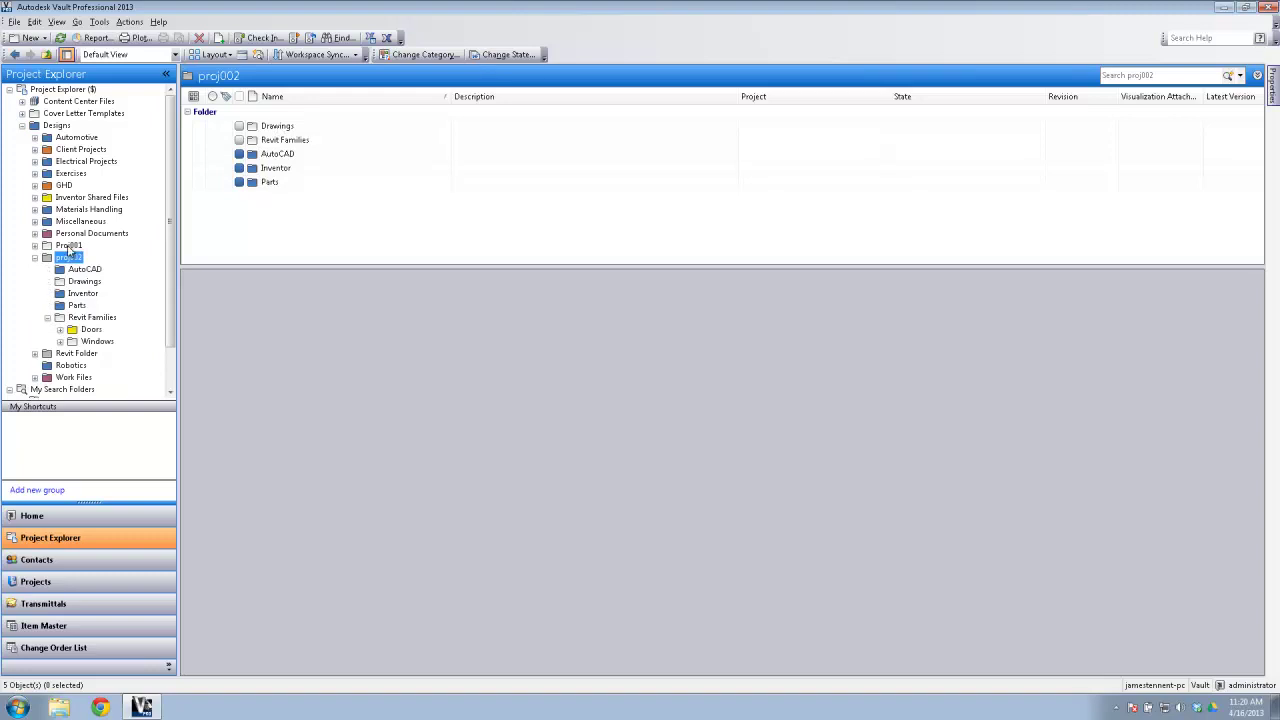
left_click(68, 246)
right_click(70, 250)
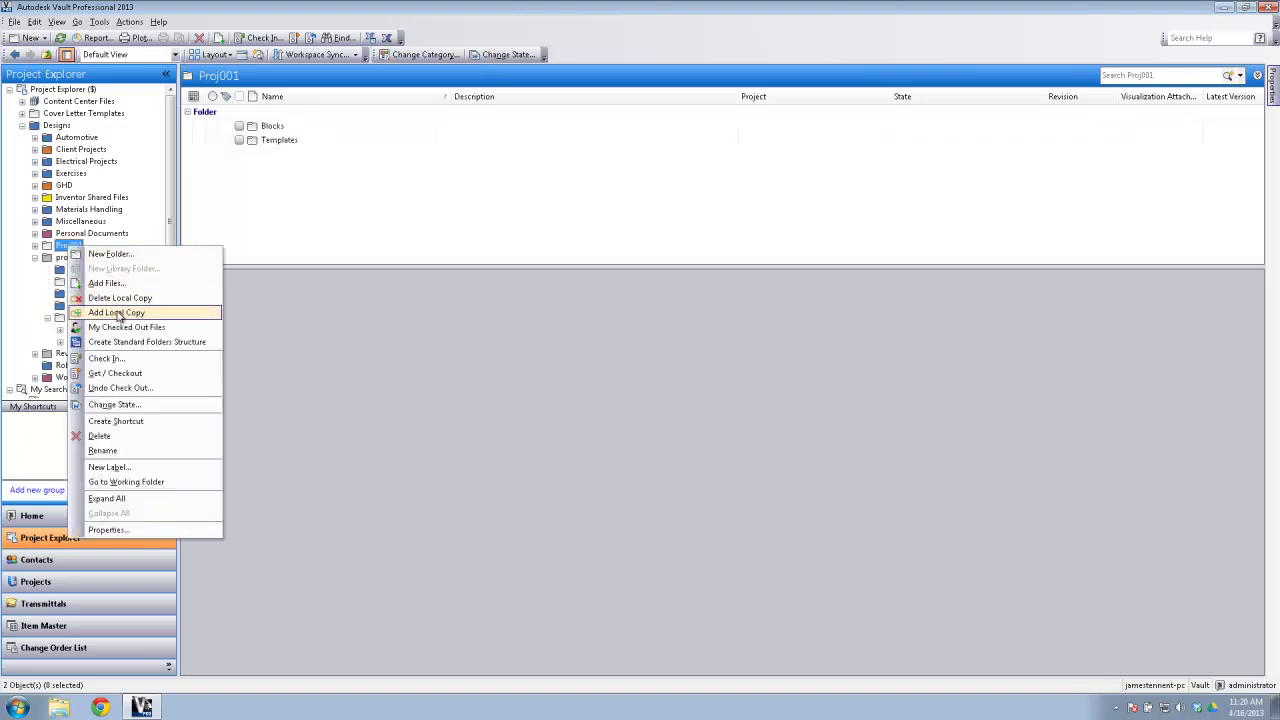
left_click(340, 206)
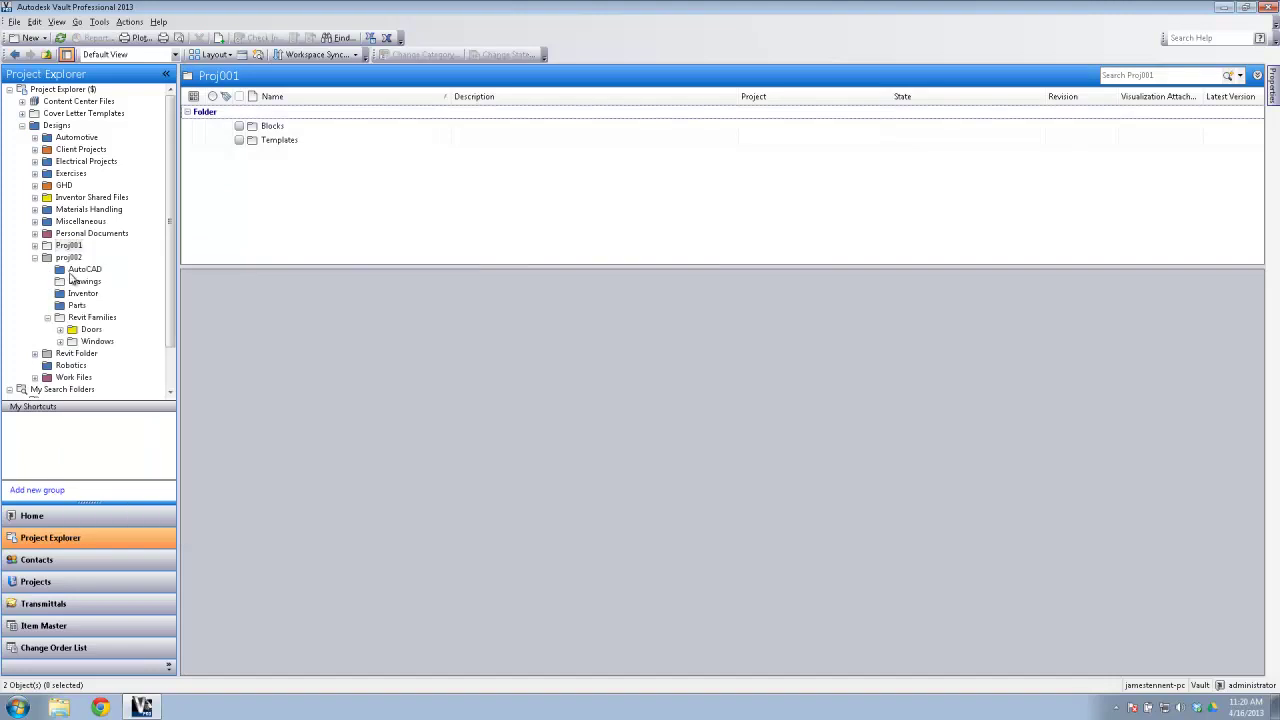
left_click(70, 258)
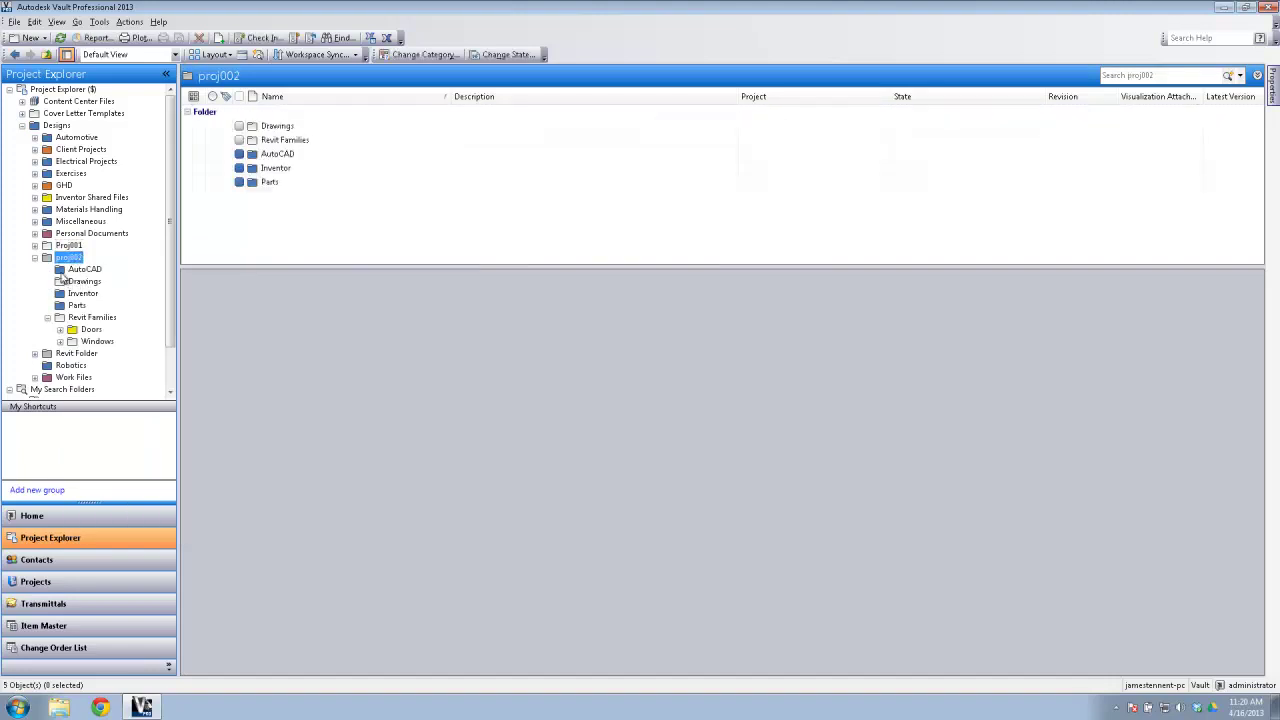
Step: Add a local copy of the proj002 folder structure and close the message
right_click(68, 264)
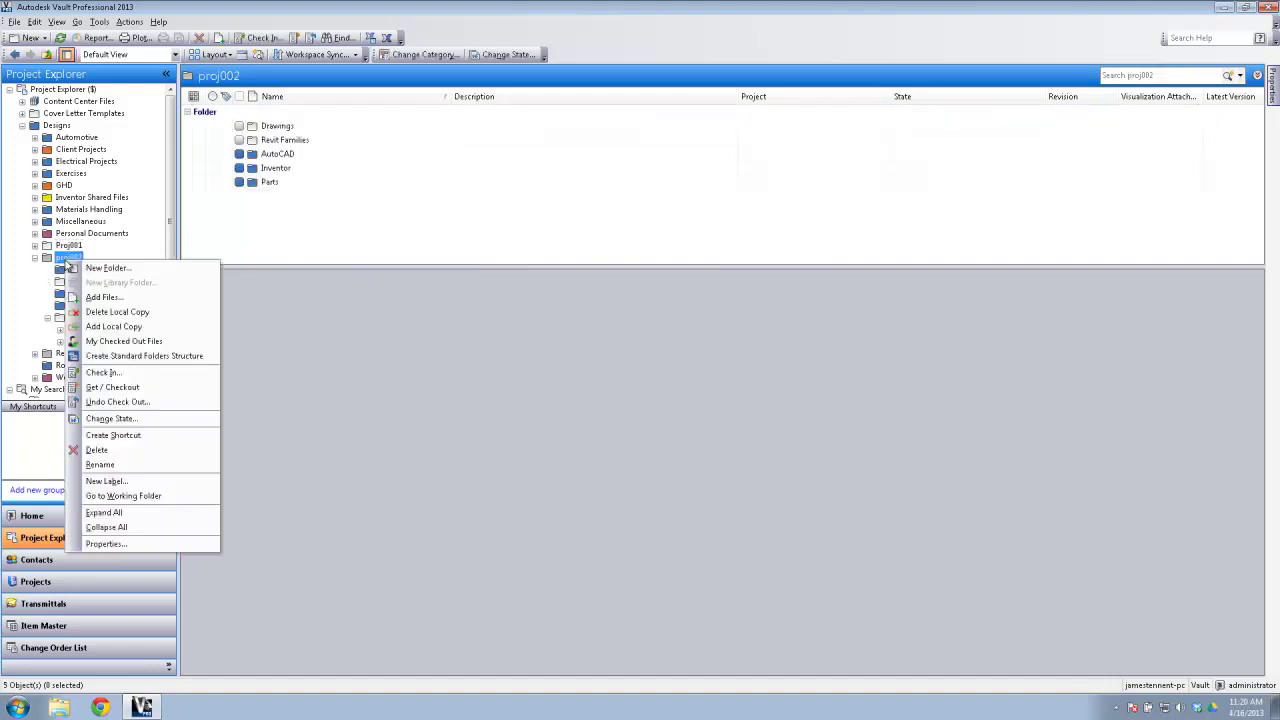
left_click(120, 328)
left_click(705, 401)
Step: Switch to Windows Explorer, examine the subfolders in the local Vault\Designs\proj002 folder, and close the window
left_click(56, 706)
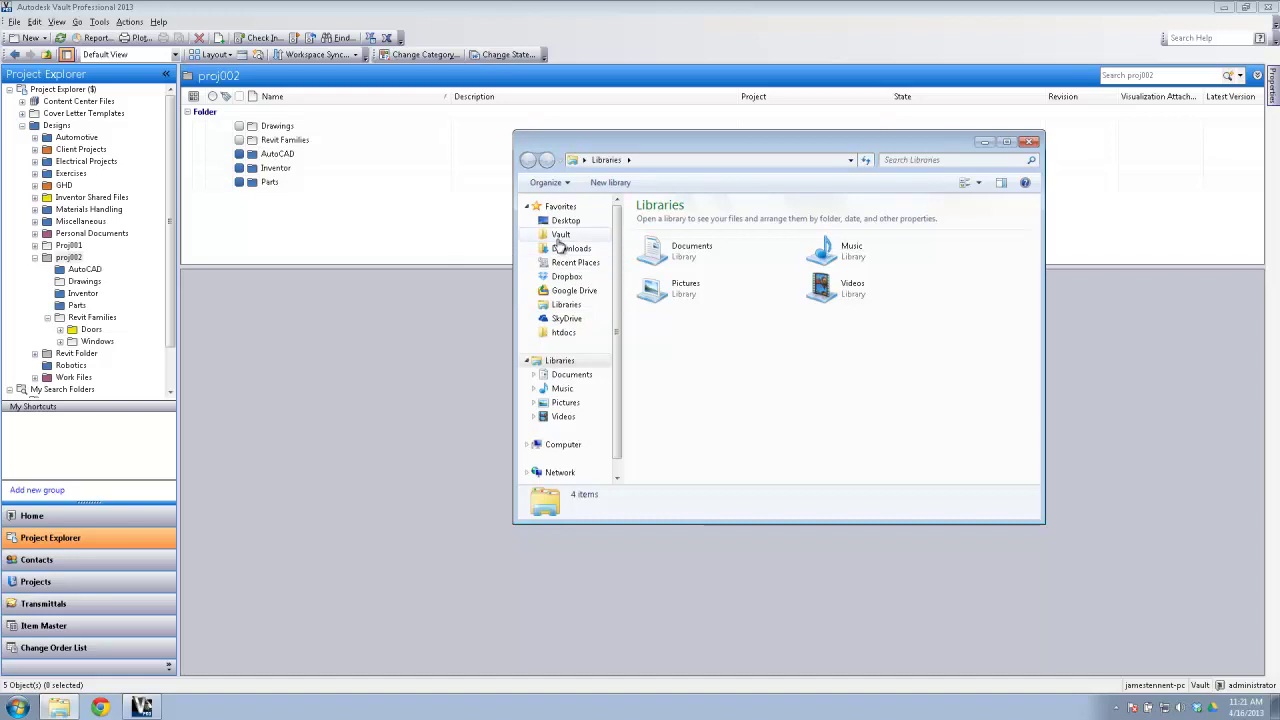
left_click(562, 236)
left_click(660, 240)
double_click(660, 240)
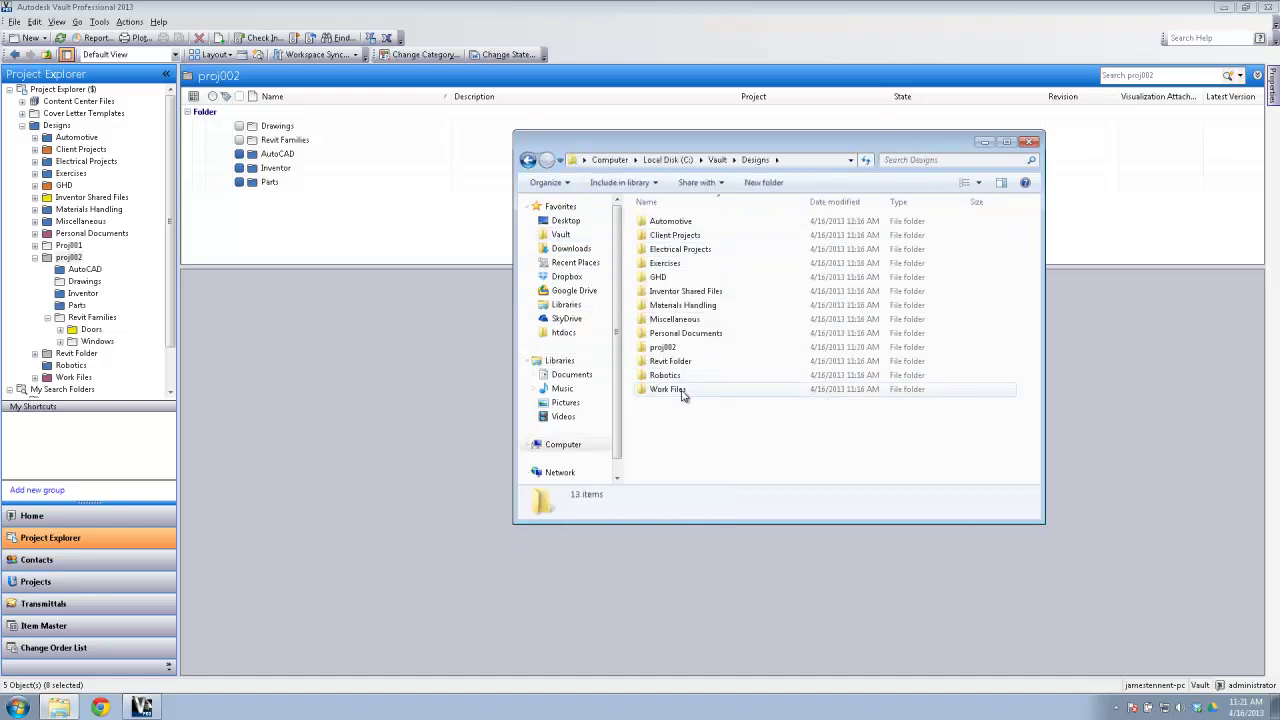
double_click(668, 358)
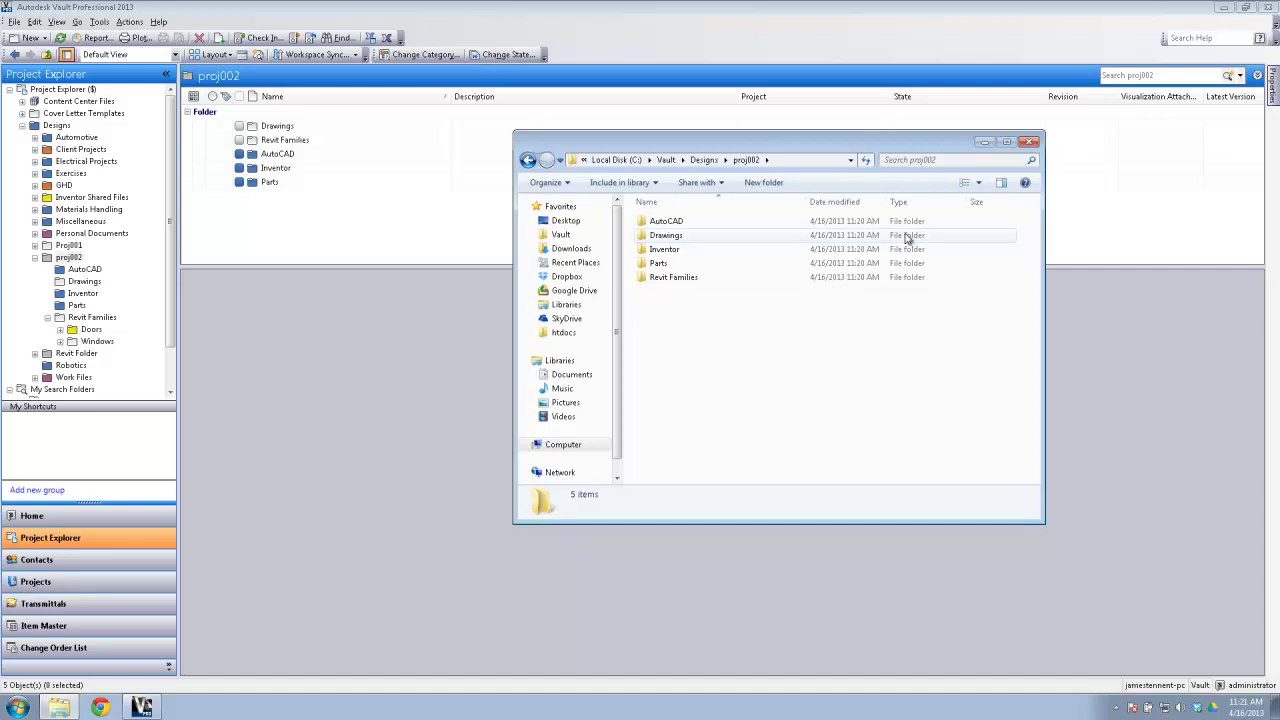
left_click(1029, 141)
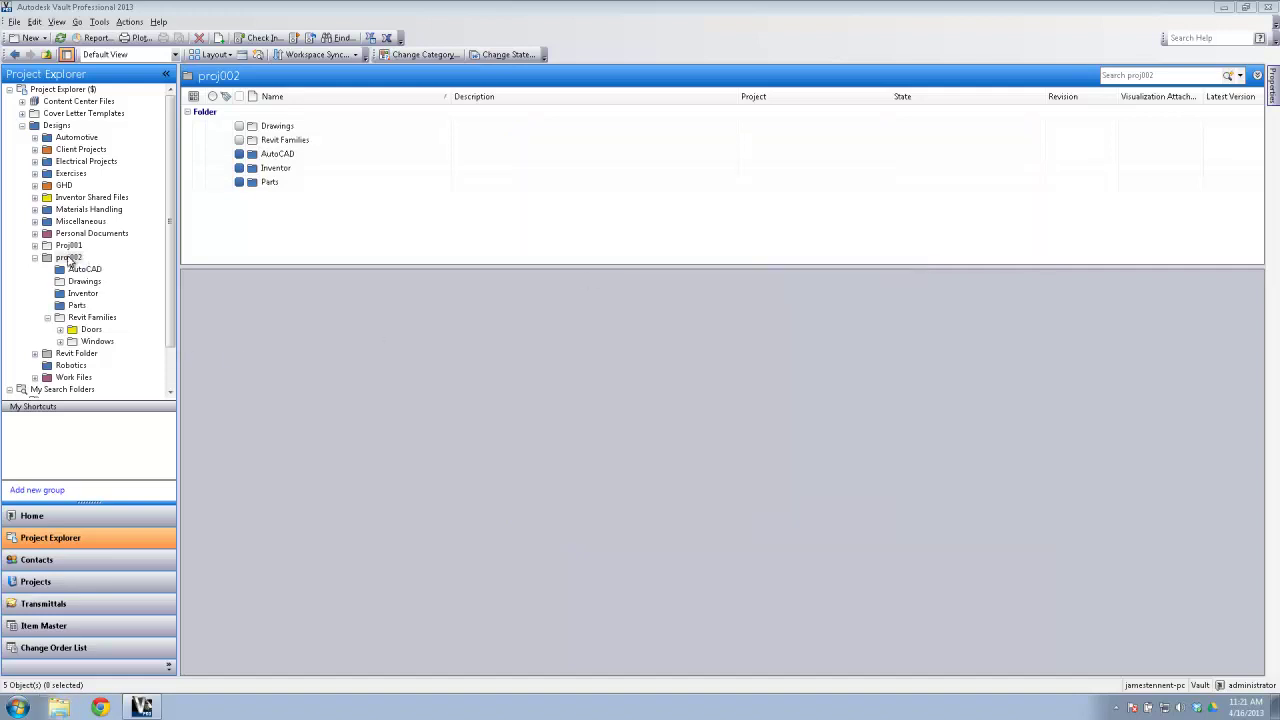
right_click(70, 259)
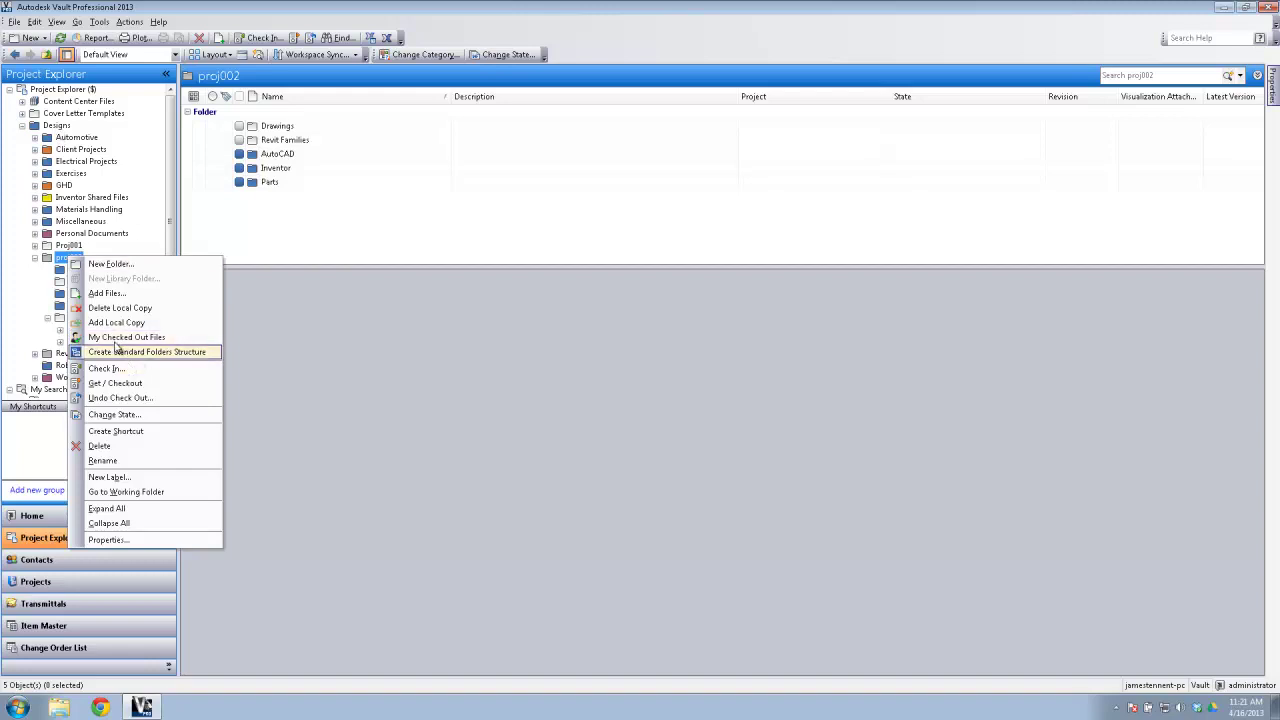
left_click(237, 213)
right_click(237, 213)
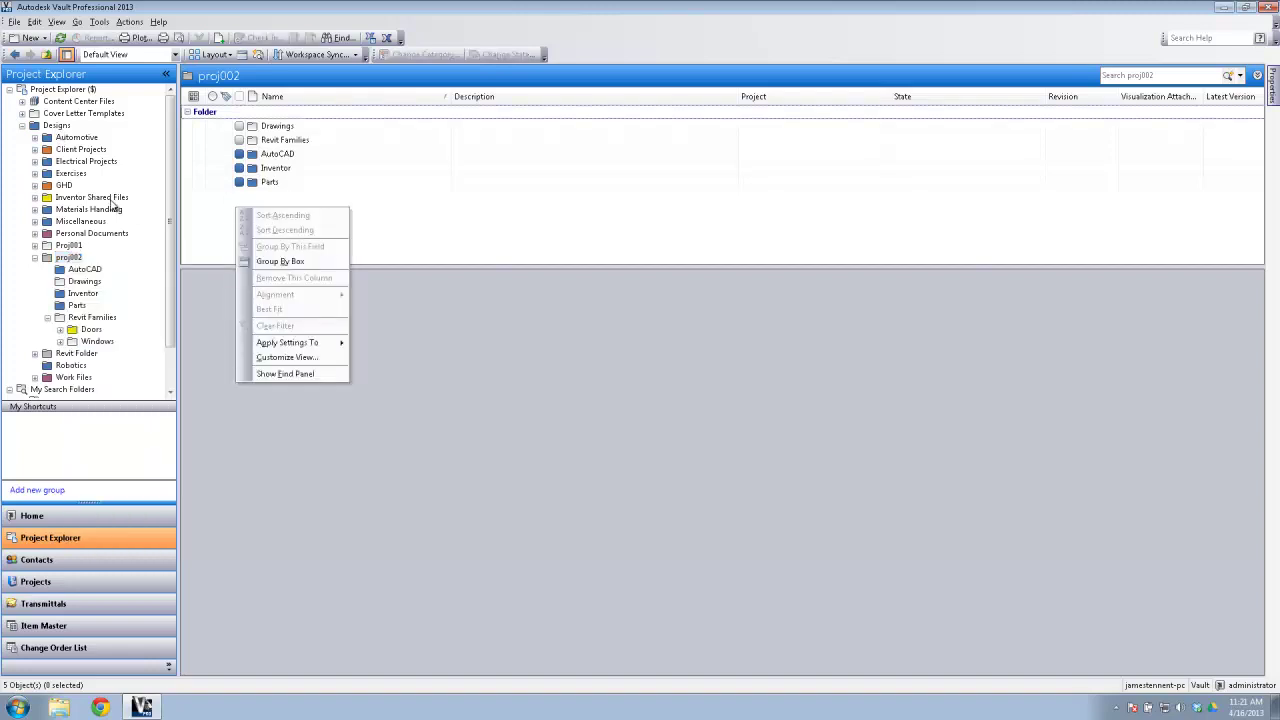
right_click(70, 259)
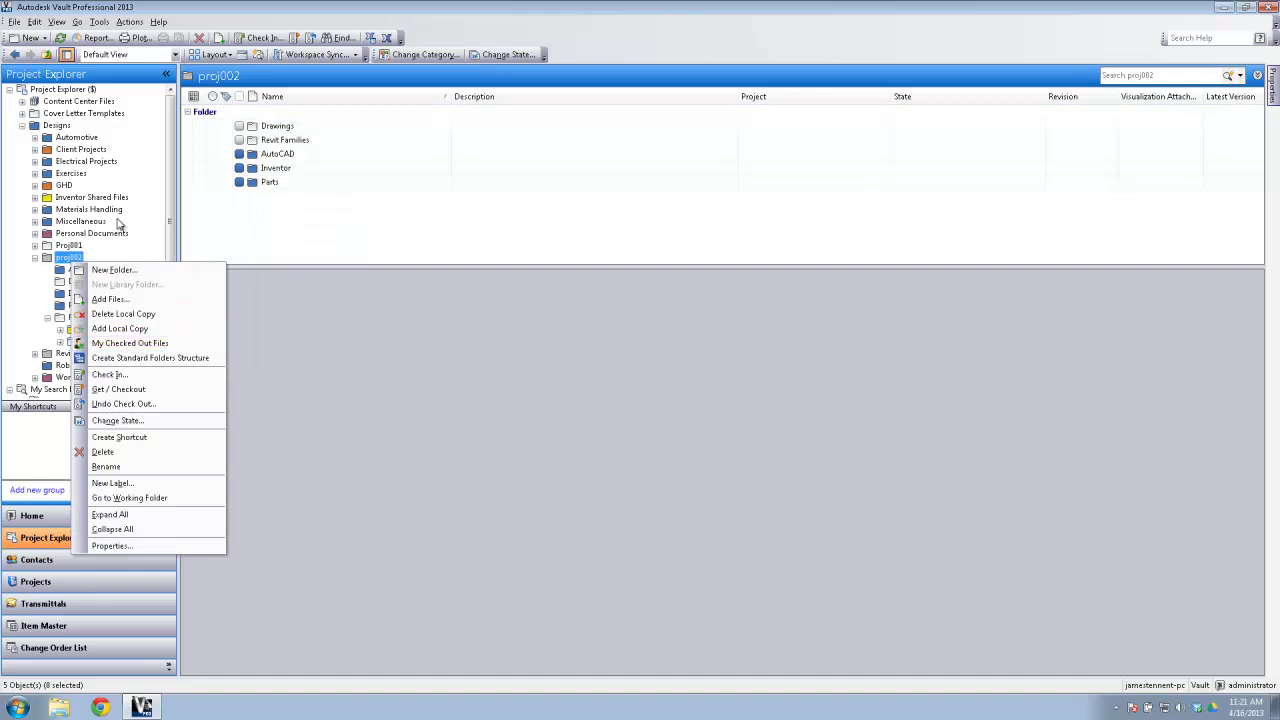
Step: Review My Checked Out Files for the Designs folder with the full Vault Path column shown, and collapse proj002 after closing the list
right_click(61, 129)
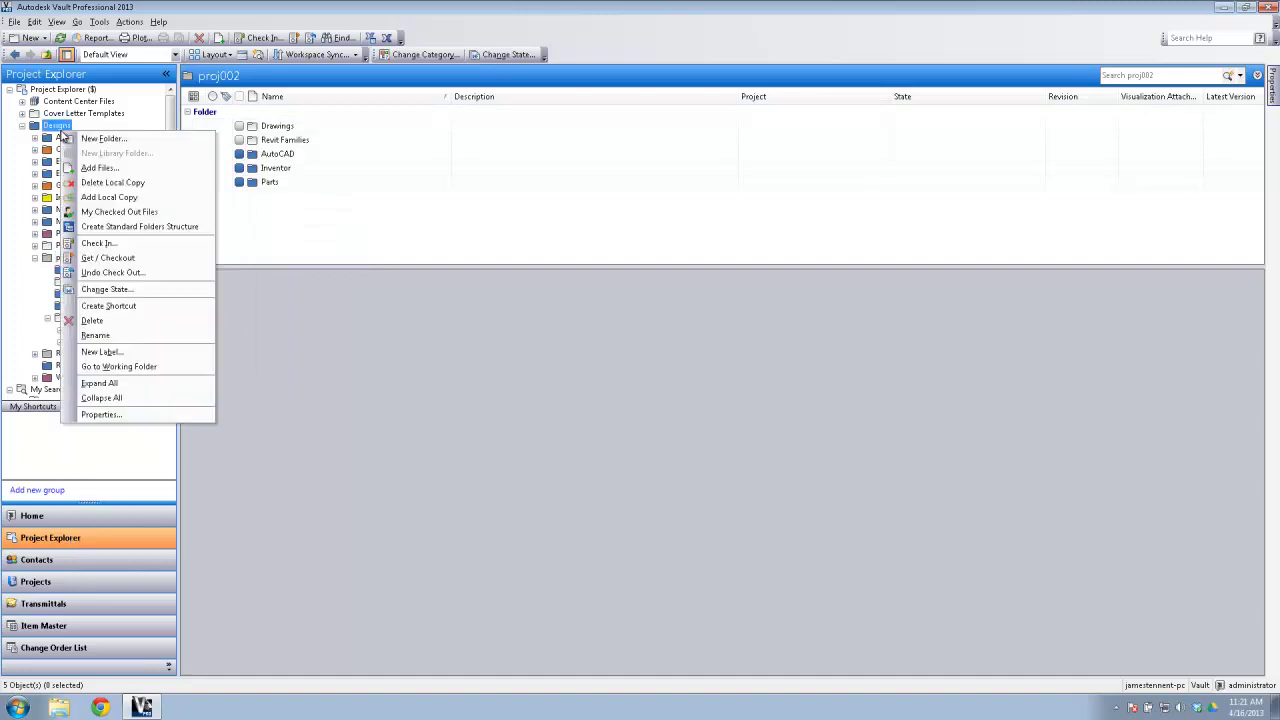
left_click(119, 212)
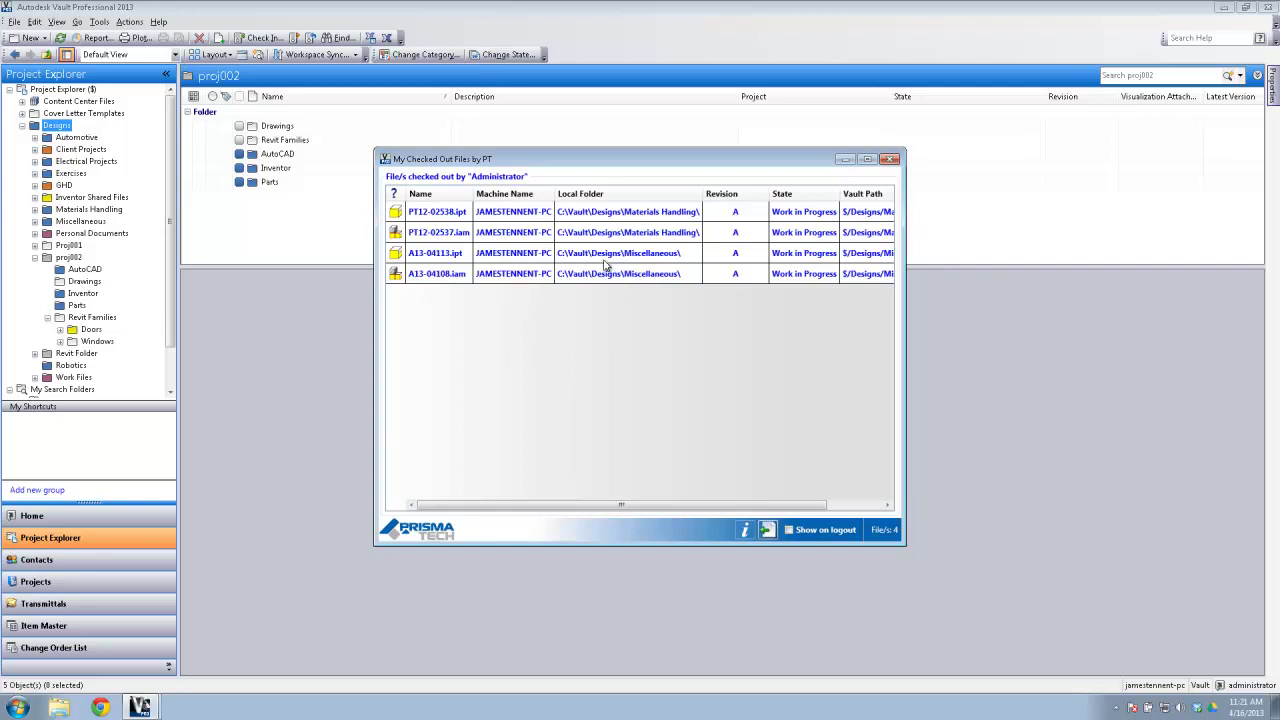
left_click_drag(593, 160, 510, 131)
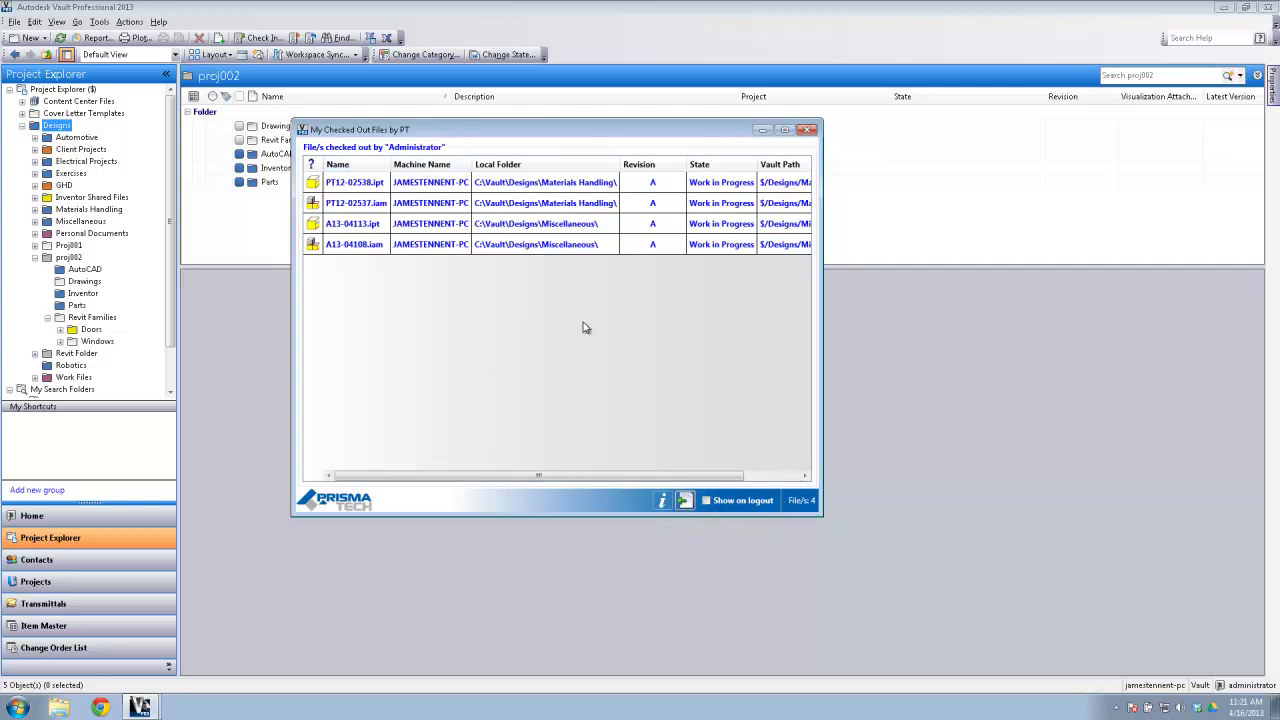
left_click_drag(822, 190, 958, 200)
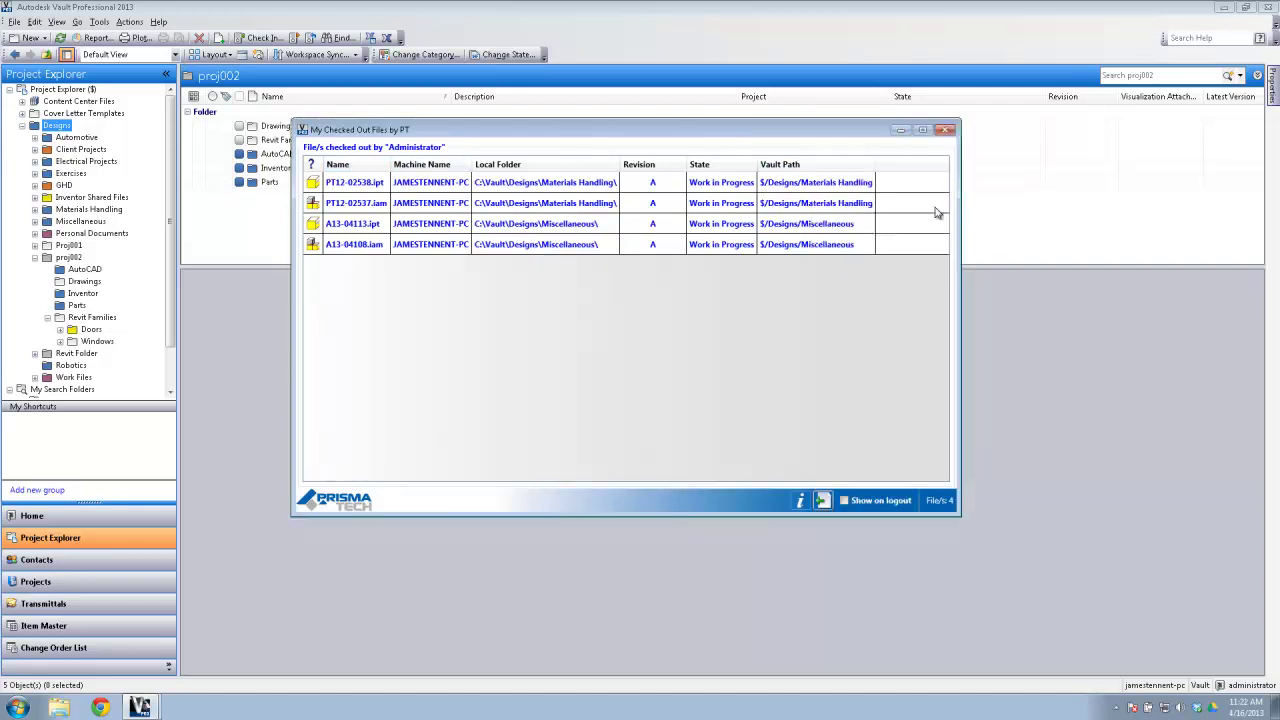
left_click(948, 131)
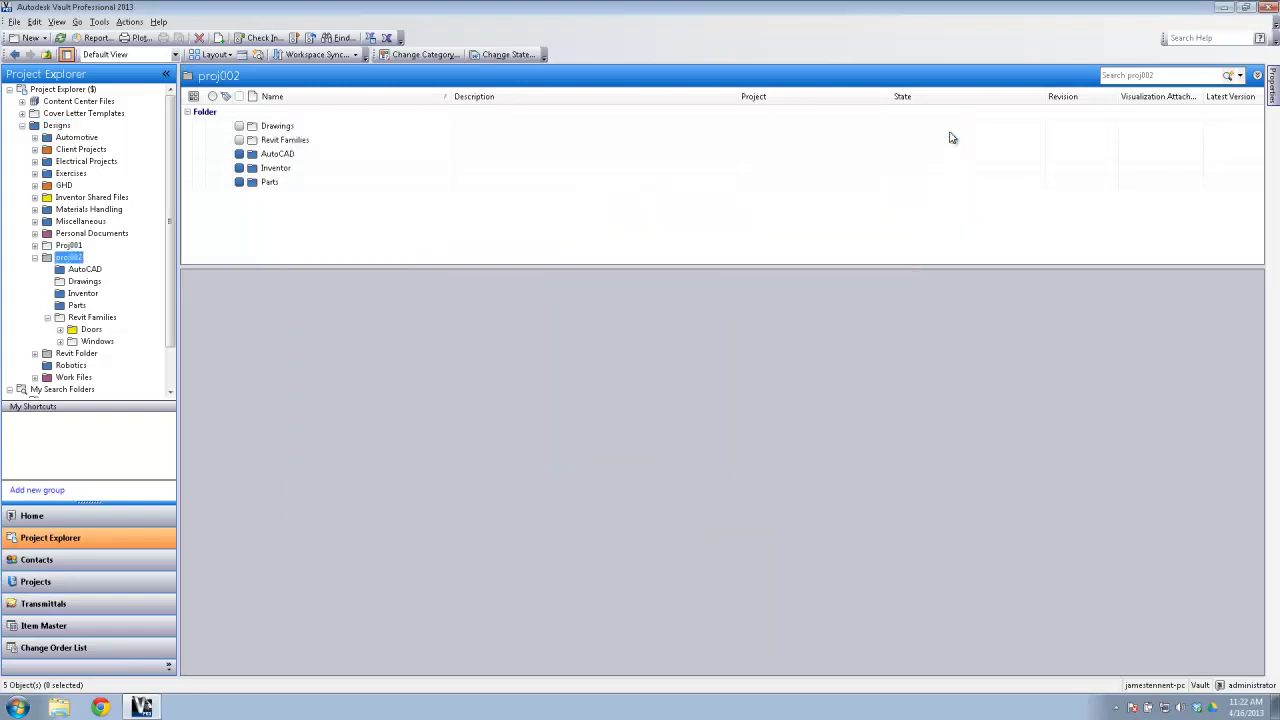
left_click(35, 258)
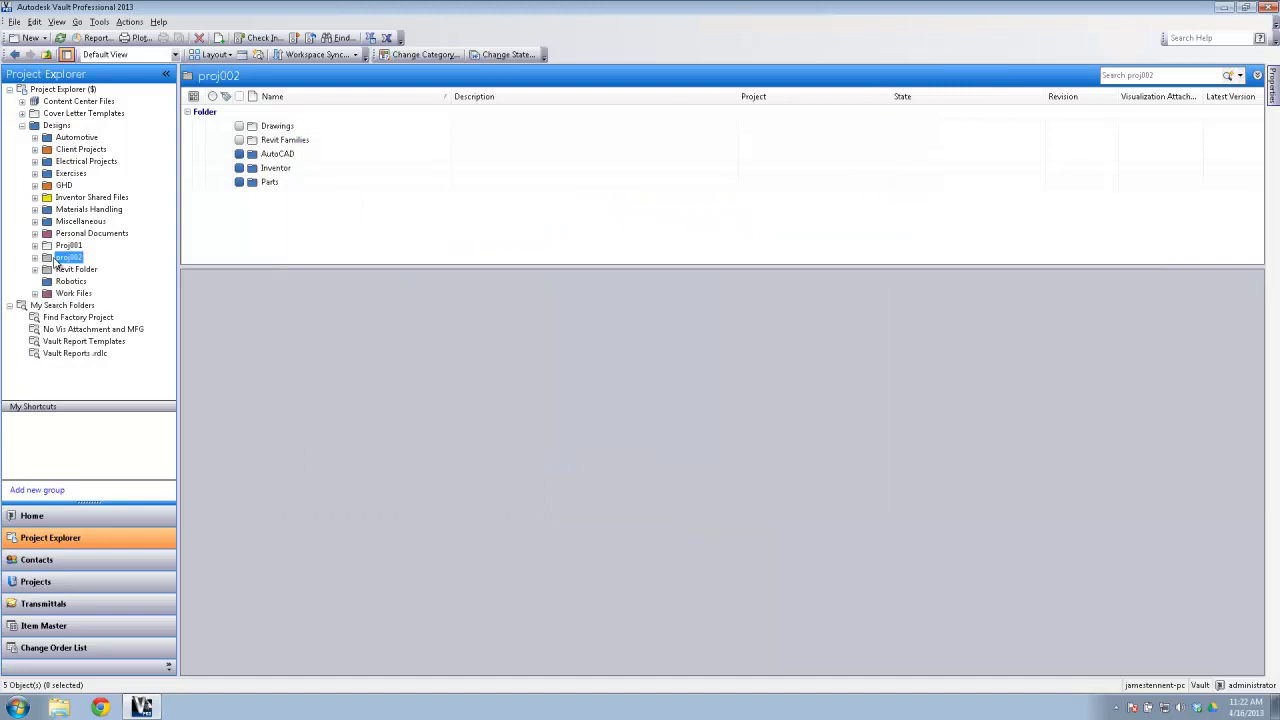